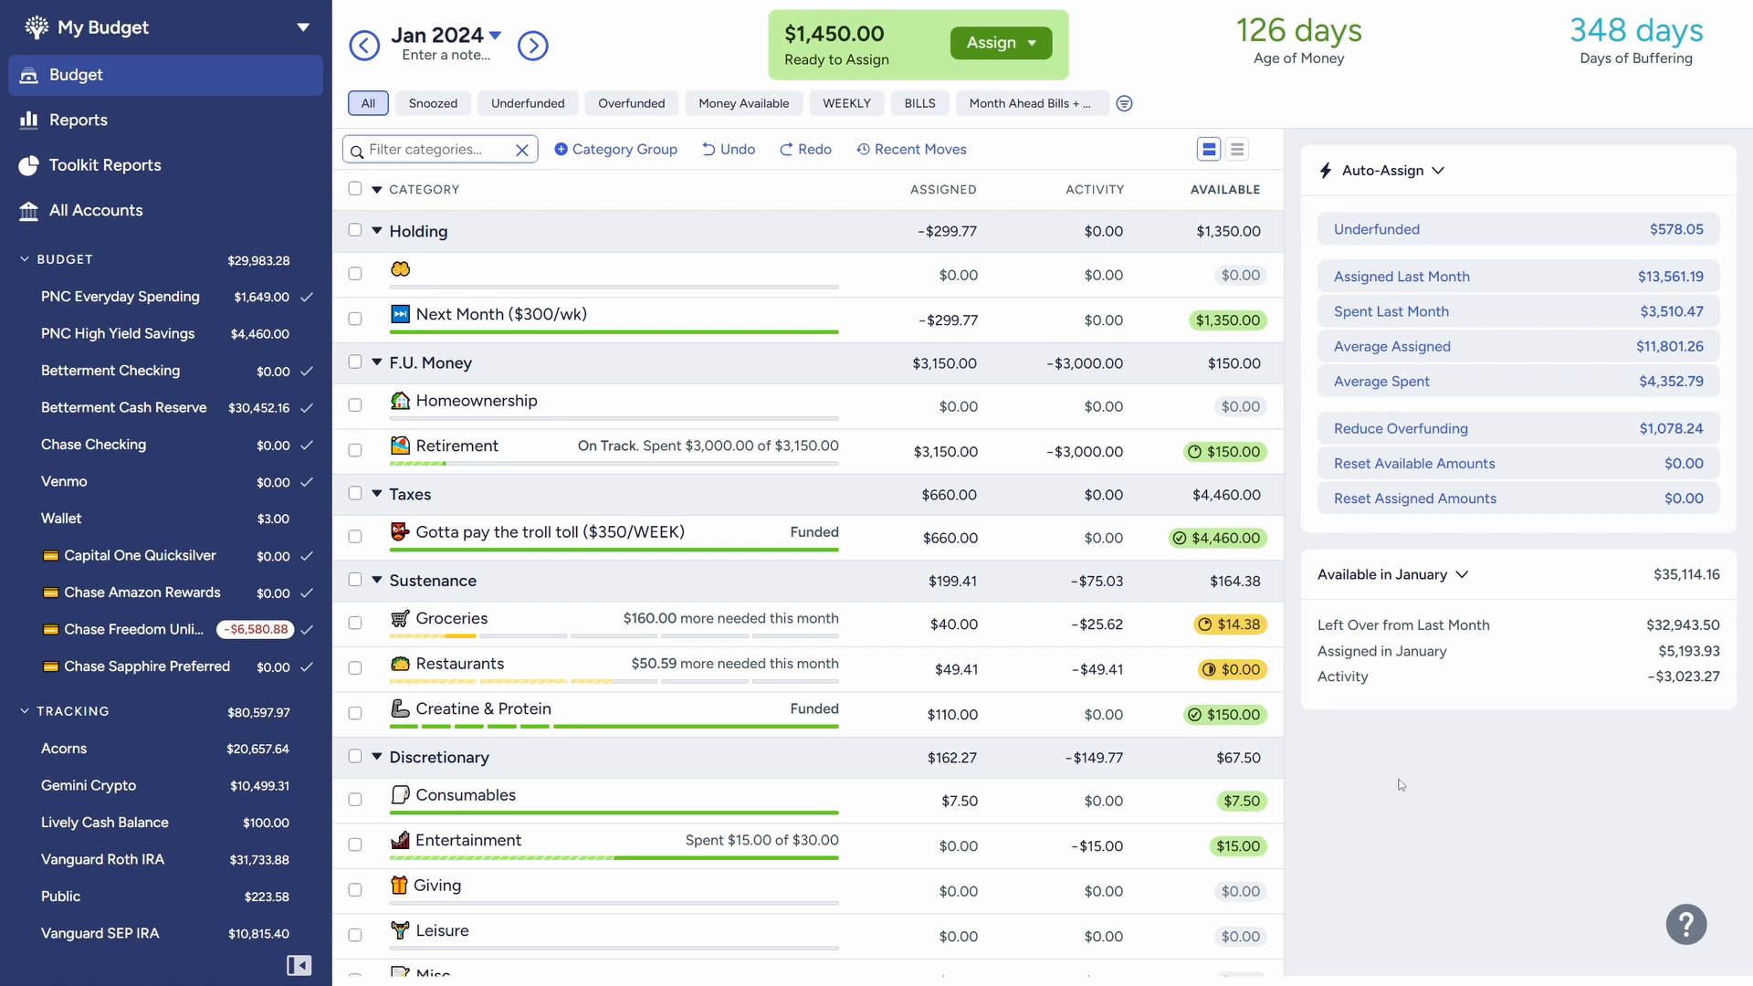
Step: Examine the Retirement category's savings target, its deadline and its funding progress
{"action": "left_click", "coordinate": [572, 450]}
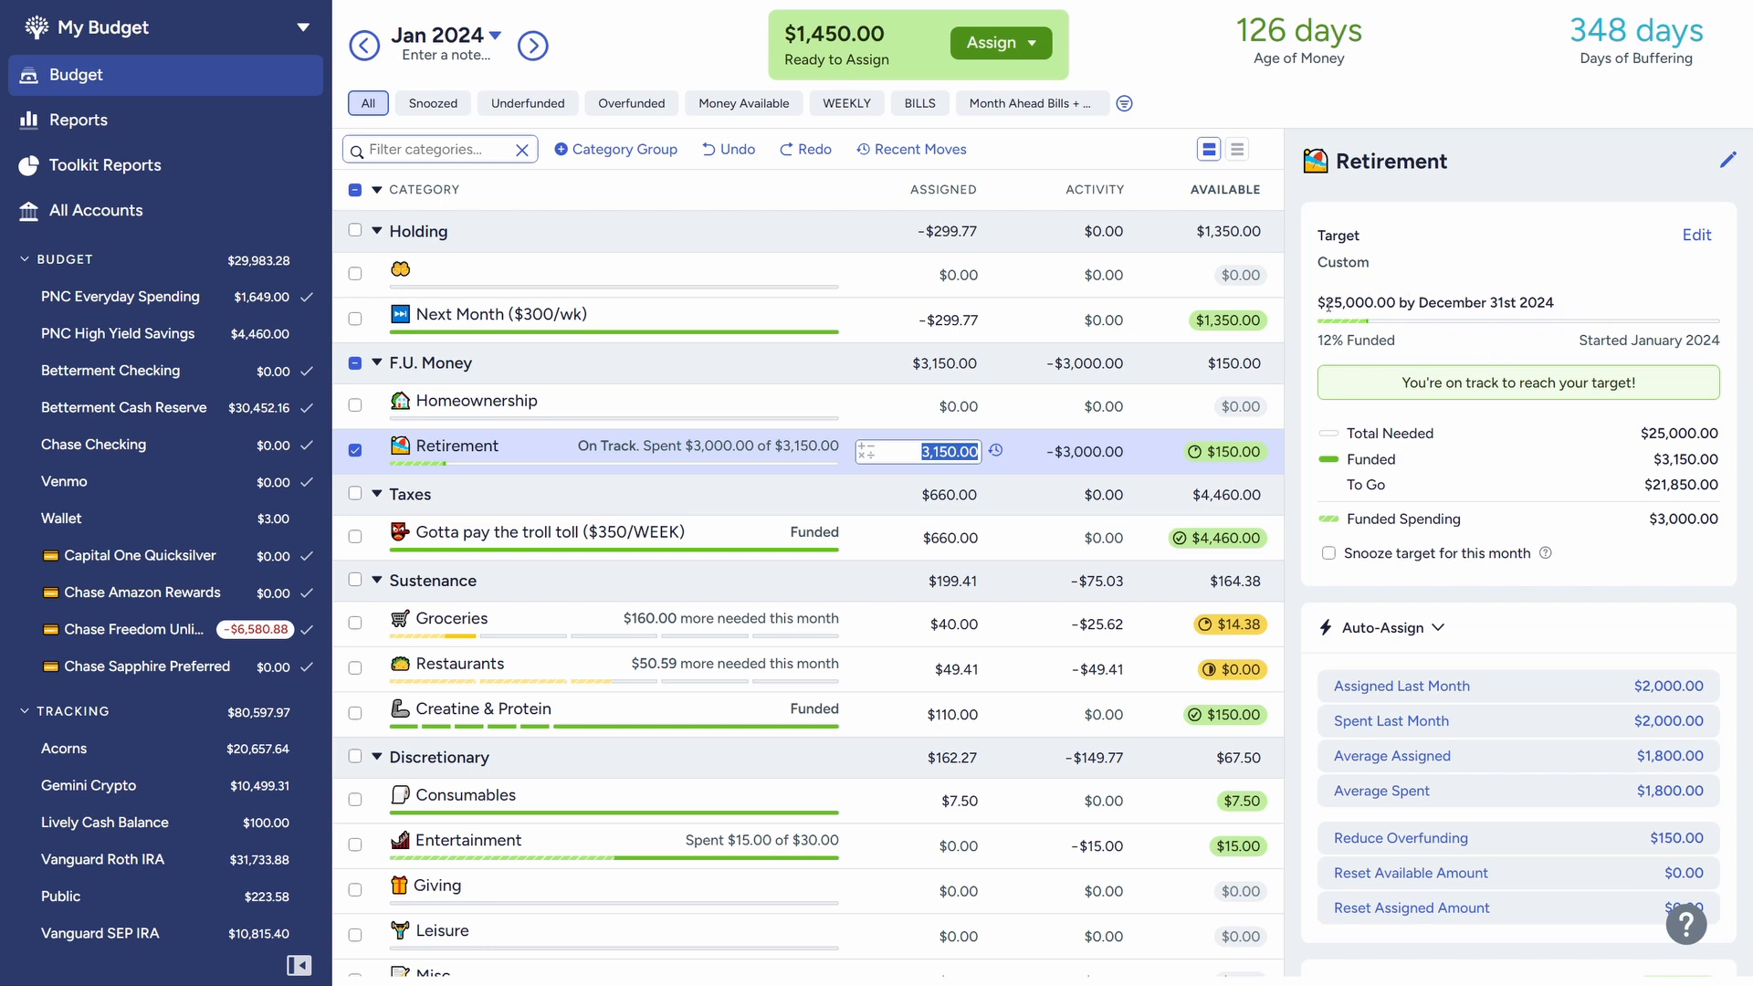
{"action": "left_click_drag", "start_coordinate": [1319, 304], "coordinate": [1585, 310]}
{"action": "left_click", "coordinate": [1424, 294]}
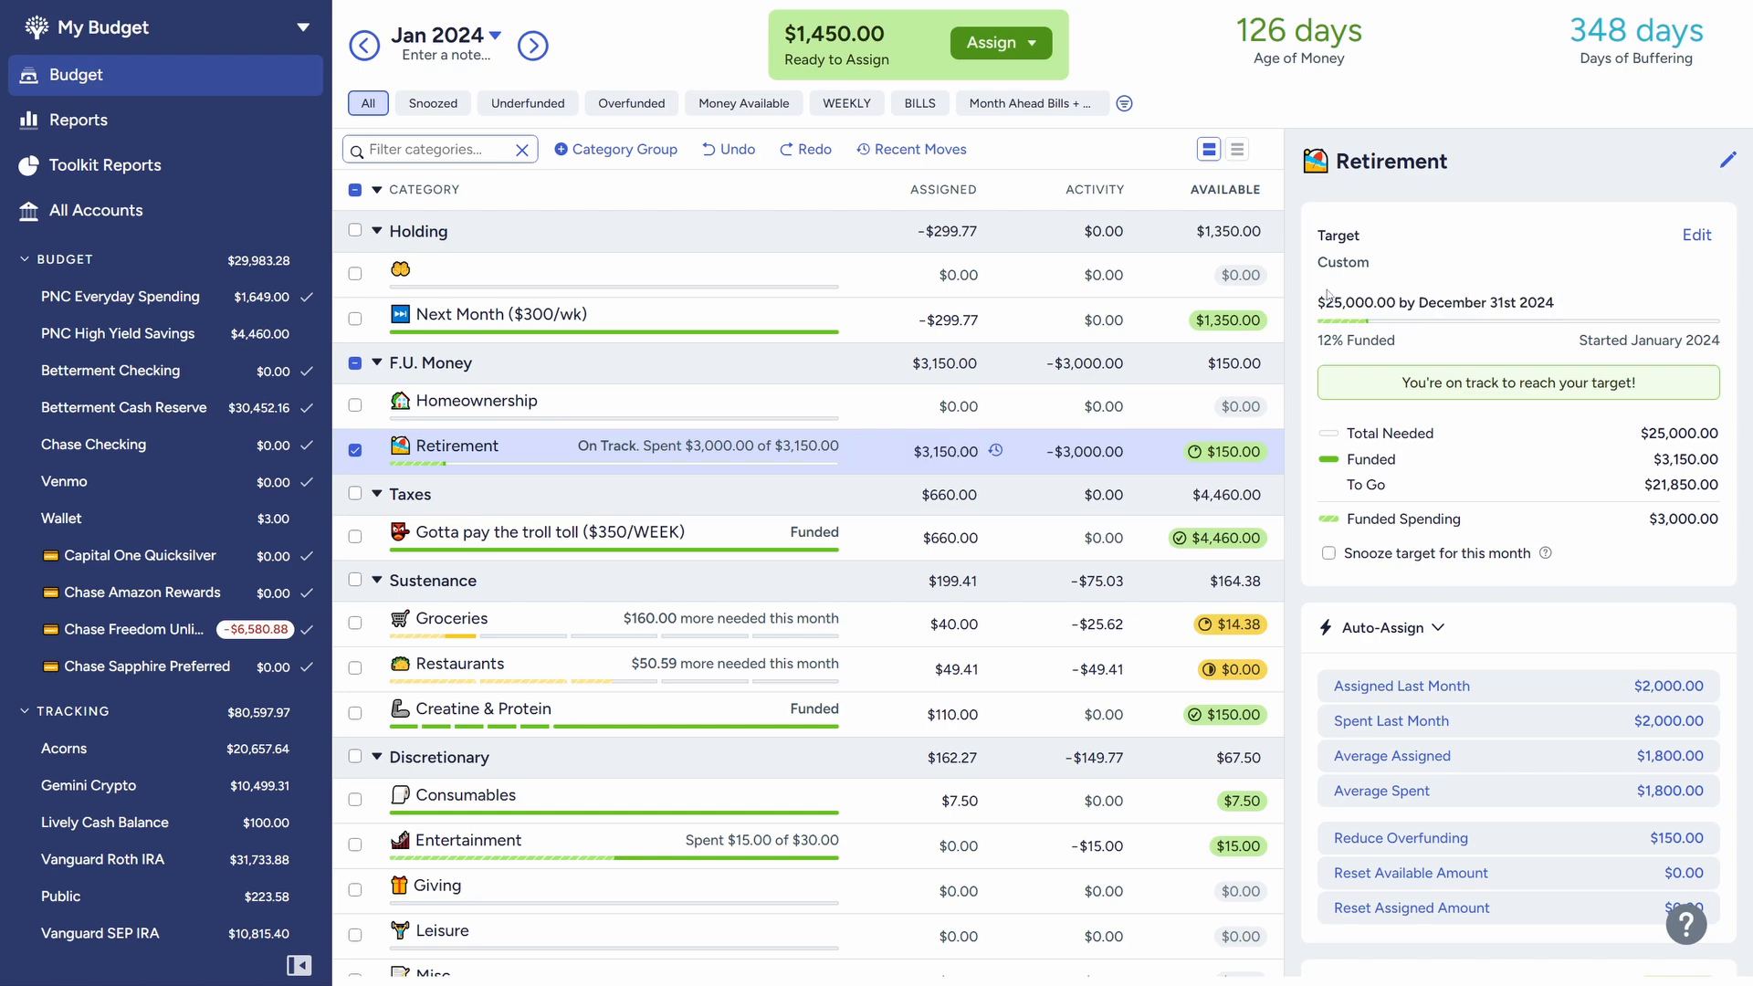
{"action": "left_click_drag", "start_coordinate": [1314, 306], "coordinate": [1556, 311]}
{"action": "left_click", "coordinate": [1416, 475]}
{"action": "left_click", "coordinate": [938, 464]}
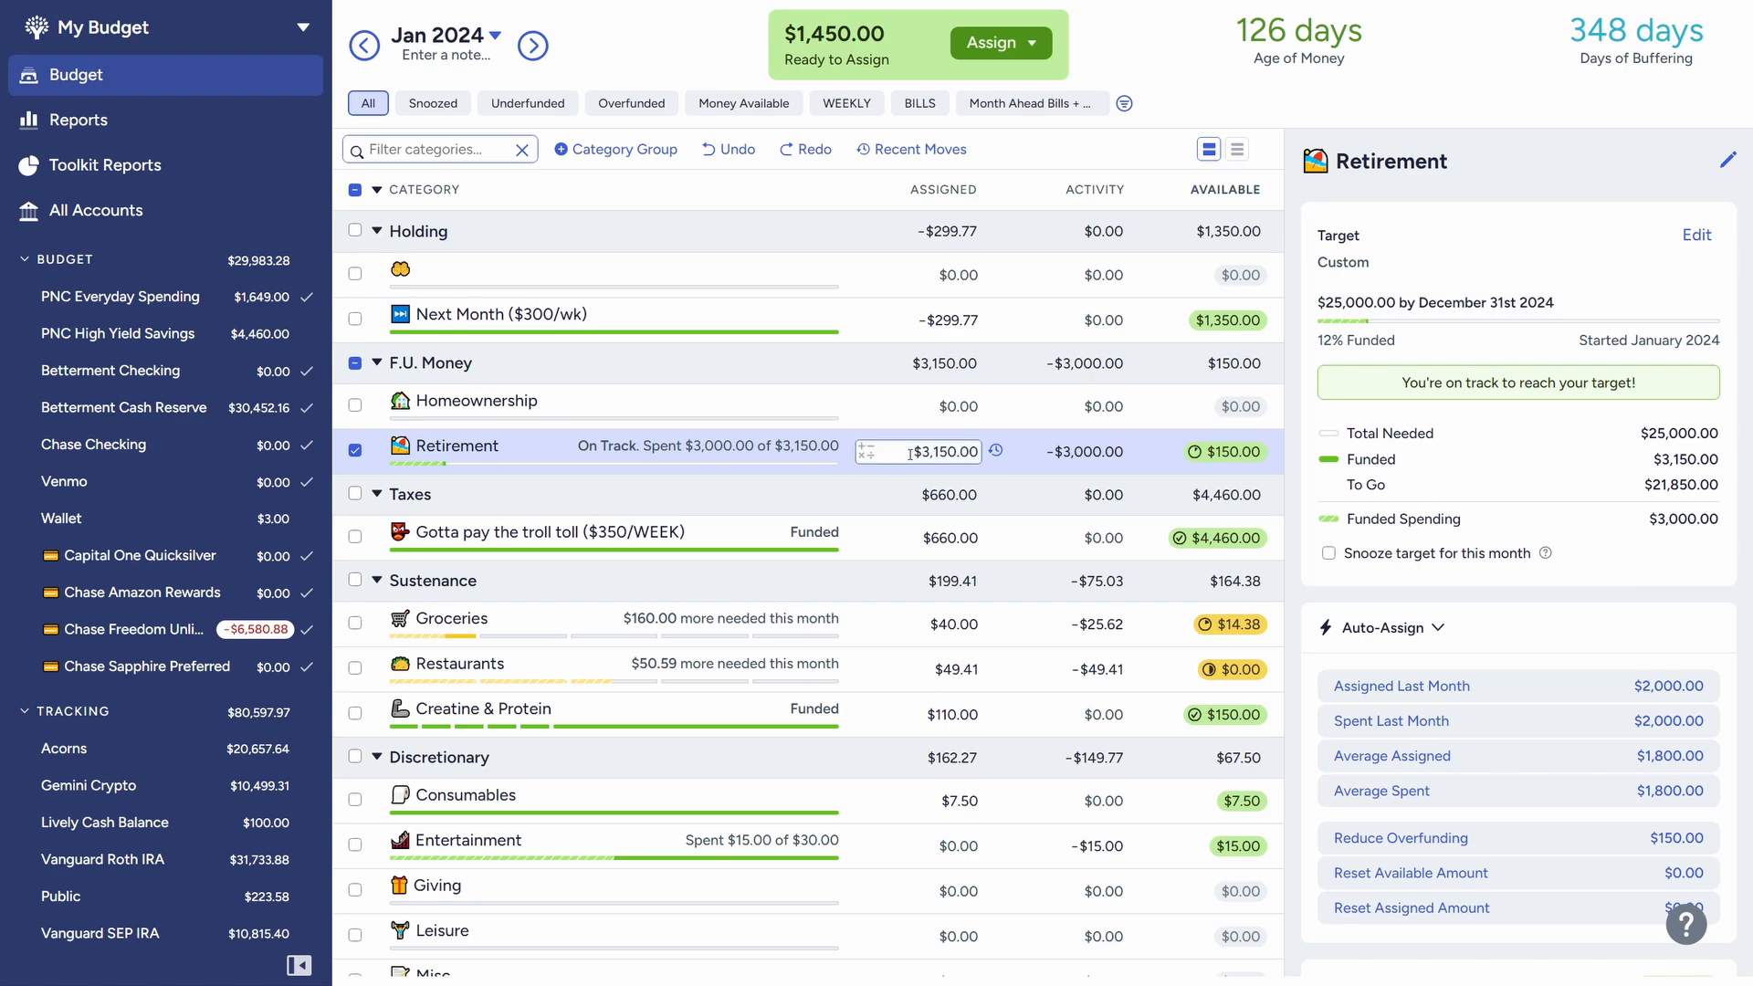
{"action": "left_click", "coordinate": [654, 464]}
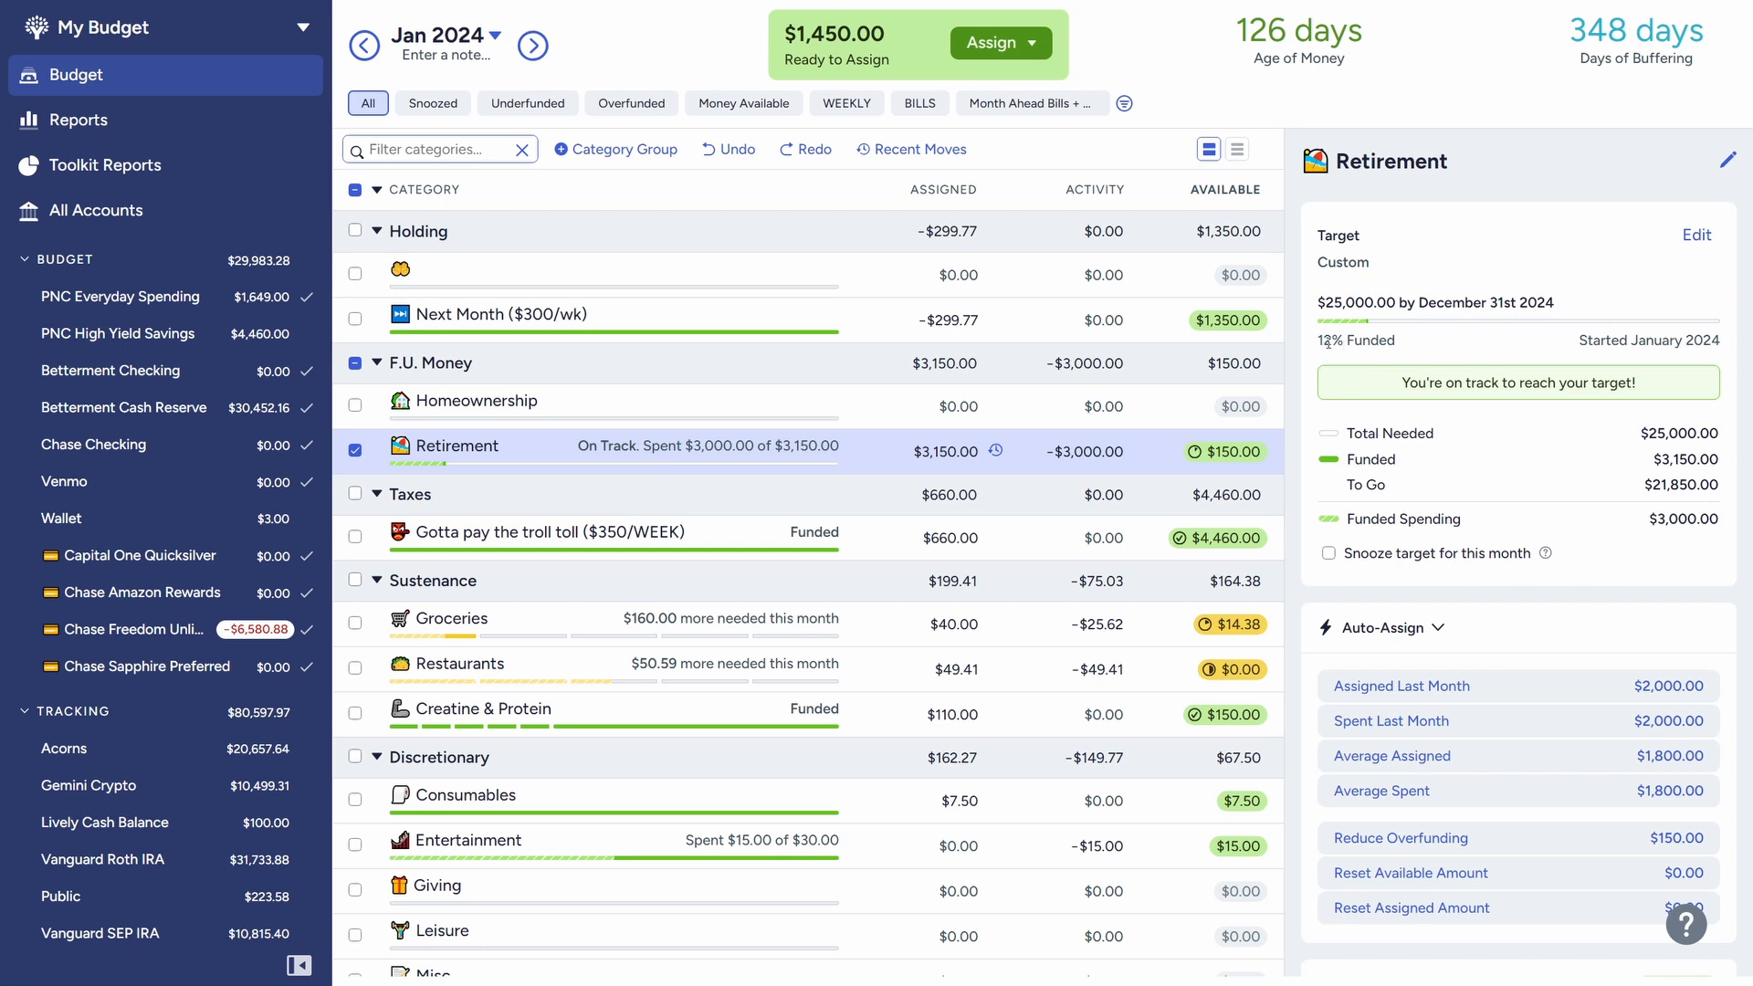
{"action": "left_click_drag", "start_coordinate": [1317, 340], "coordinate": [1345, 340]}
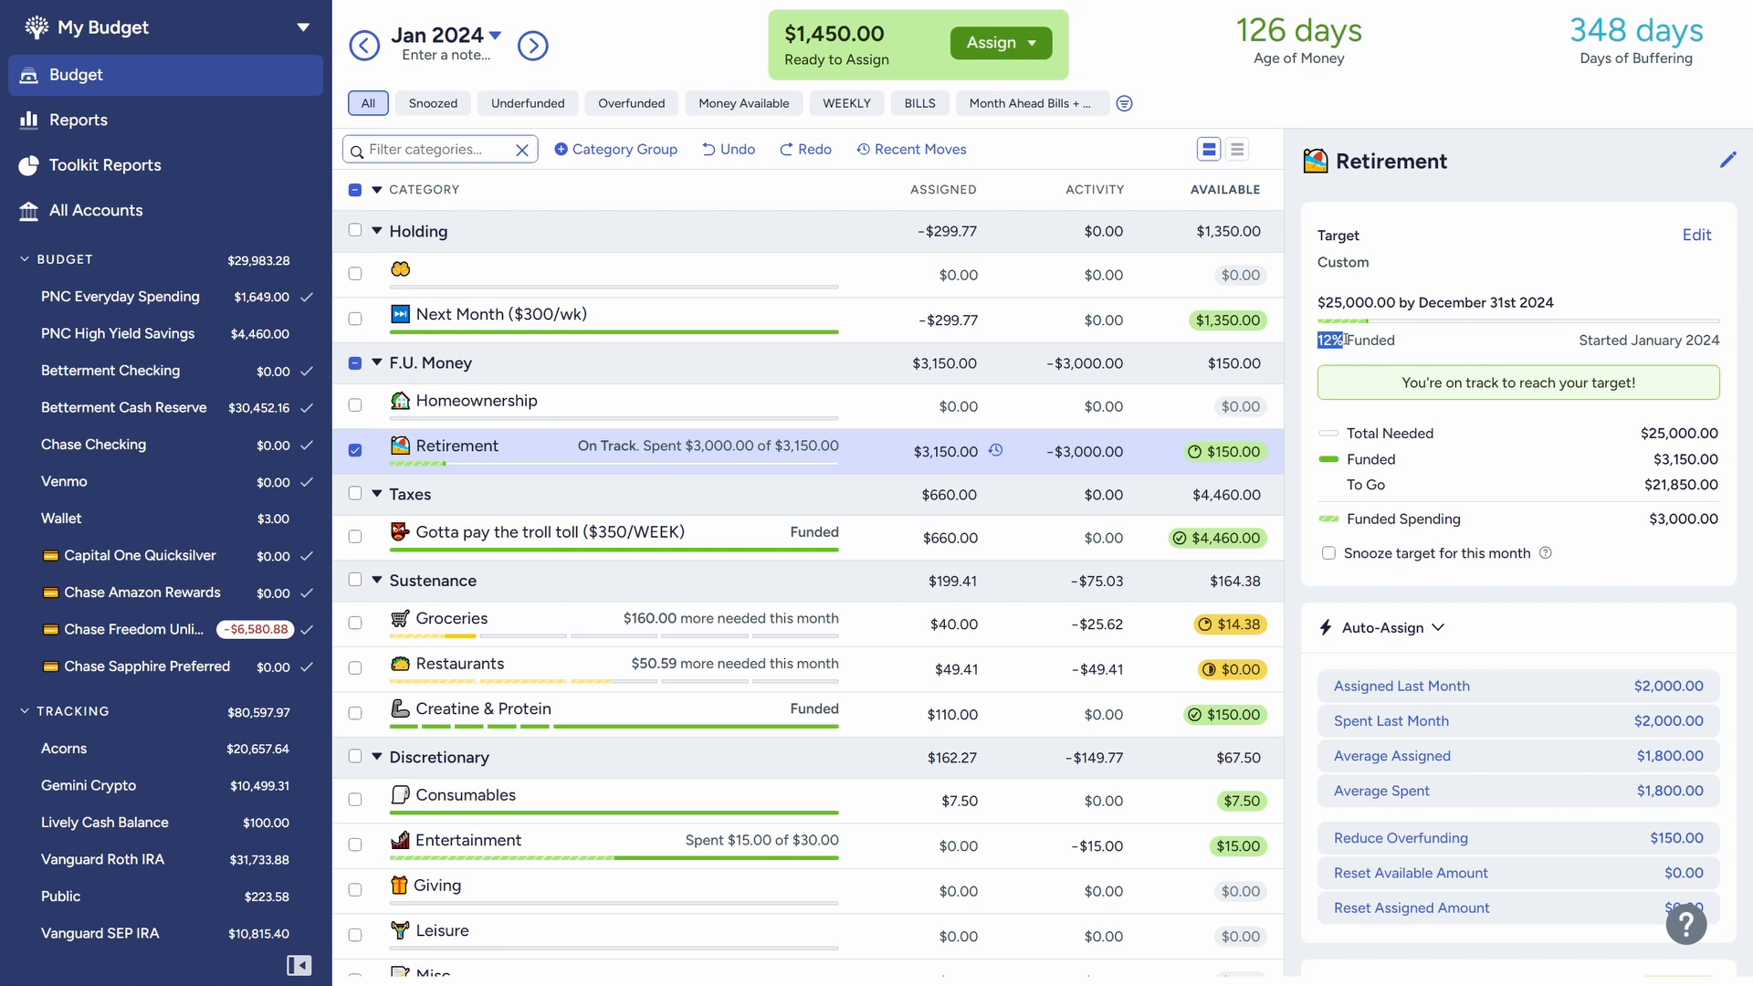
{"action": "left_click", "coordinate": [1481, 348]}
{"action": "left_click", "coordinate": [355, 450]}
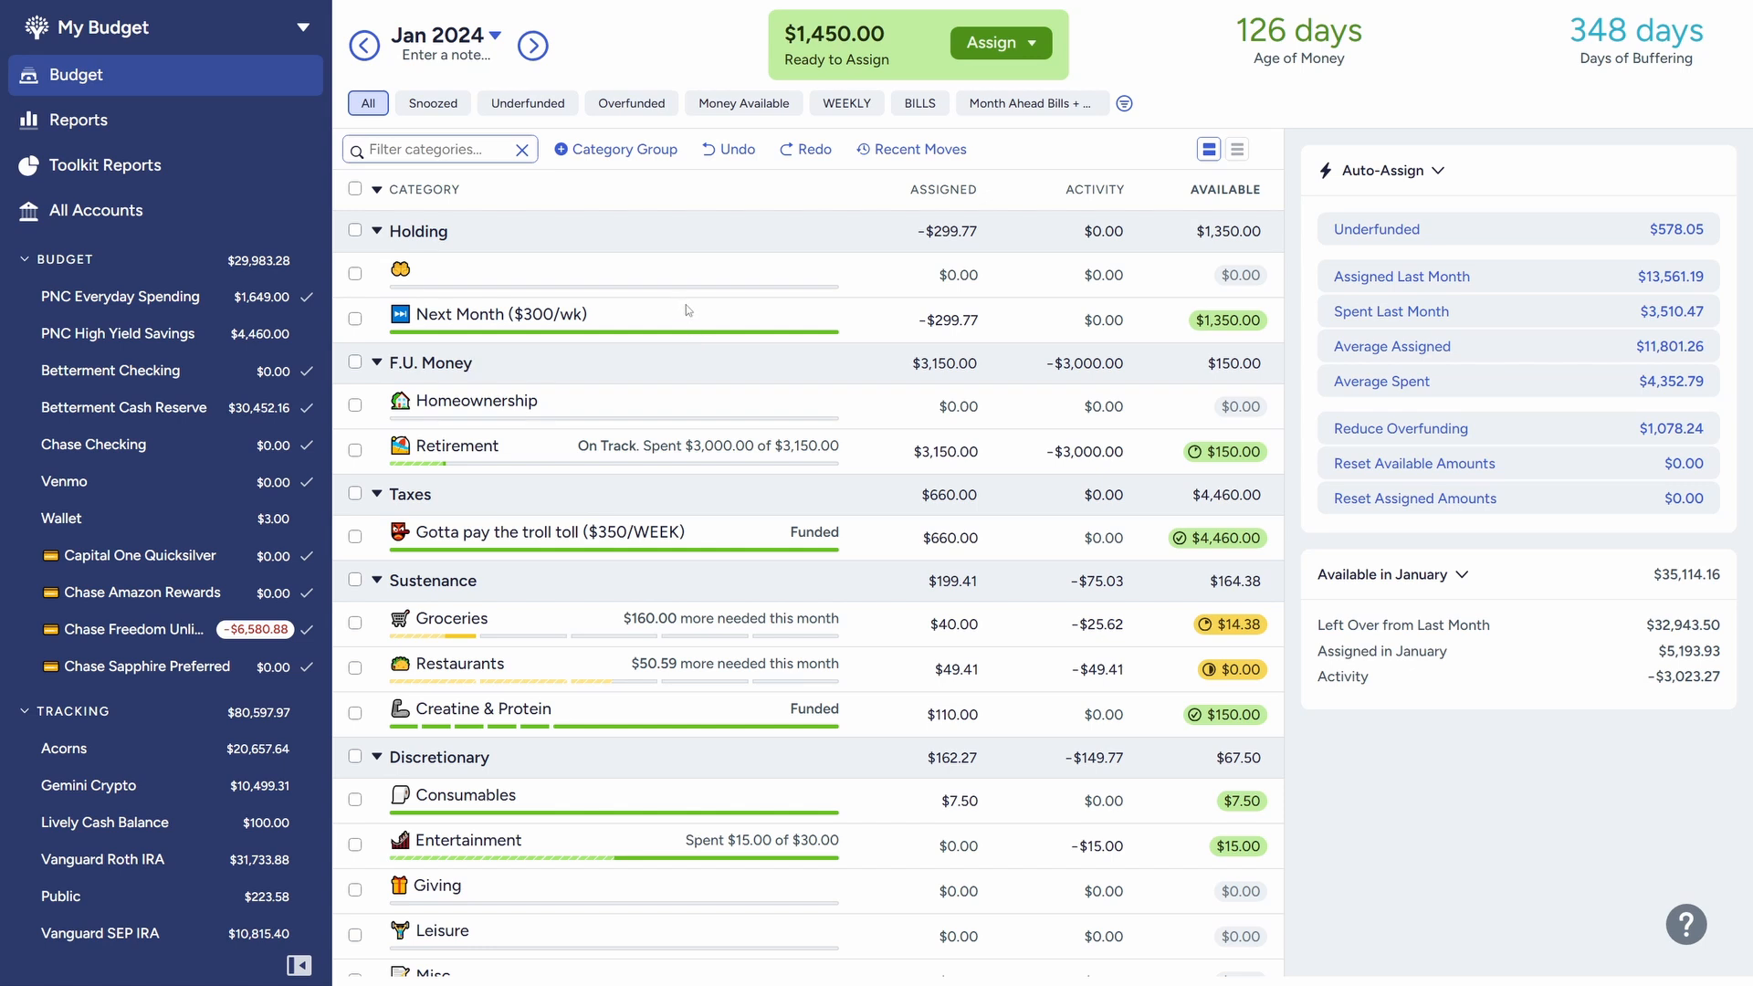
Step: Add $300 to the January amount assigned to the Next Month ($300/wk) category
{"action": "left_click", "coordinate": [687, 320]}
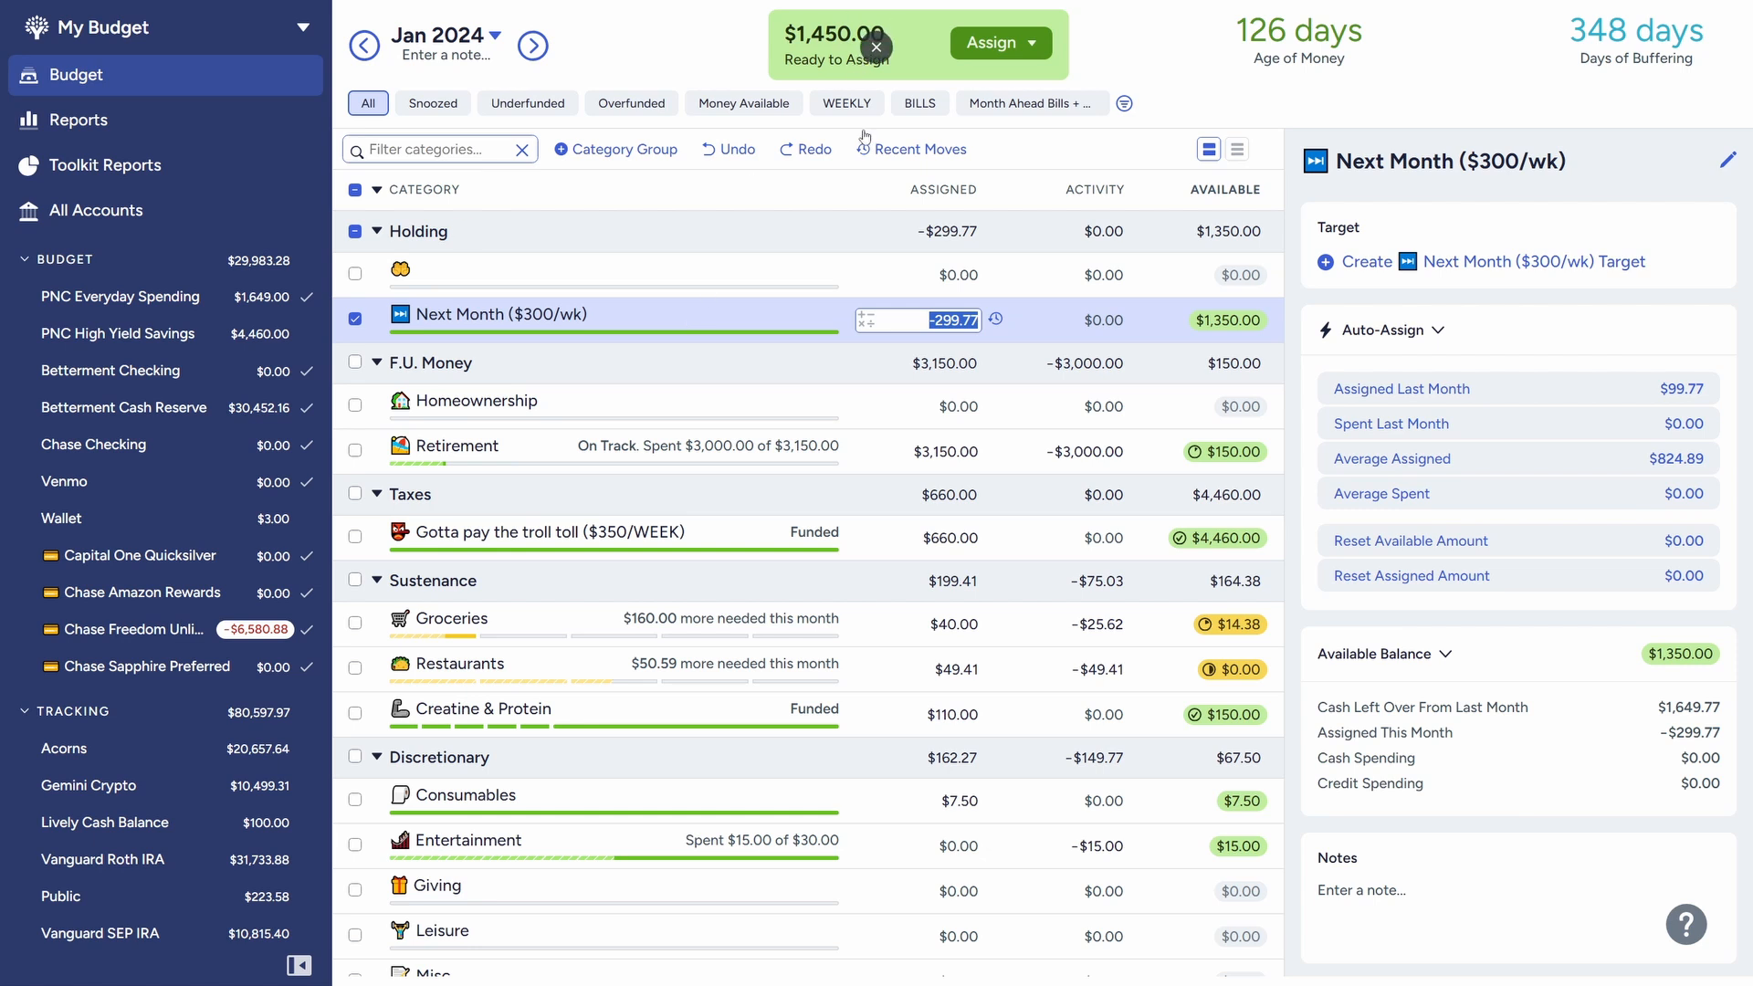
{"action": "left_click", "coordinate": [968, 322]}
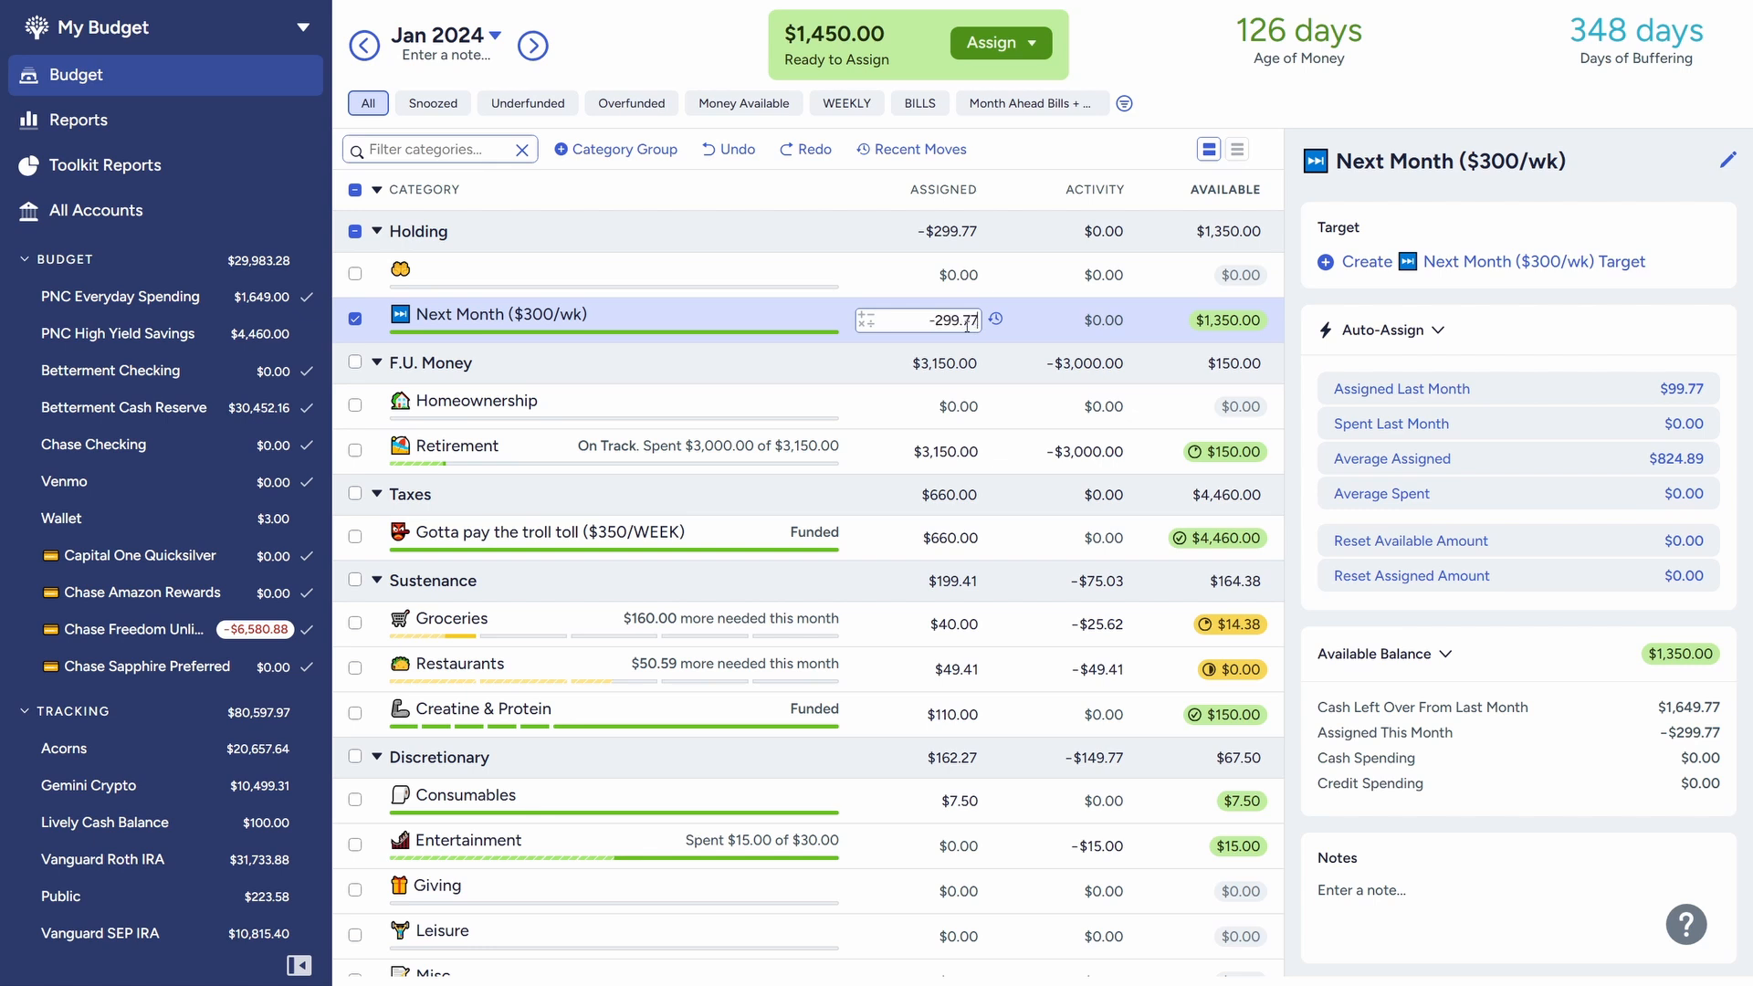
{"action": "type", "text": "+300"}
{"action": "key", "text": "Return"}
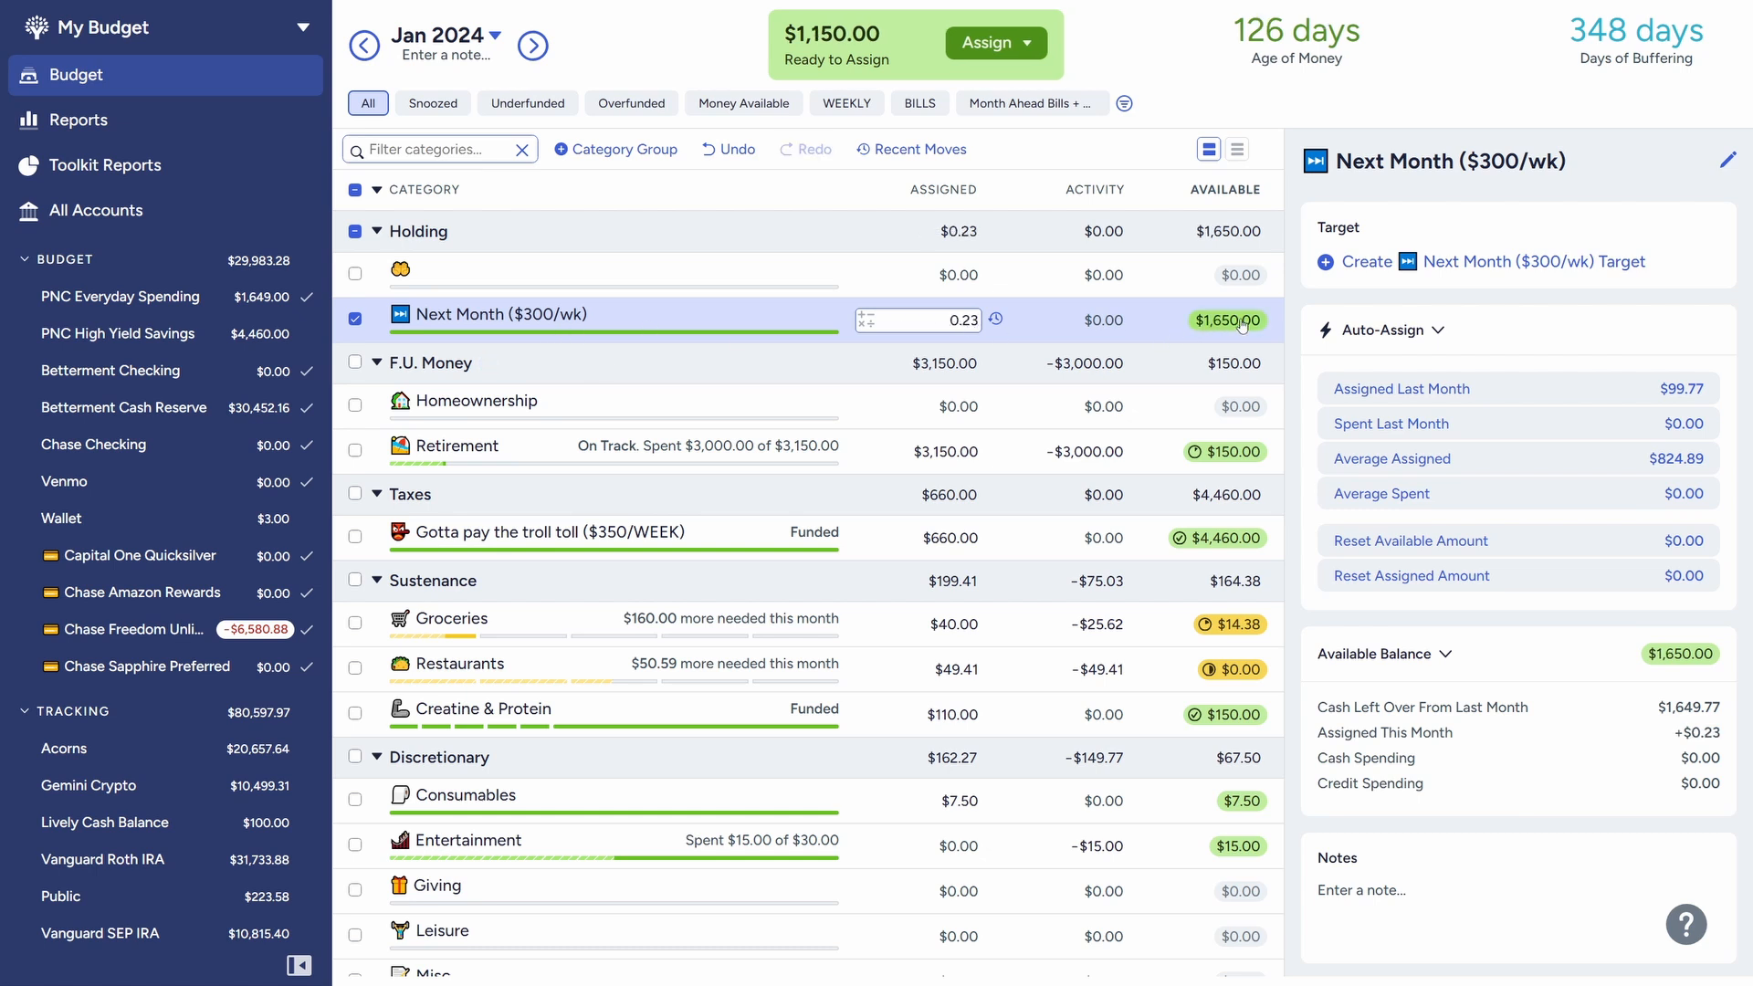
{"action": "left_click", "coordinate": [682, 327]}
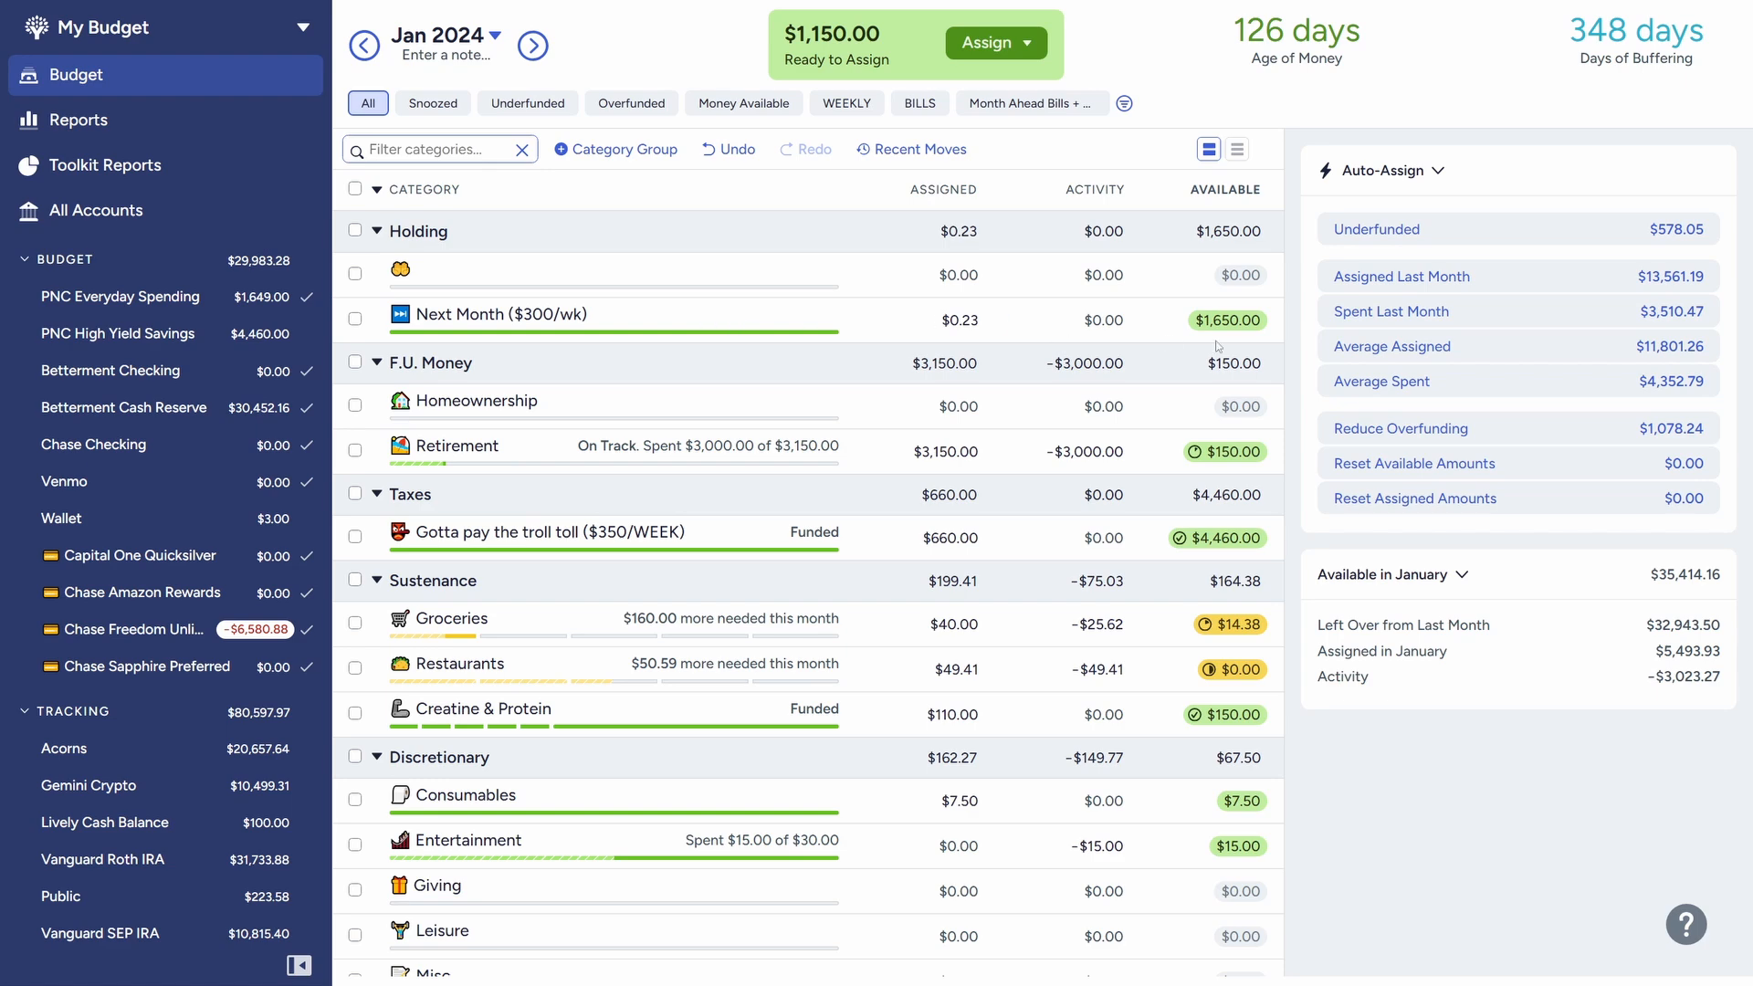
Step: Add $500 to the amount assigned to the Retirement category under F.U. Money
{"action": "left_click", "coordinate": [538, 450]}
{"action": "key", "text": "Right"}
{"action": "type", "text": "+500"}
{"action": "key", "text": "Return"}
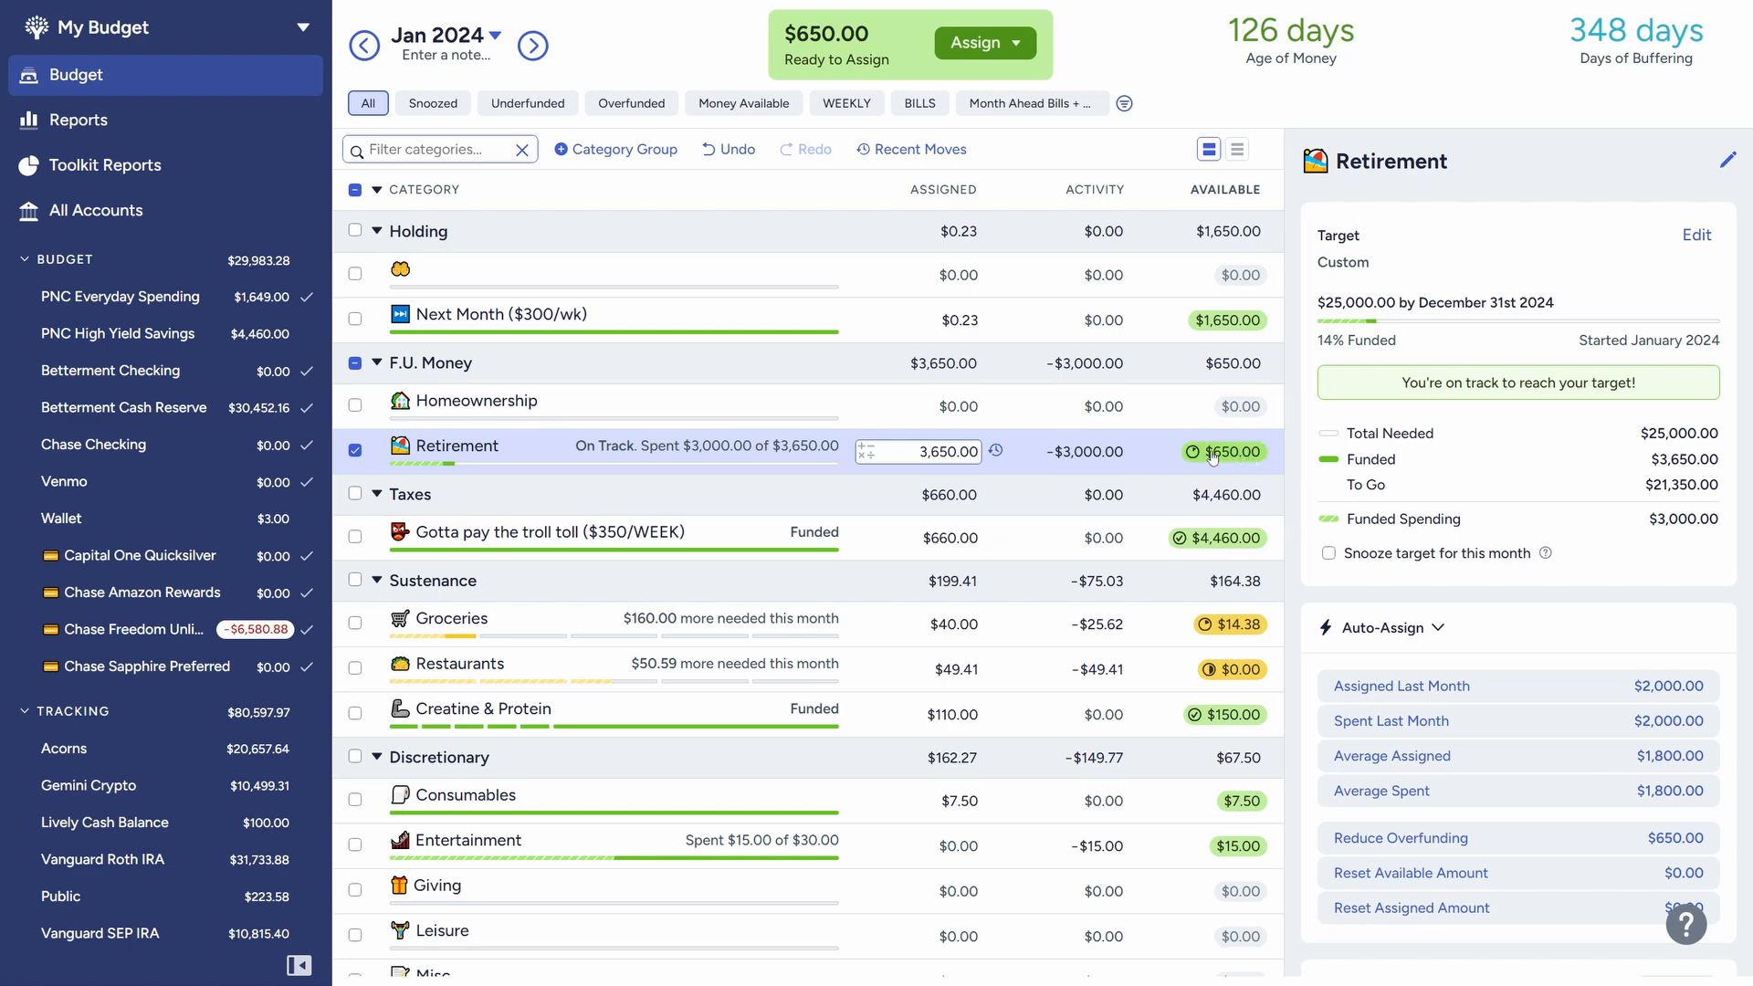
{"action": "left_click", "coordinate": [355, 450]}
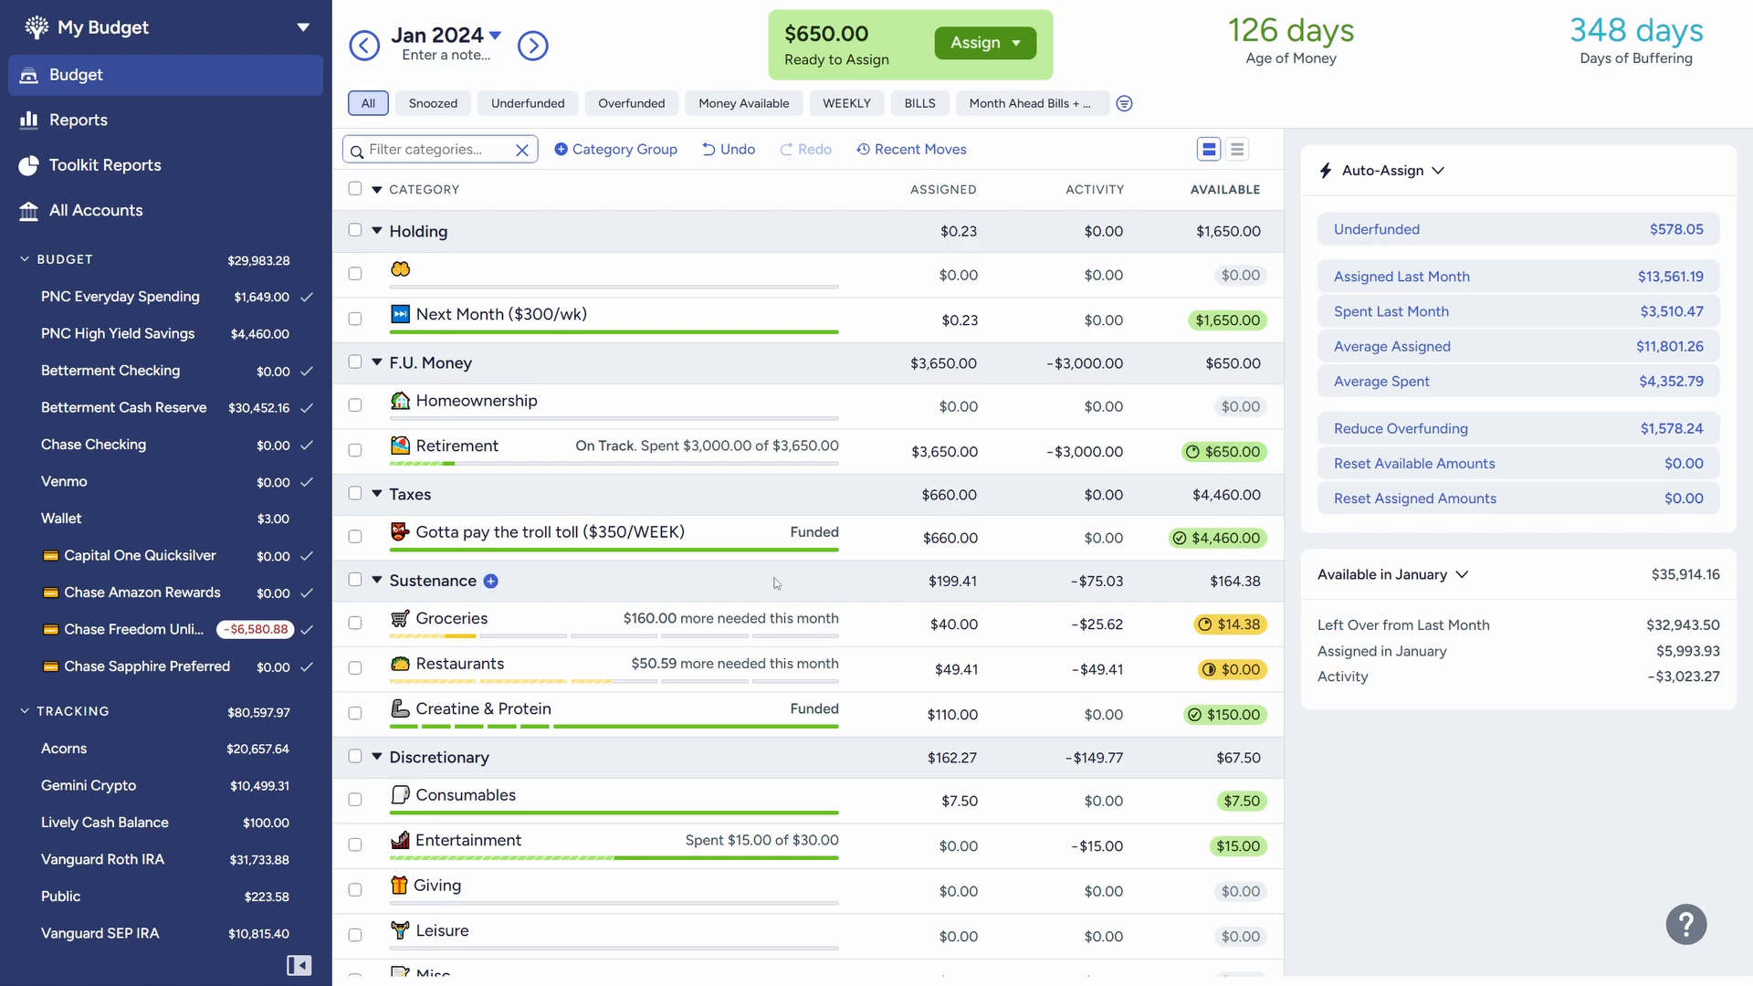
Step: Add $350 to the amount assigned to the Gotta pay the troll toll ($350/WEEK) category under Taxes
{"action": "left_click", "coordinate": [760, 539]}
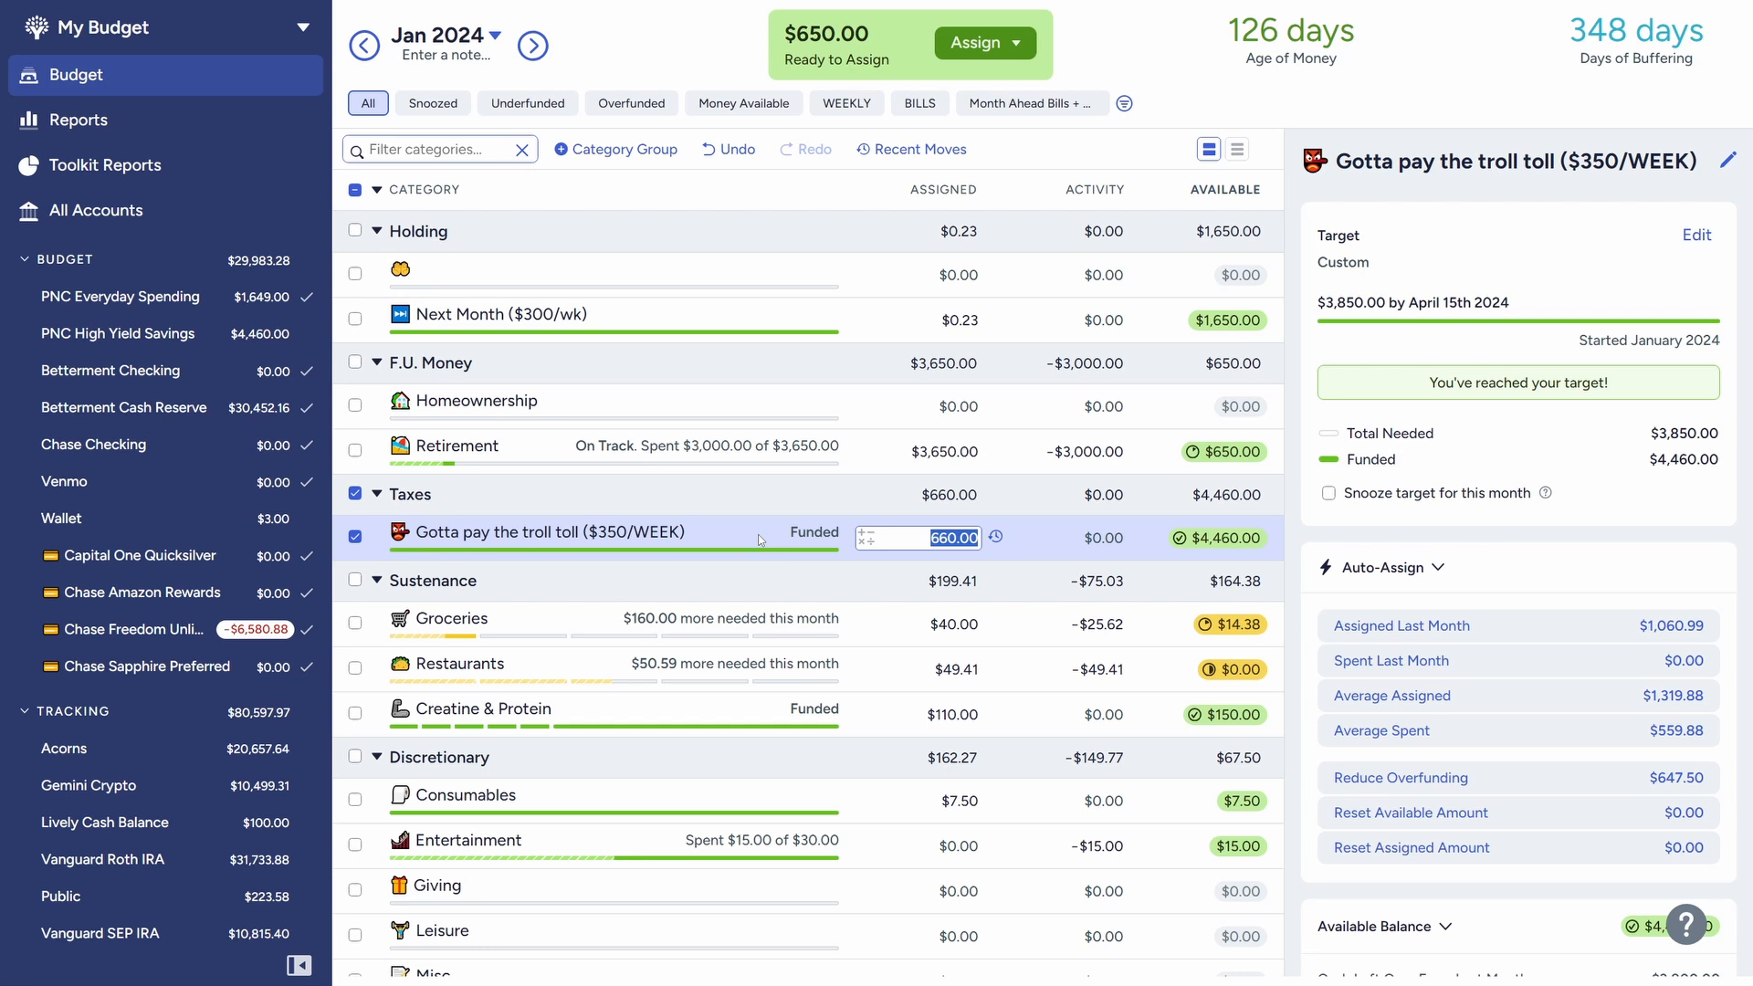
{"action": "key", "text": "End"}
{"action": "type", "text": "+350"}
{"action": "key", "text": "Return"}
{"action": "left_click", "coordinate": [356, 537]}
Step: Increase the Groceries category's assigned amount by $35 minus $14.38
{"action": "scroll", "coordinate": [587, 630], "scroll_direction": "down", "scroll_amount": 2}
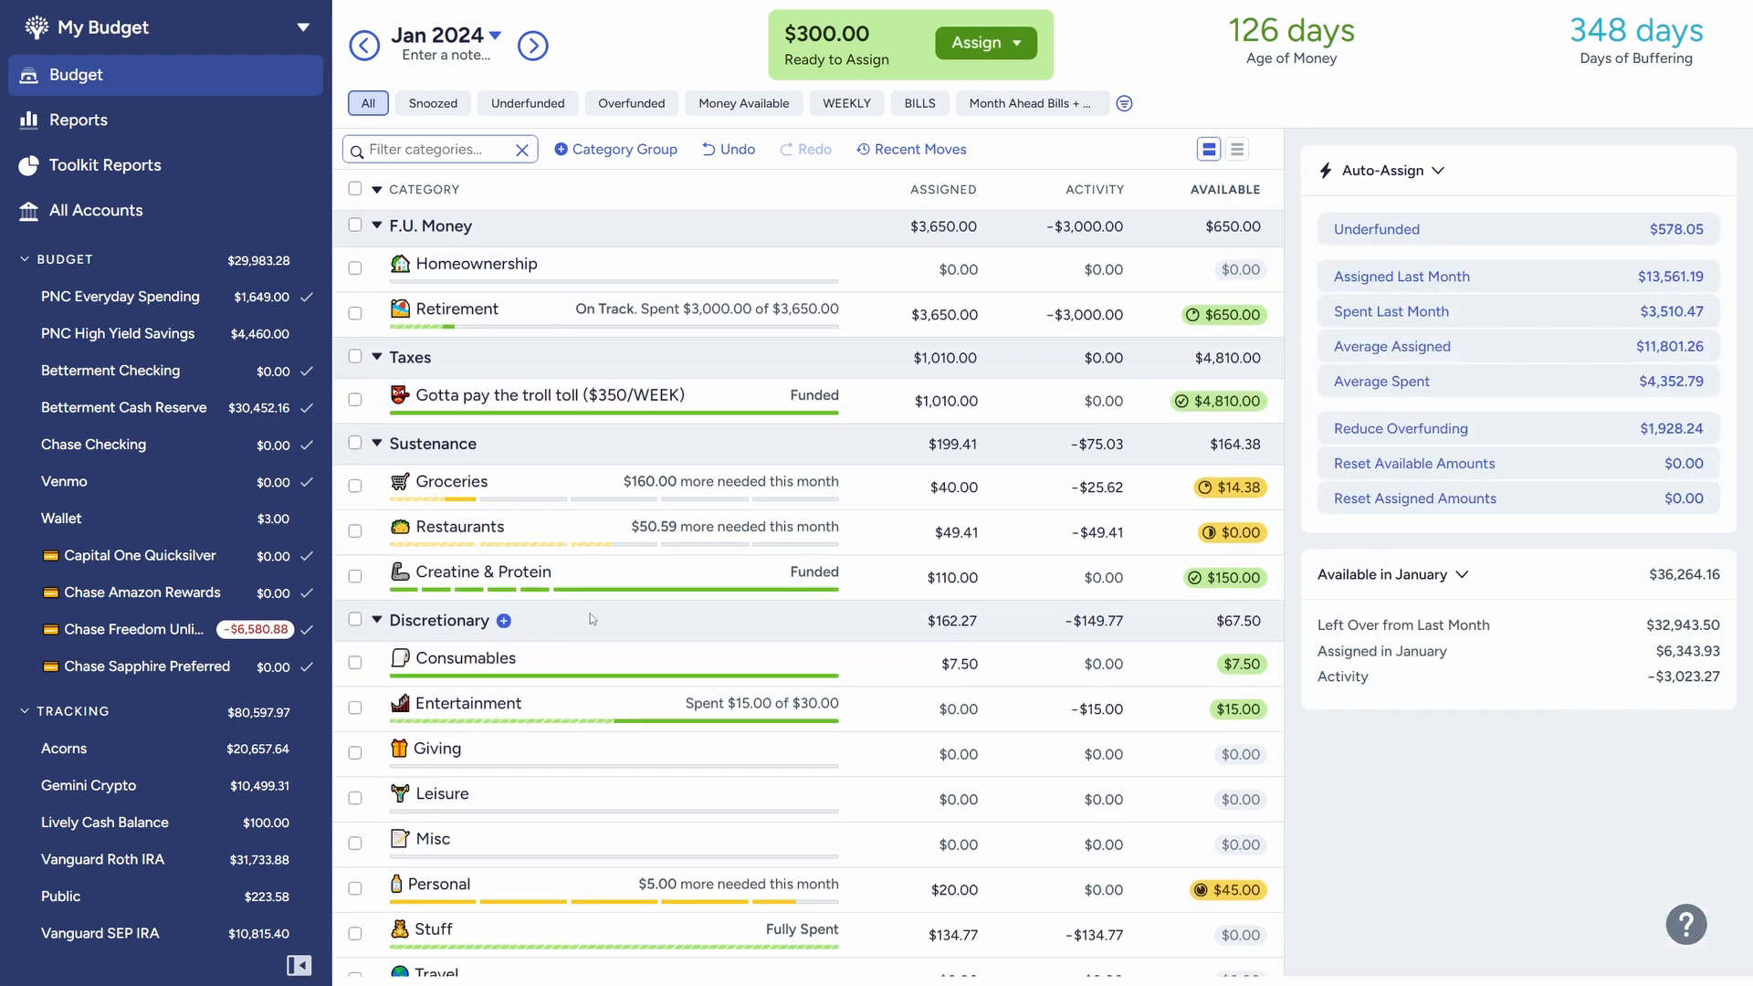
{"action": "left_click", "coordinate": [677, 497]}
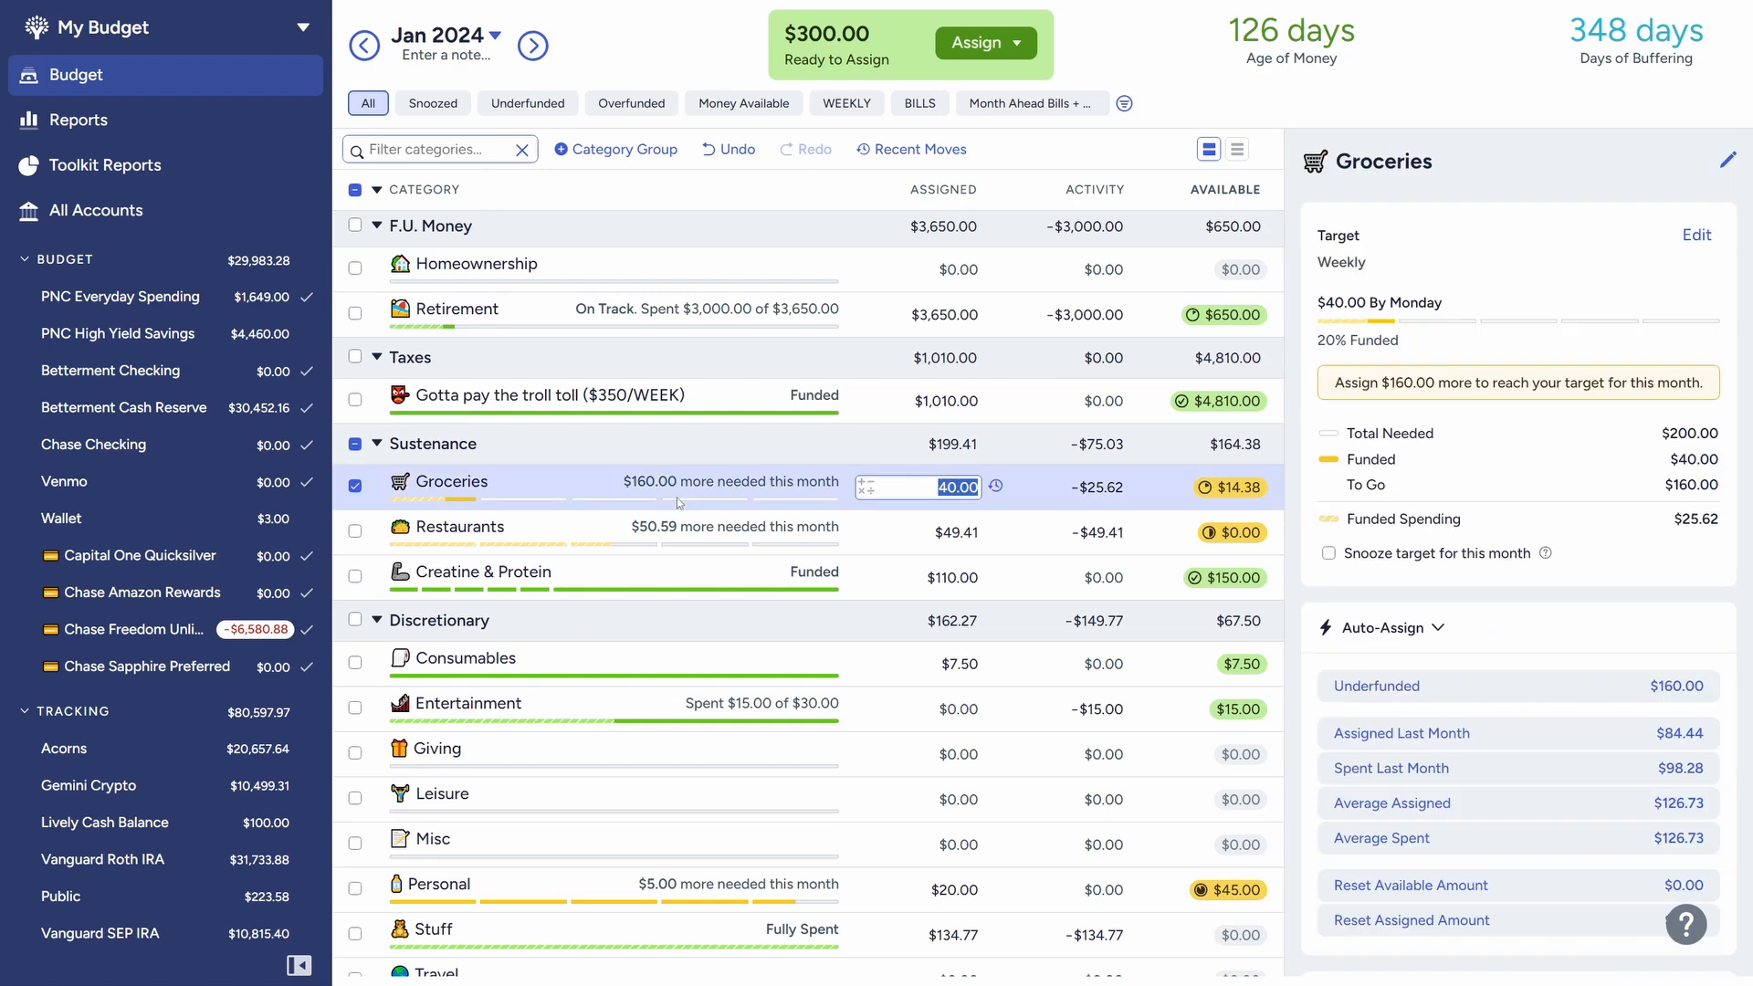
{"action": "key", "text": "End"}
{"action": "type", "text": "+35-14.38"}
{"action": "key", "text": "Return"}
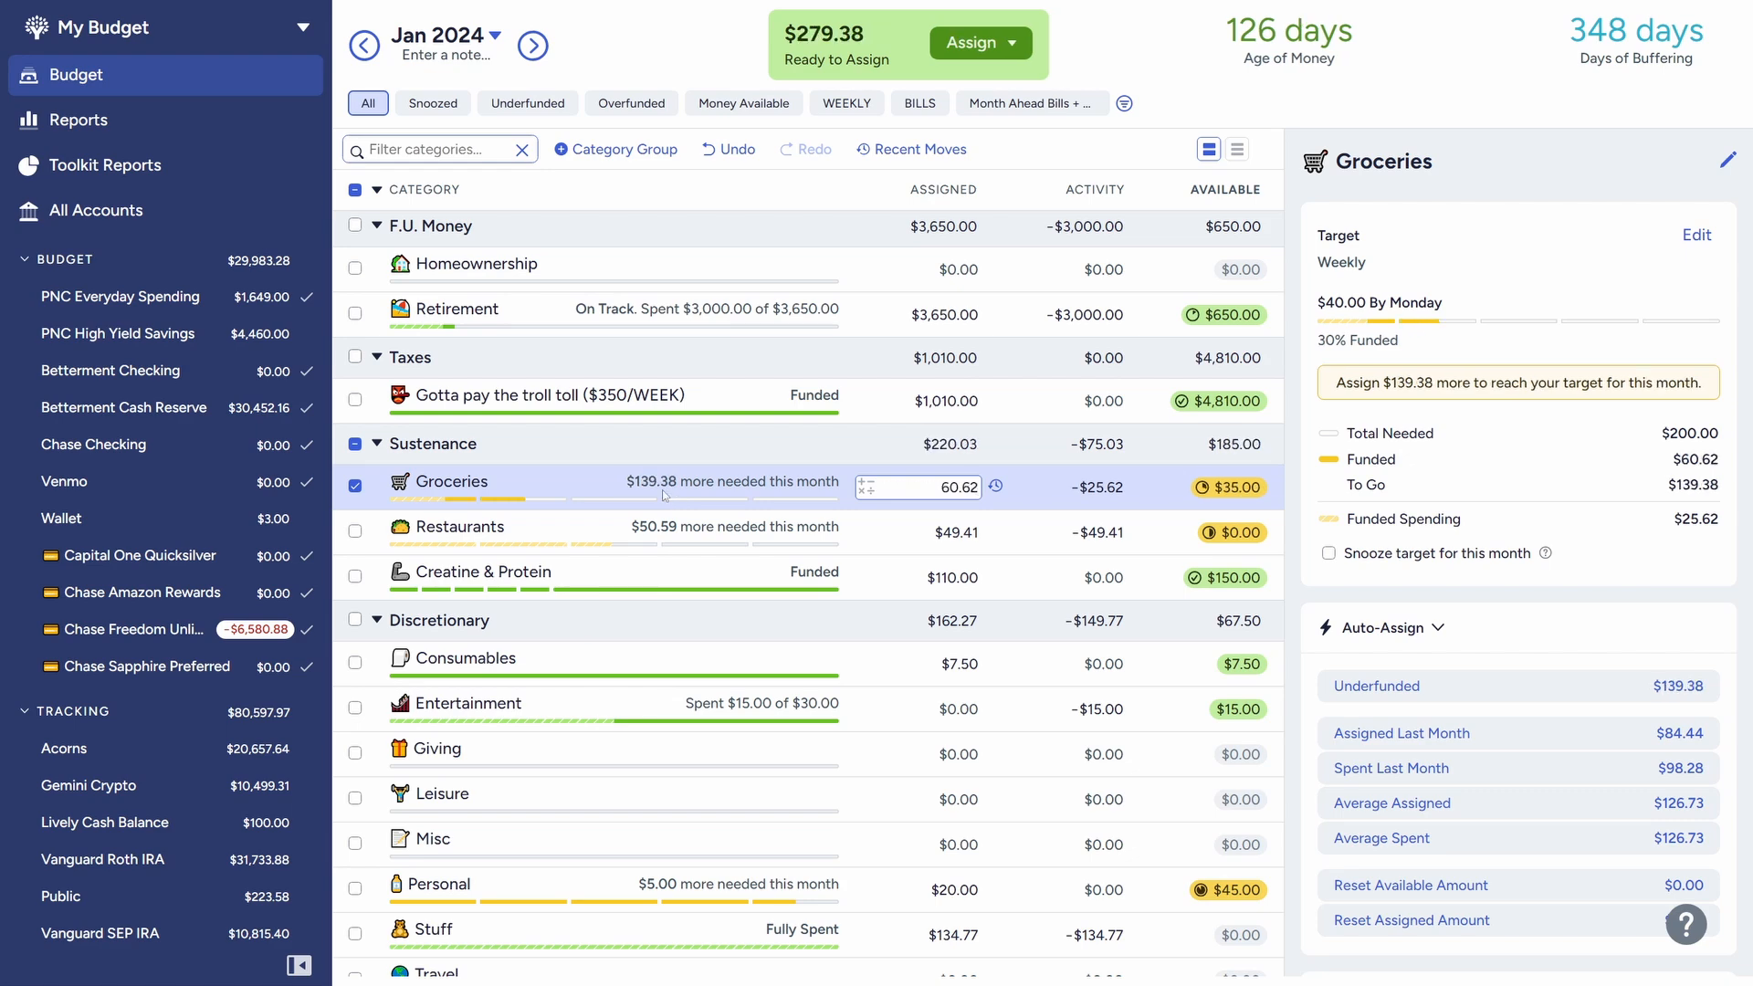
Step: Add $20 to the amount assigned to the Restaurants category under Sustenance
{"action": "left_click", "coordinate": [551, 525]}
{"action": "key", "text": "Right"}
{"action": "type", "text": "+20"}
{"action": "key", "text": "Return"}
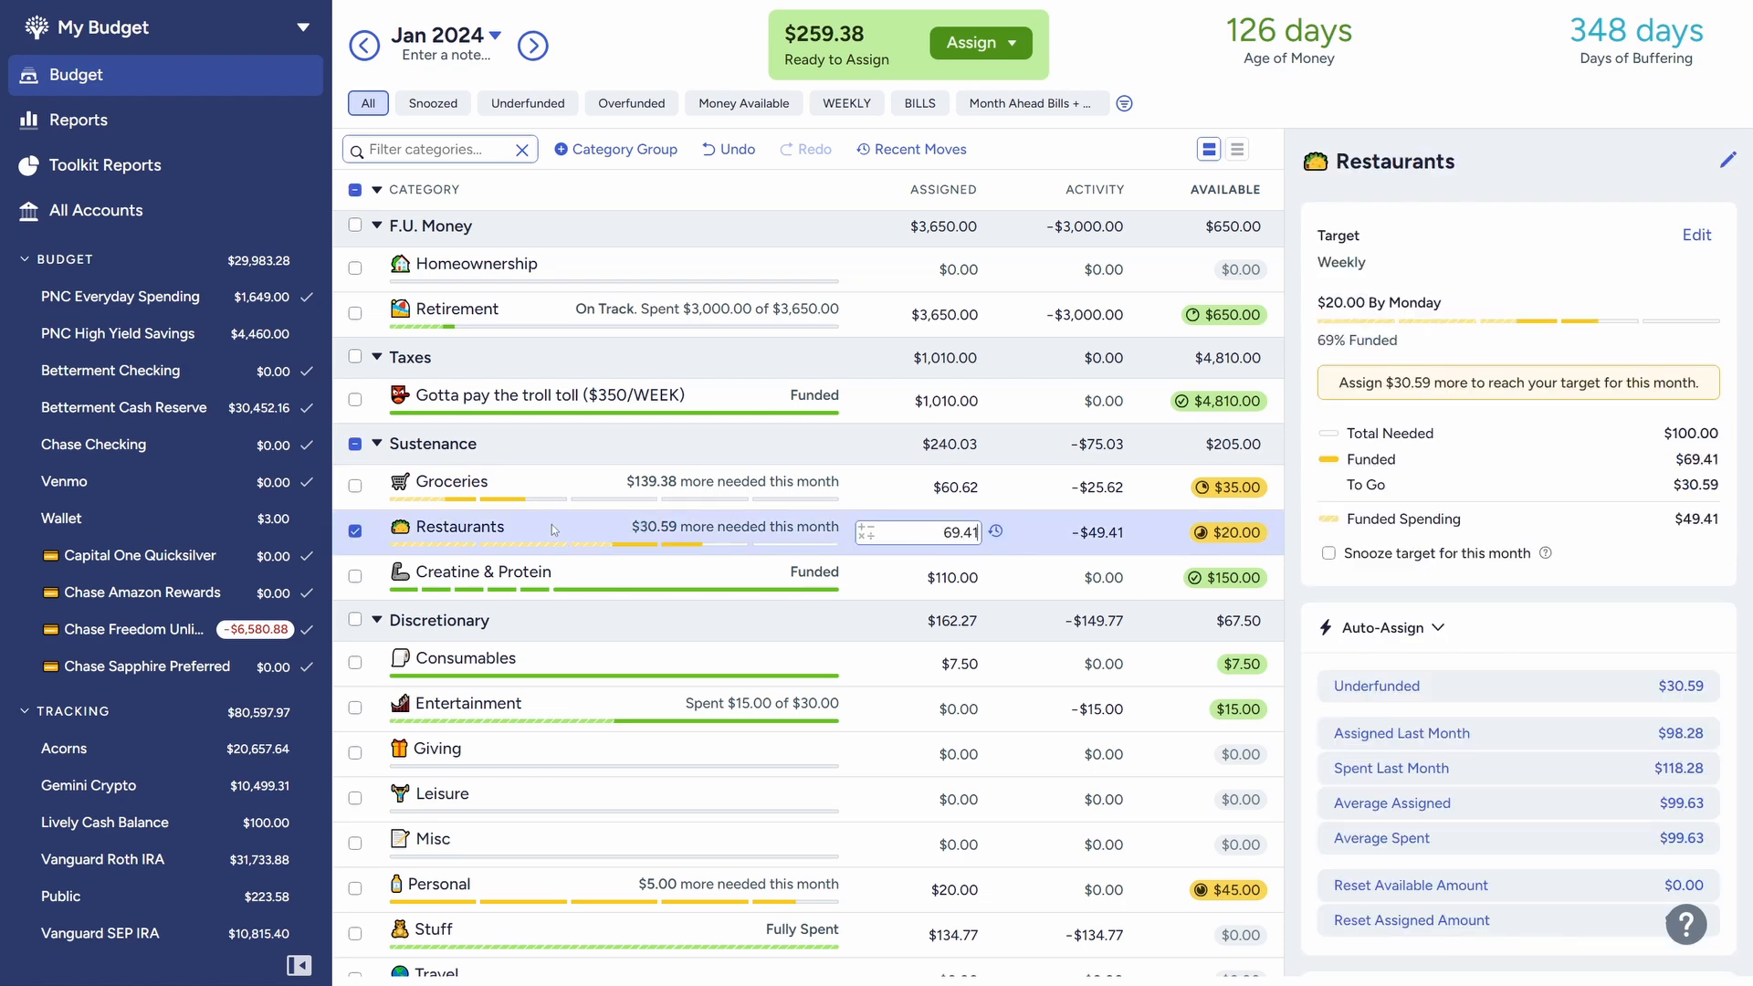
{"action": "left_click", "coordinate": [356, 531]}
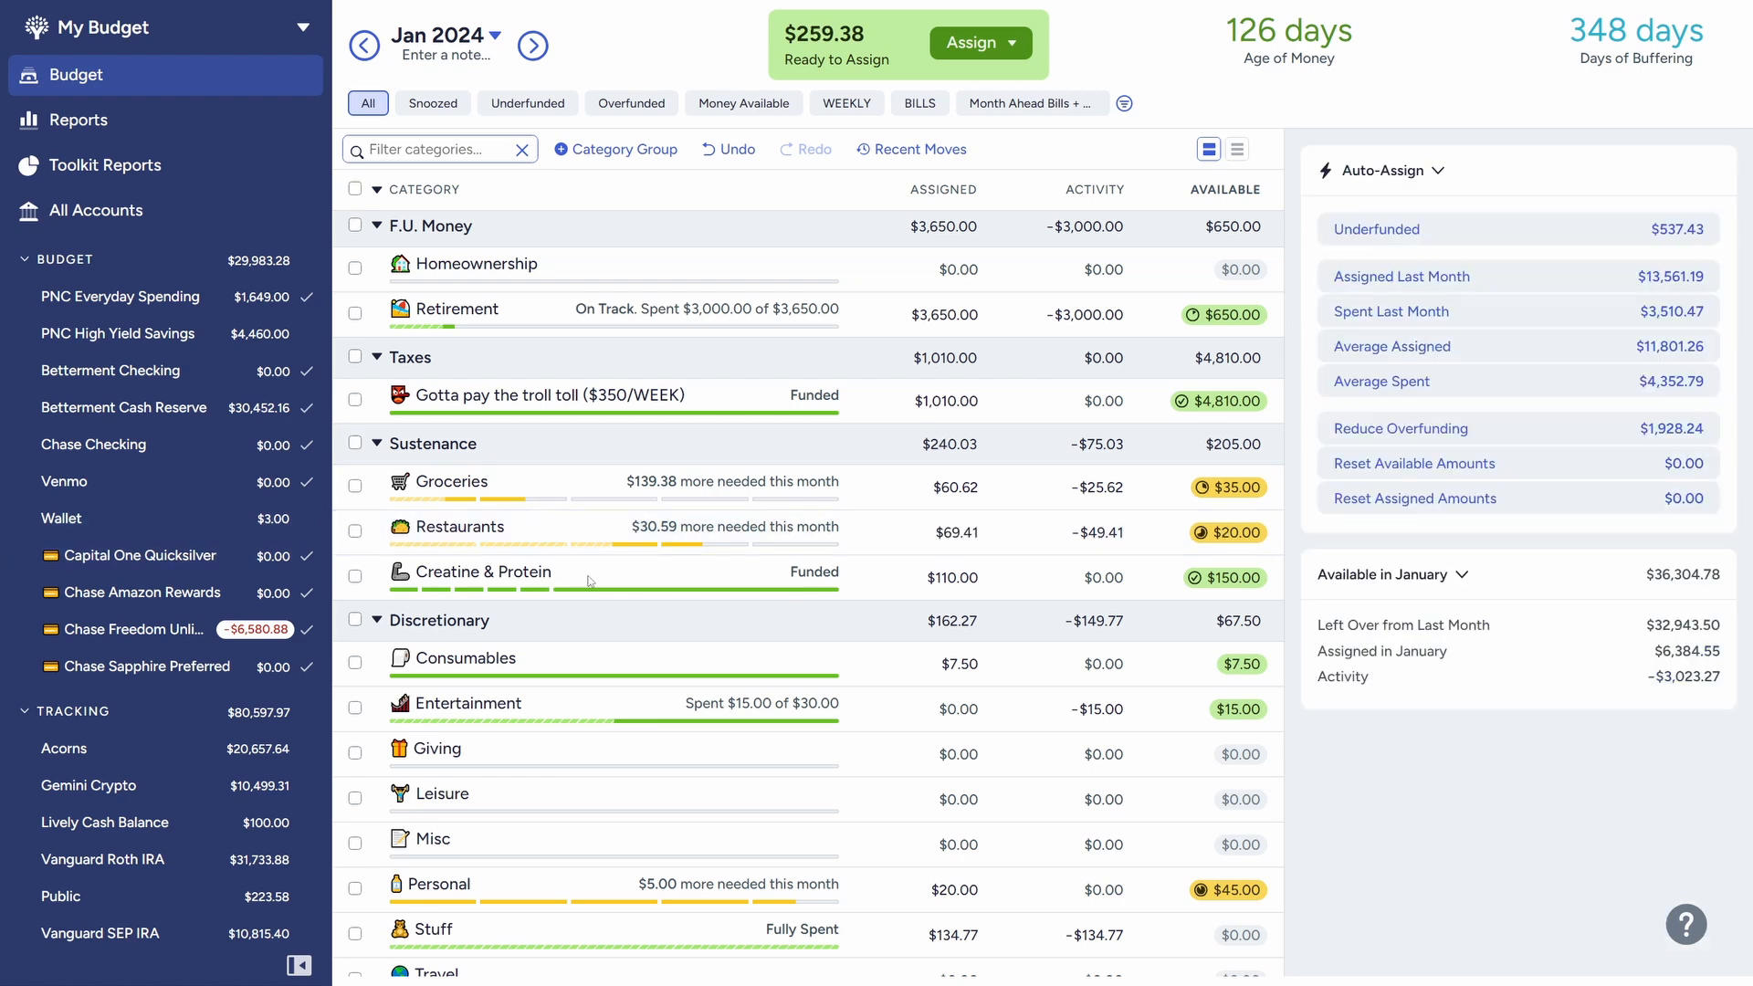
Step: Add $10 to the amount assigned to the Creatine & Protein category
{"action": "left_click", "coordinate": [591, 580]}
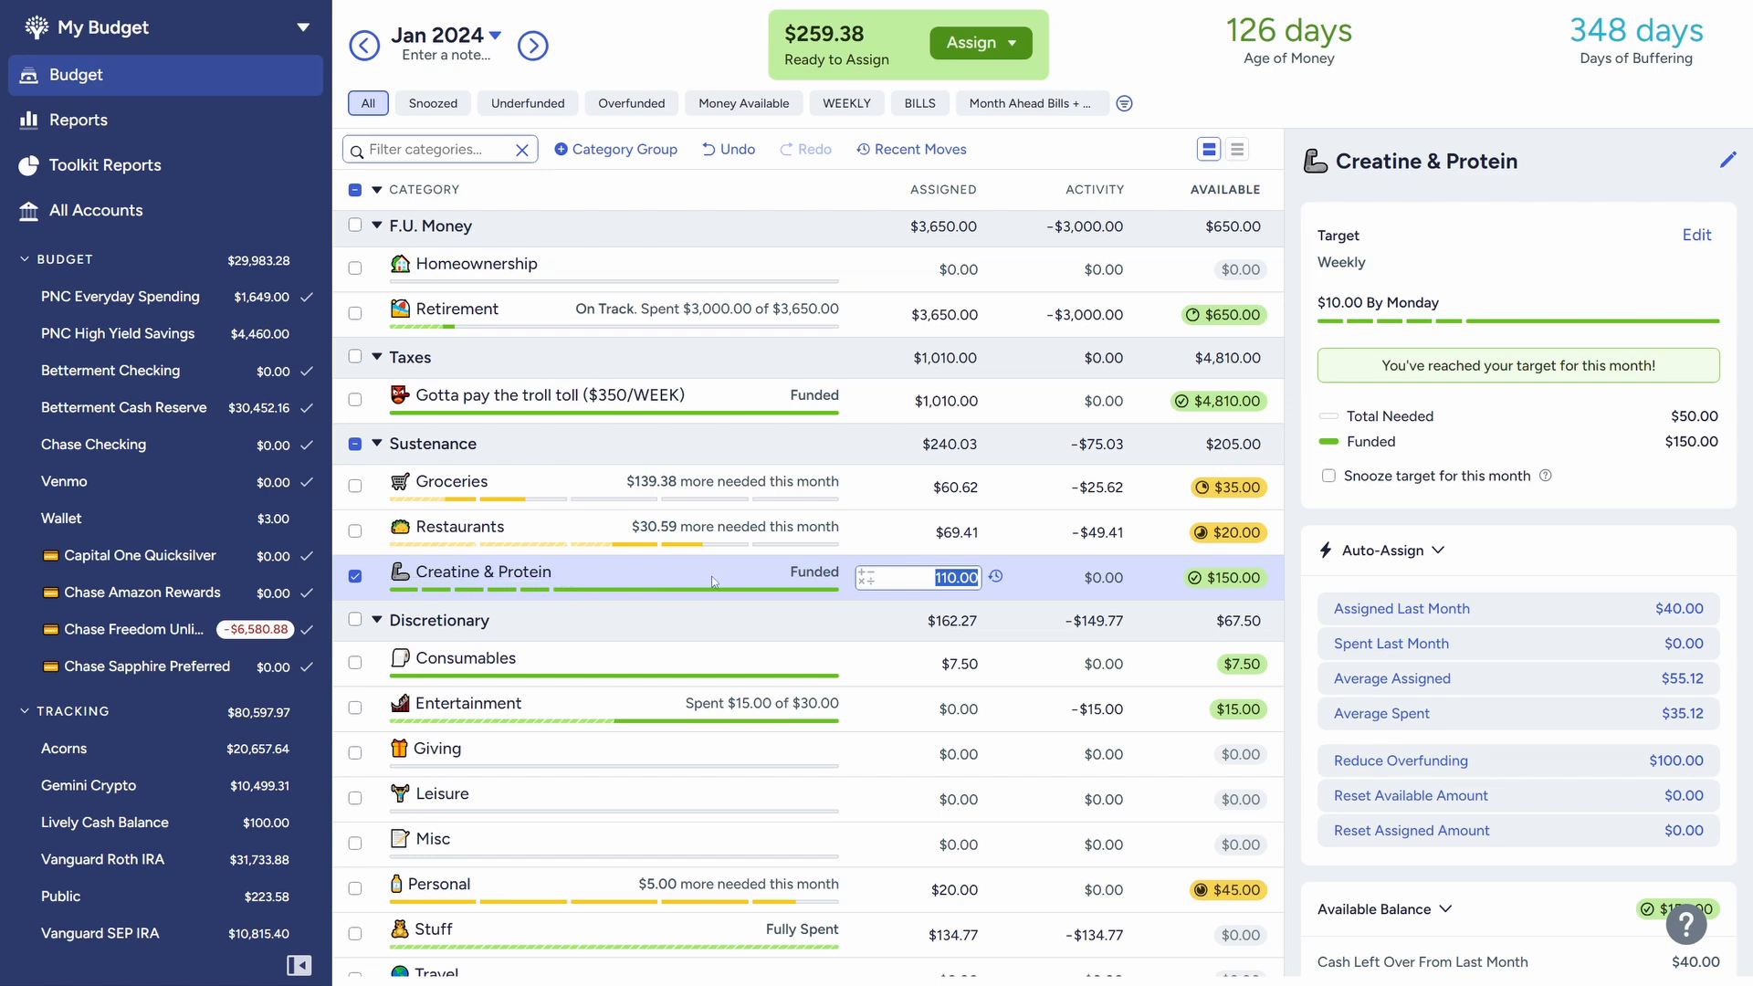
{"action": "key", "text": "Right"}
{"action": "type", "text": "+10"}
{"action": "key", "text": "Return"}
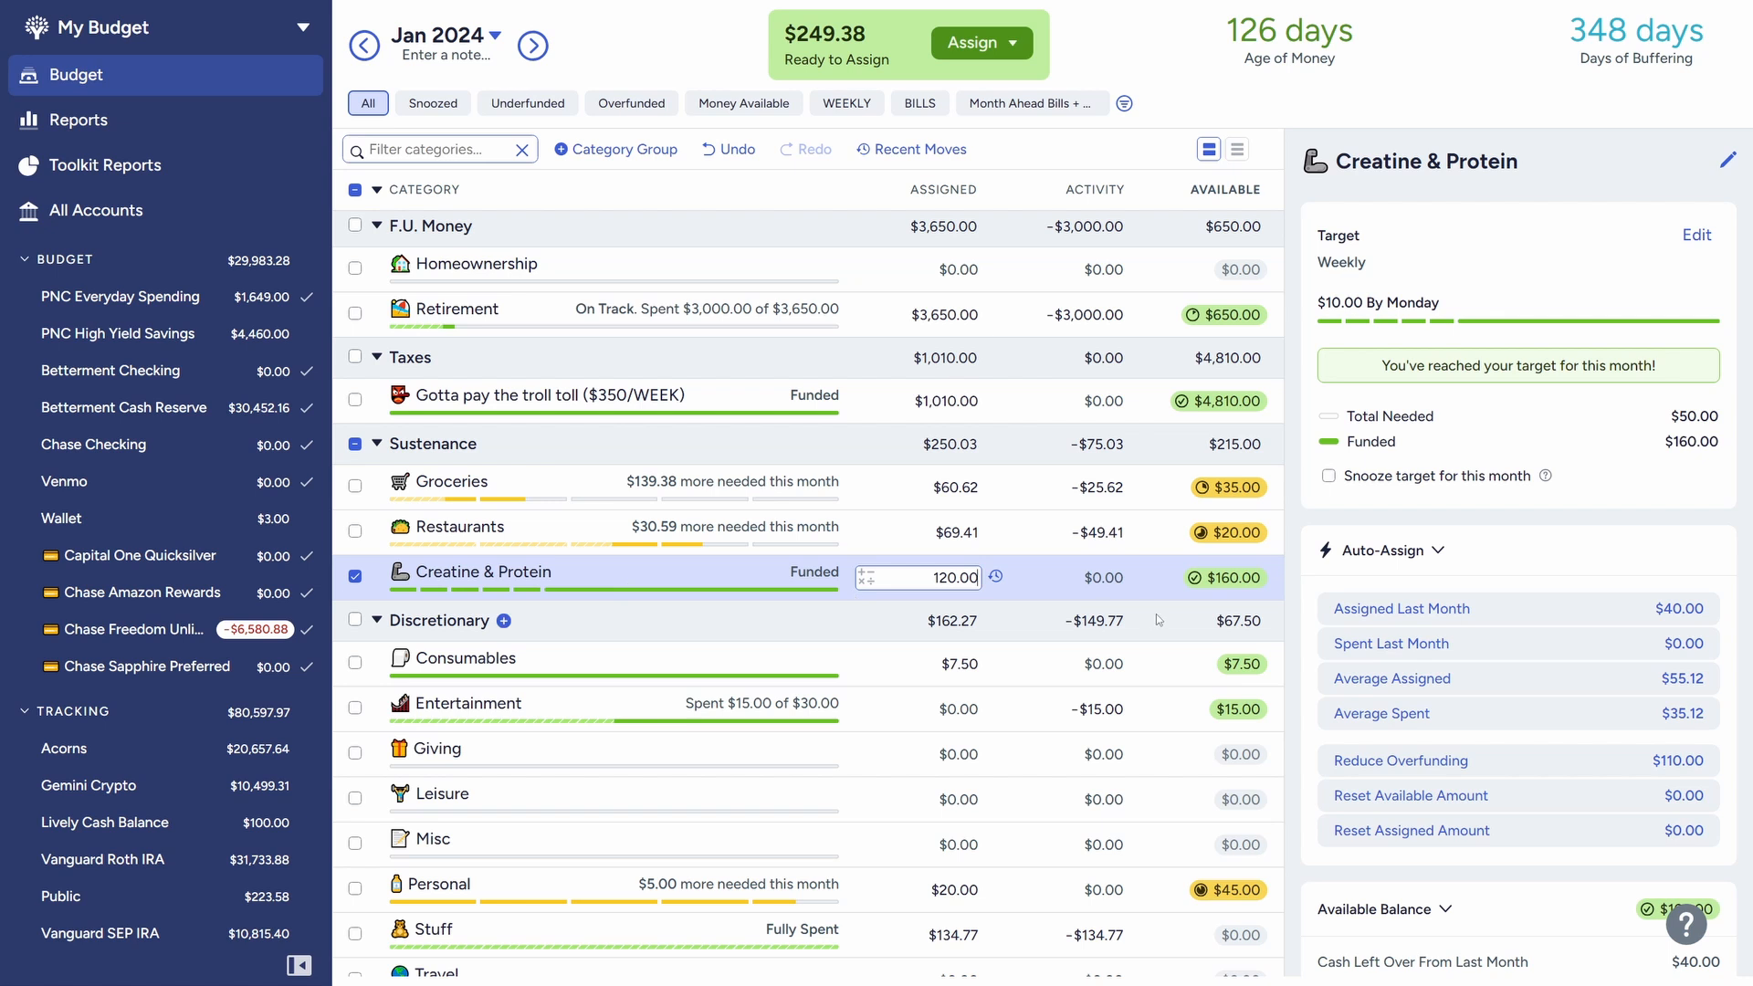
{"action": "mouse_move", "coordinate": [1232, 584]}
{"action": "key", "text": "ctrl+a"}
{"action": "left_click", "coordinate": [354, 577]}
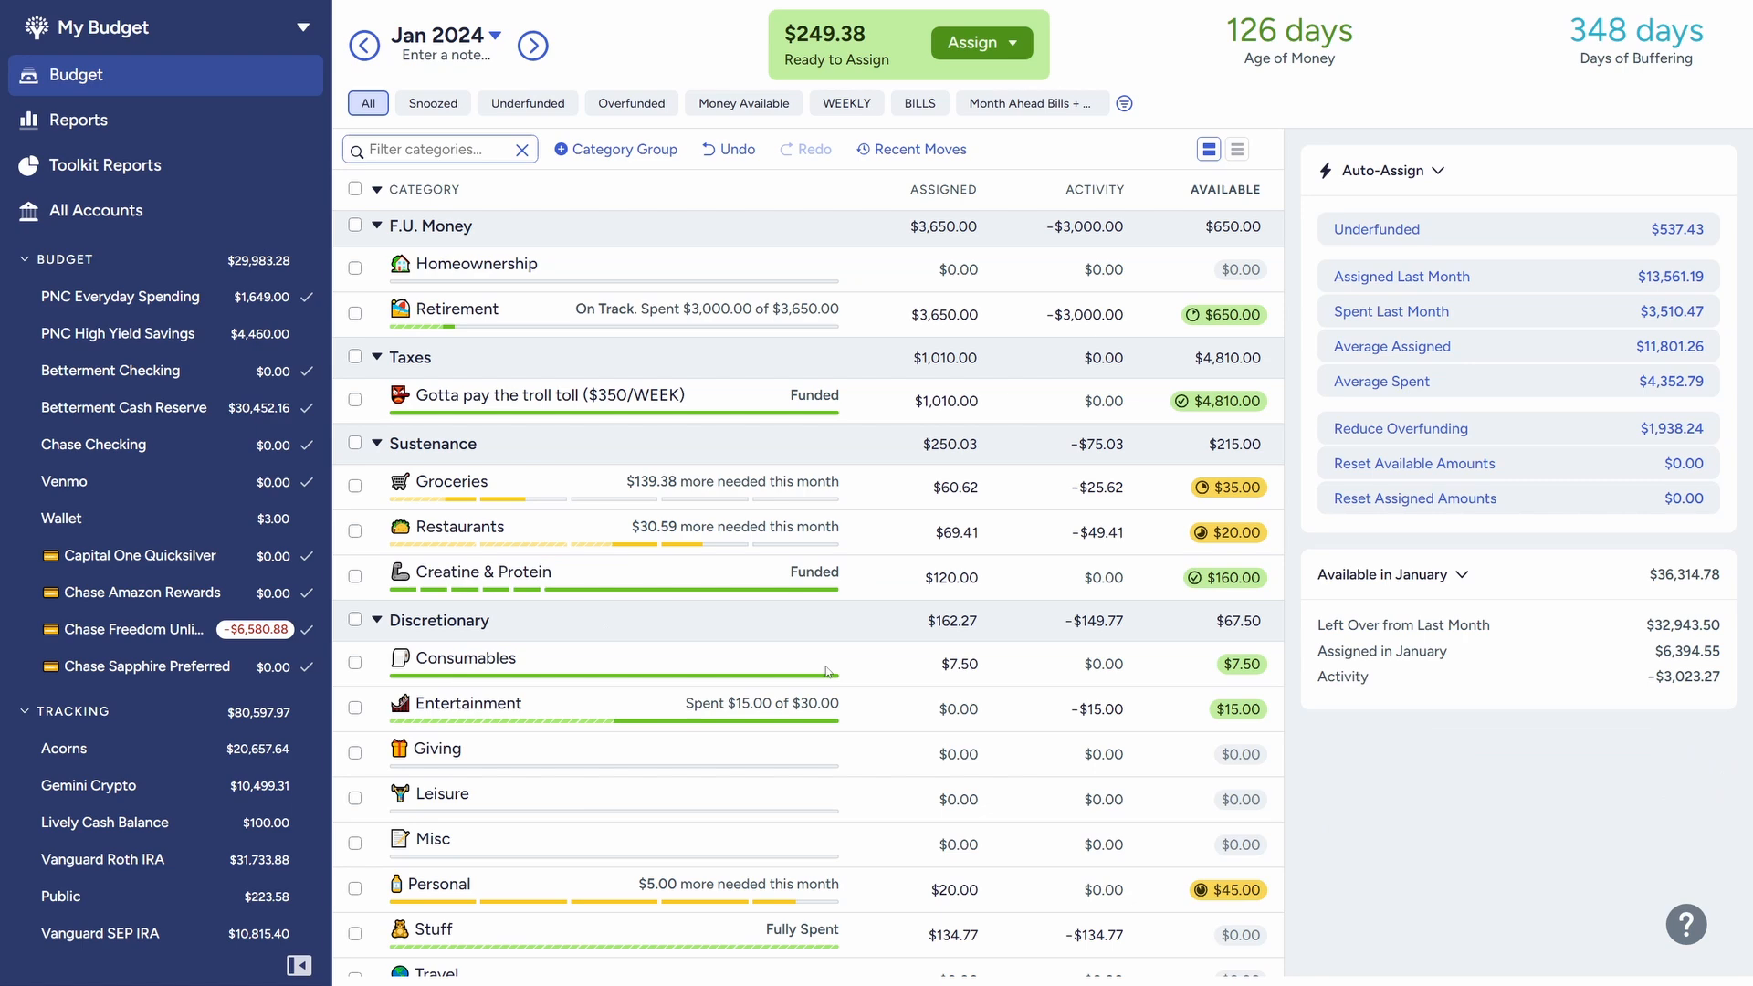
Step: Set the Entertainment category's assigned amount to $20 in the Discretionary group
{"action": "scroll", "coordinate": [551, 444], "scroll_direction": "down", "scroll_amount": 3}
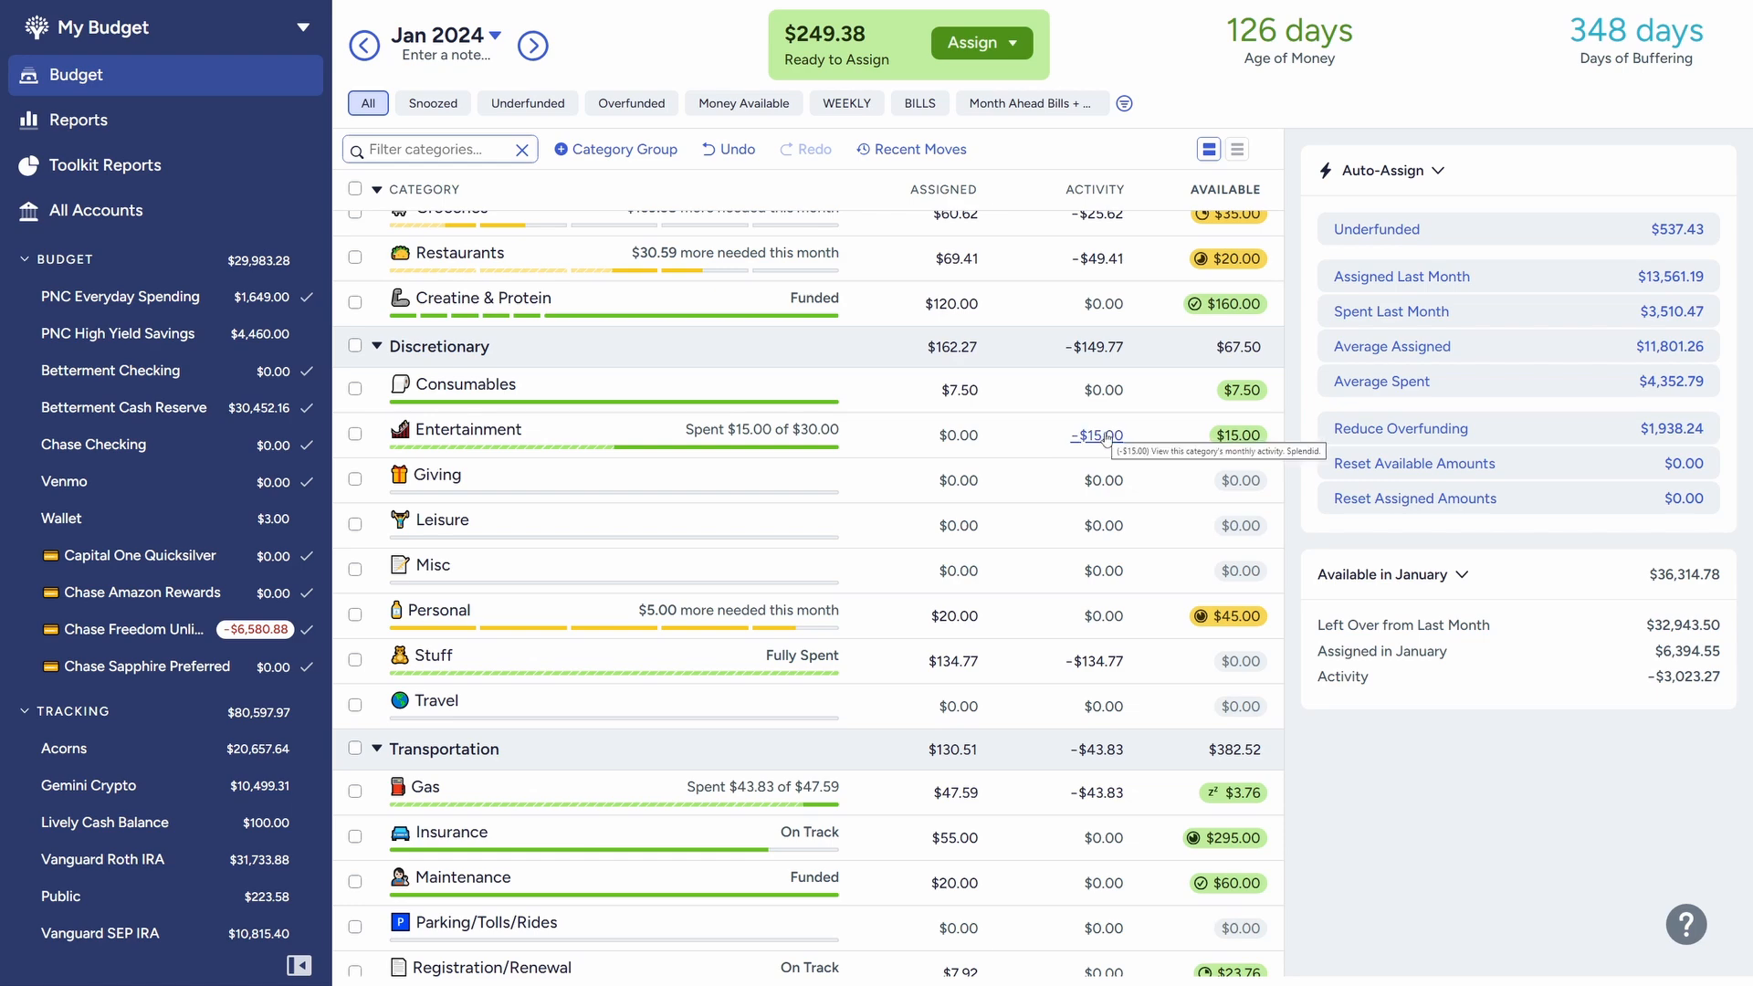
{"action": "left_click", "coordinate": [966, 435]}
{"action": "left_click", "coordinate": [636, 429]}
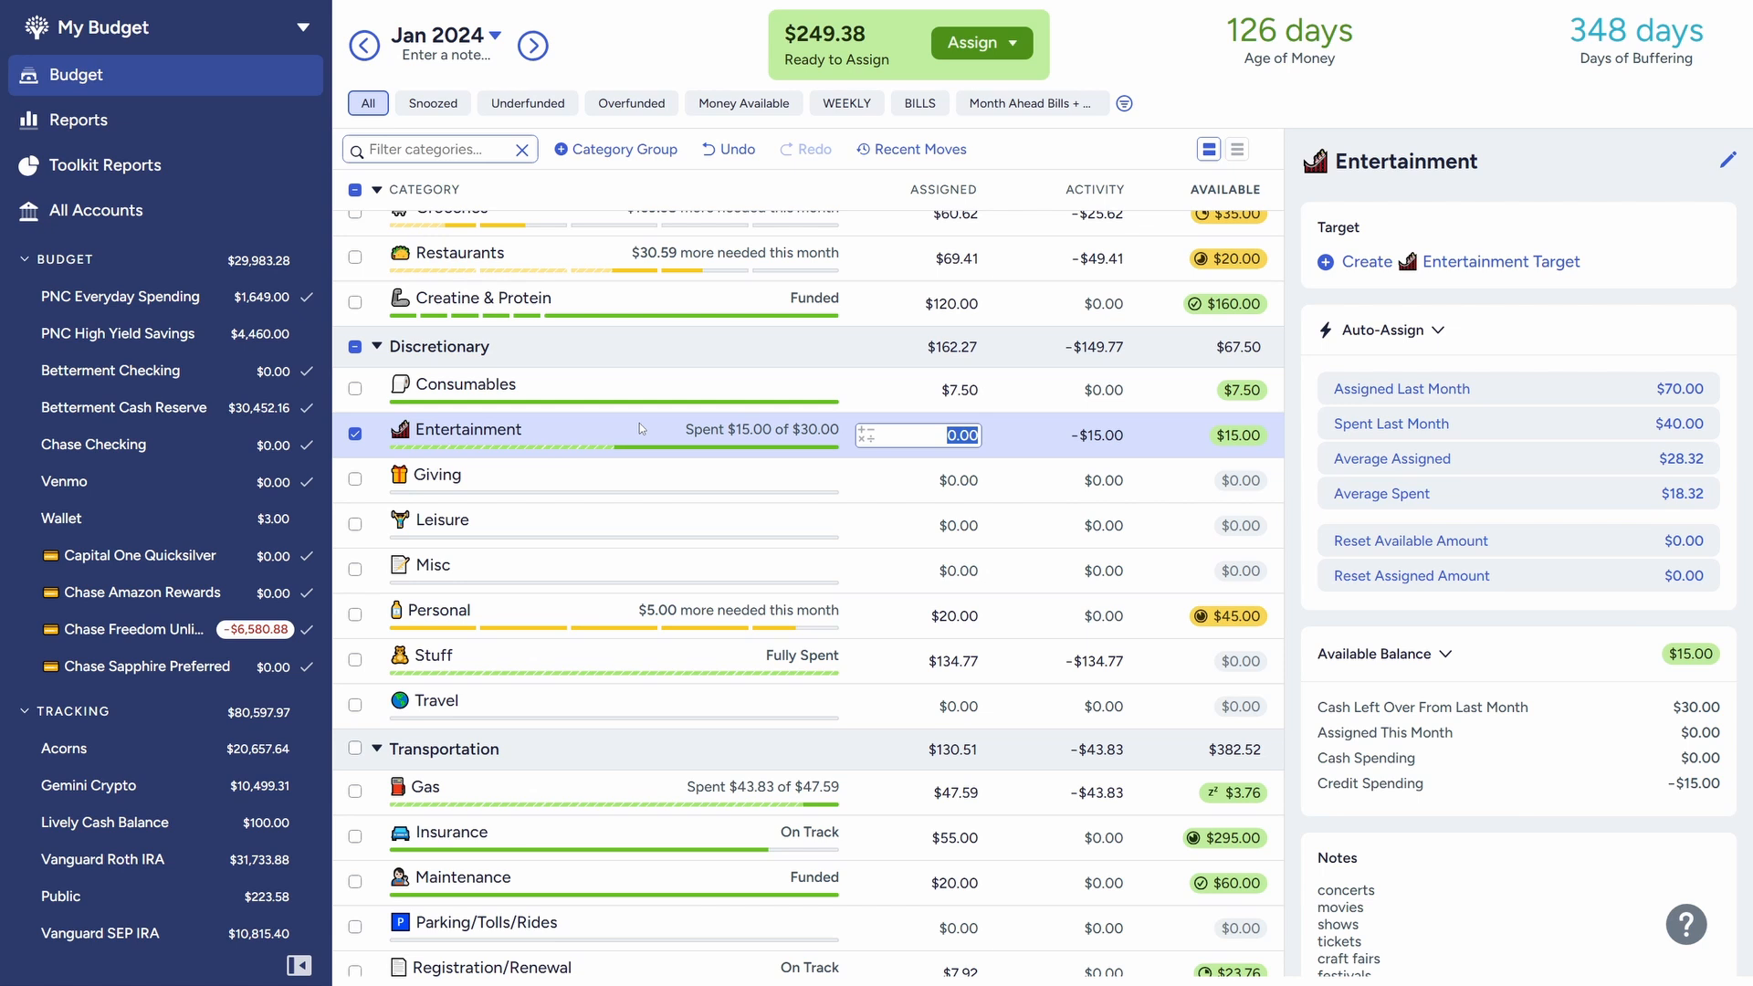
{"action": "type", "text": "20"}
{"action": "key", "text": "Return"}
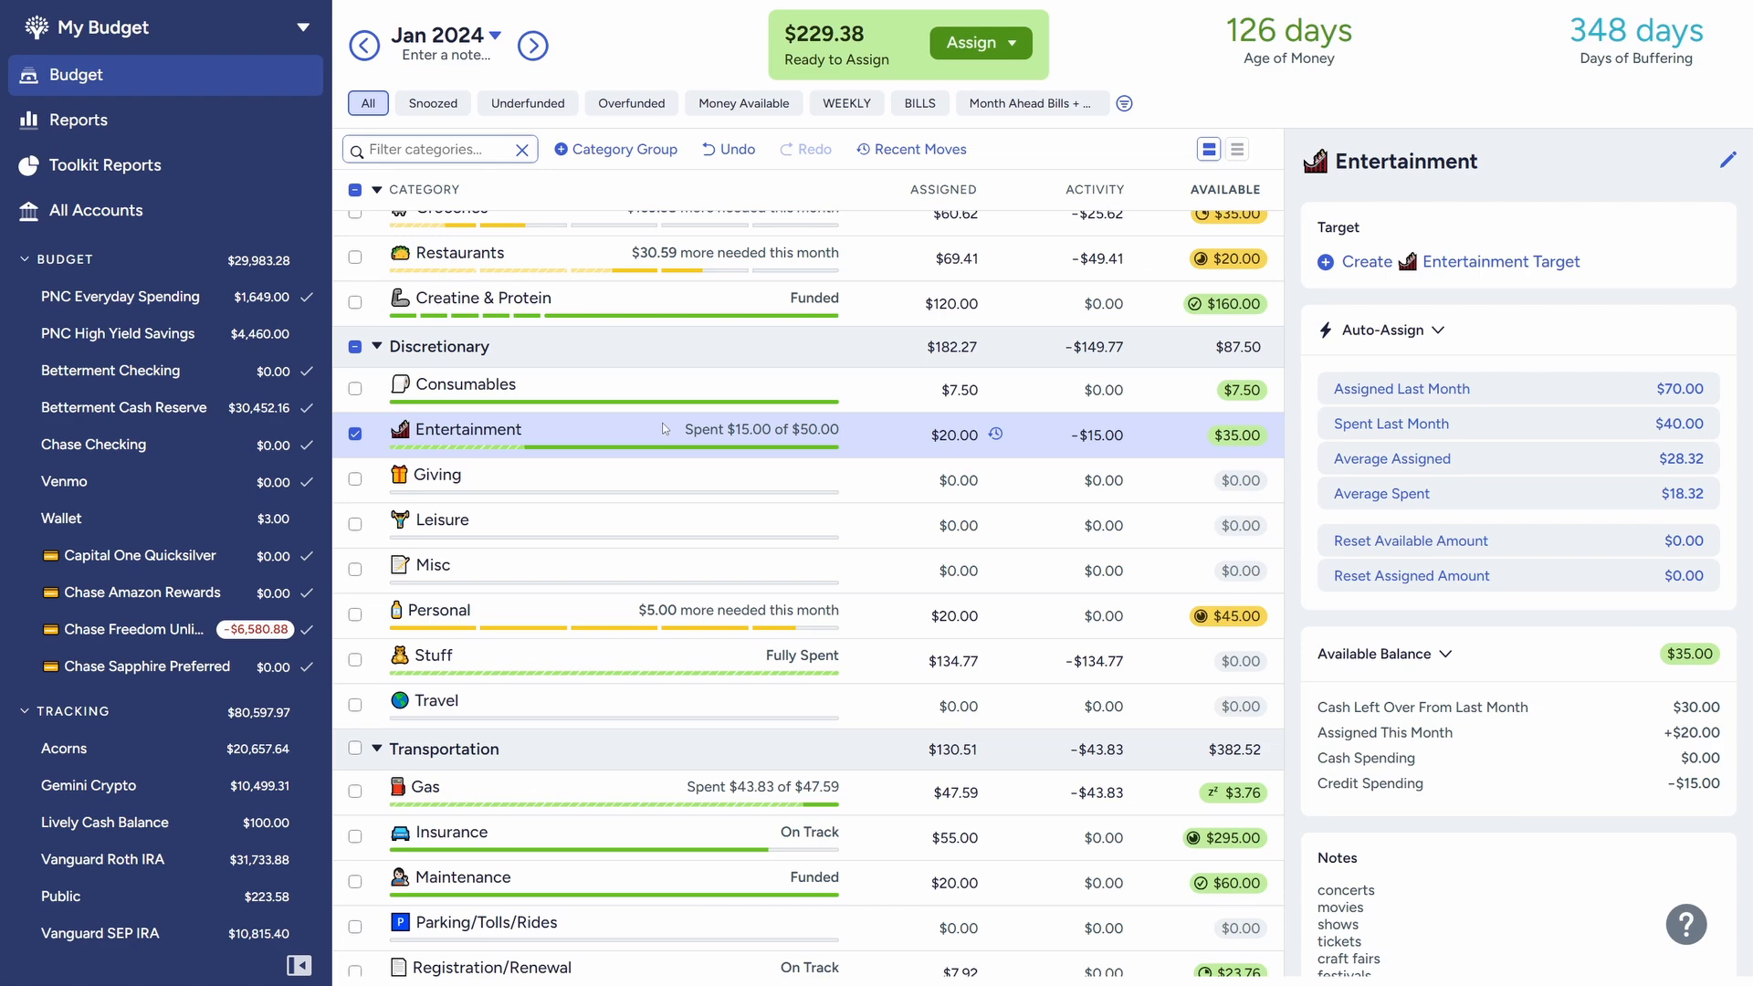
{"action": "left_click", "coordinate": [355, 434]}
Step: Add $10 to the amount assigned to the Personal category under Discretionary
{"action": "left_click", "coordinate": [577, 608]}
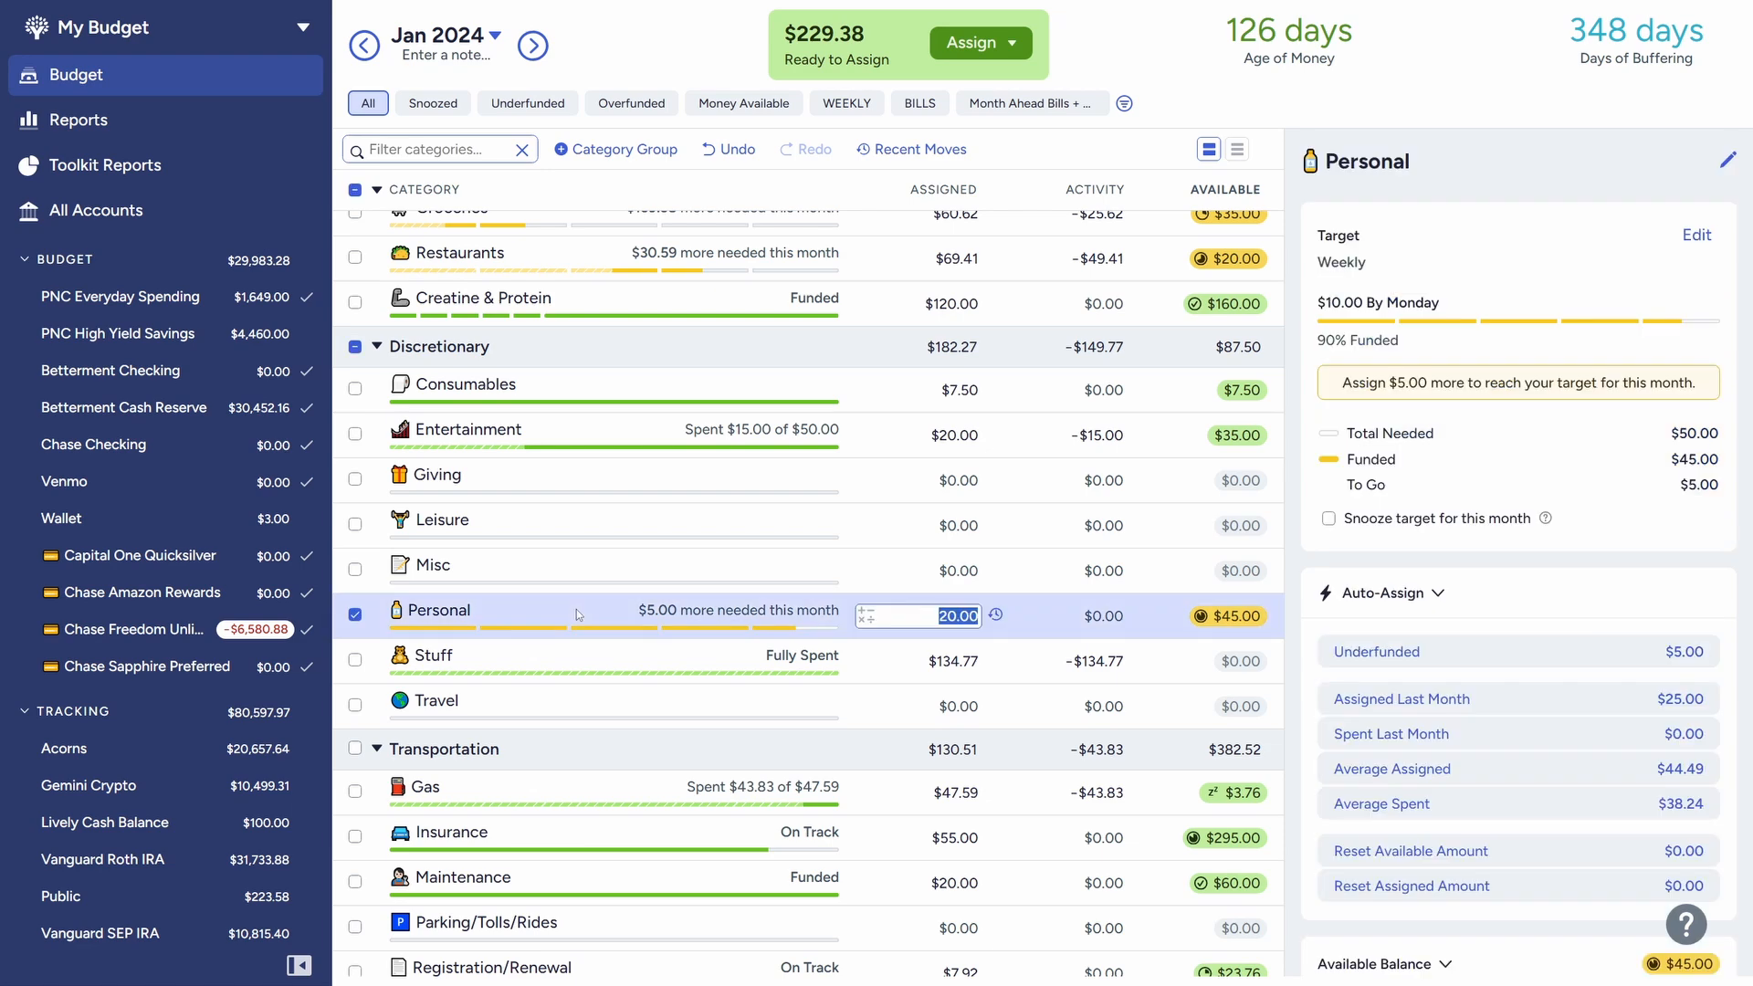
{"action": "key", "text": "Right"}
{"action": "type", "text": "+10"}
{"action": "key", "text": "Return"}
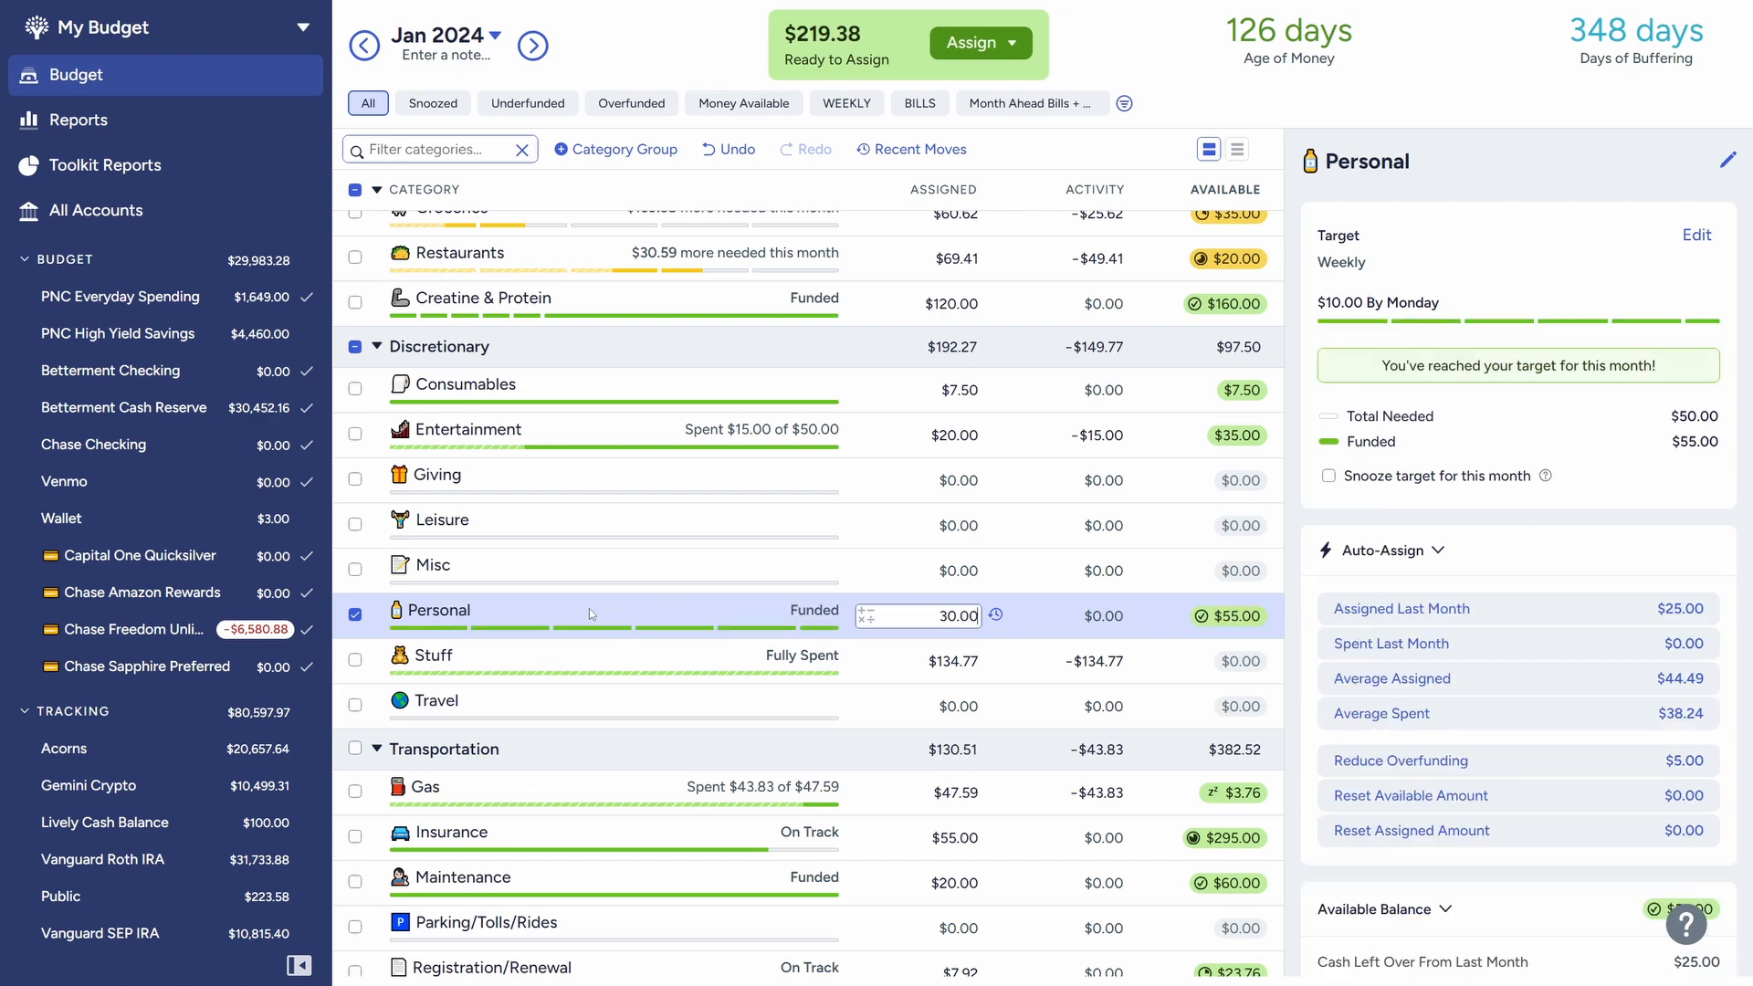
{"action": "left_click", "coordinate": [355, 615]}
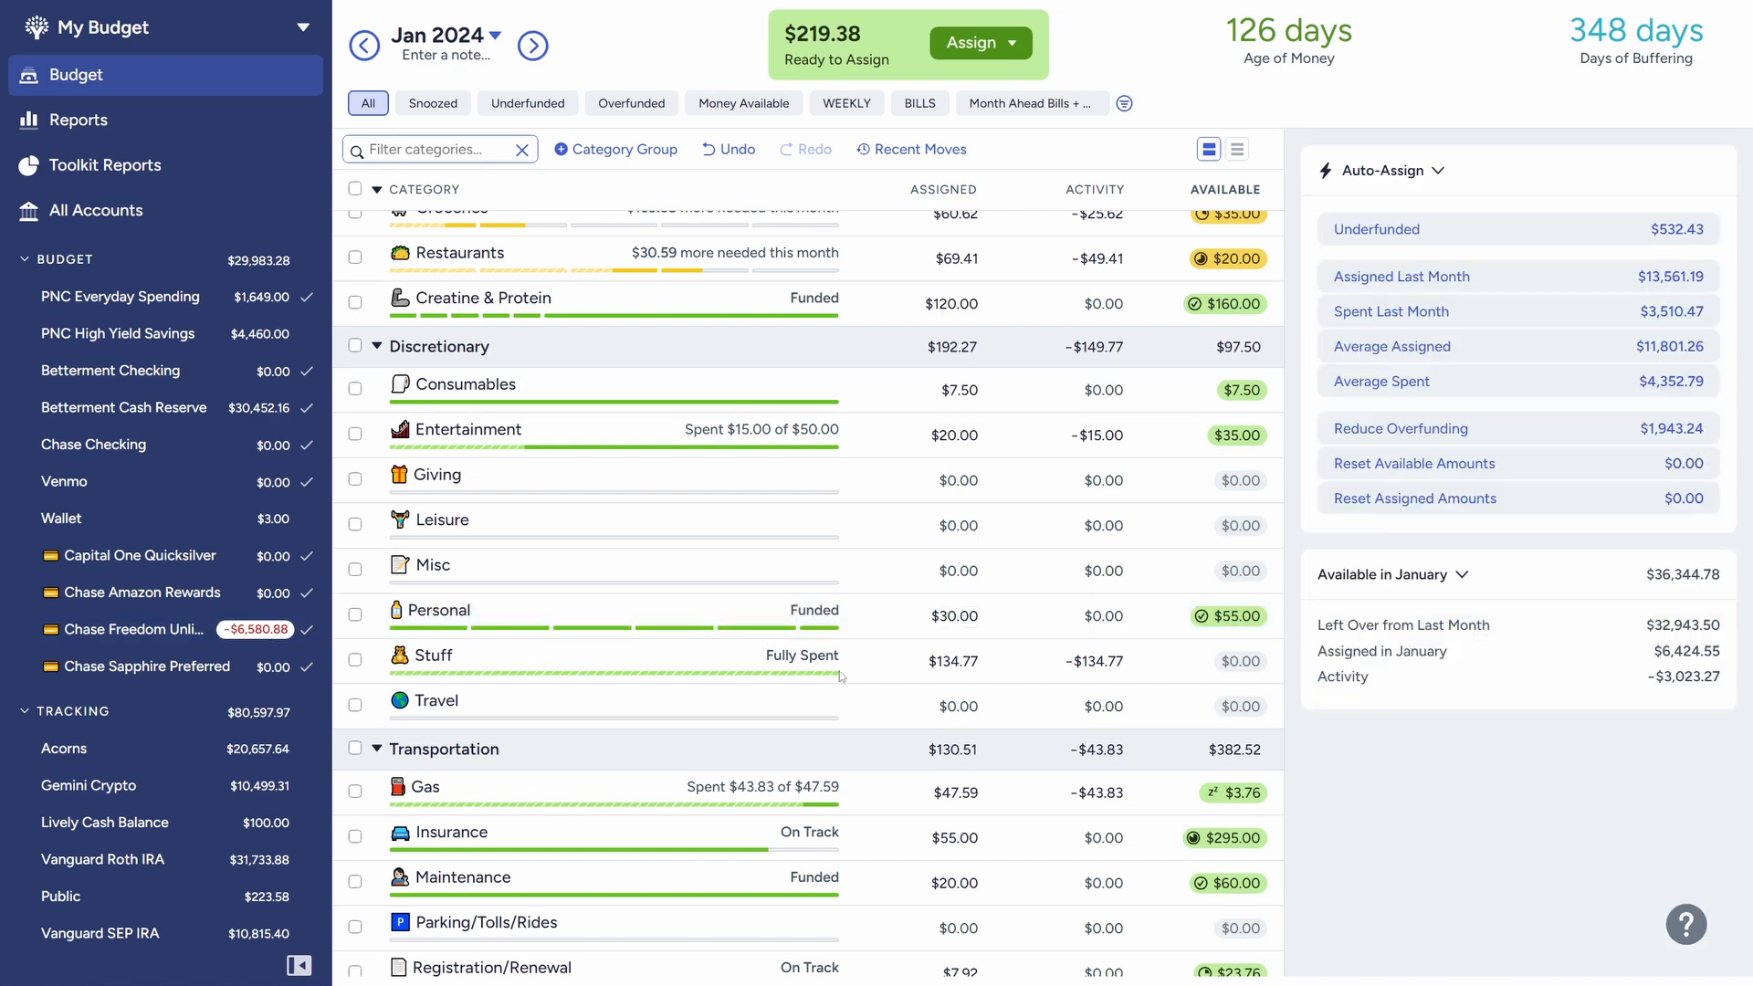
Step: Move $3.76 from the Gas category's available balance to Health Insurance under Healthcare
{"action": "scroll", "coordinate": [847, 681], "scroll_direction": "down", "scroll_amount": 2}
{"action": "scroll", "coordinate": [845, 679], "scroll_direction": "down", "scroll_amount": 3}
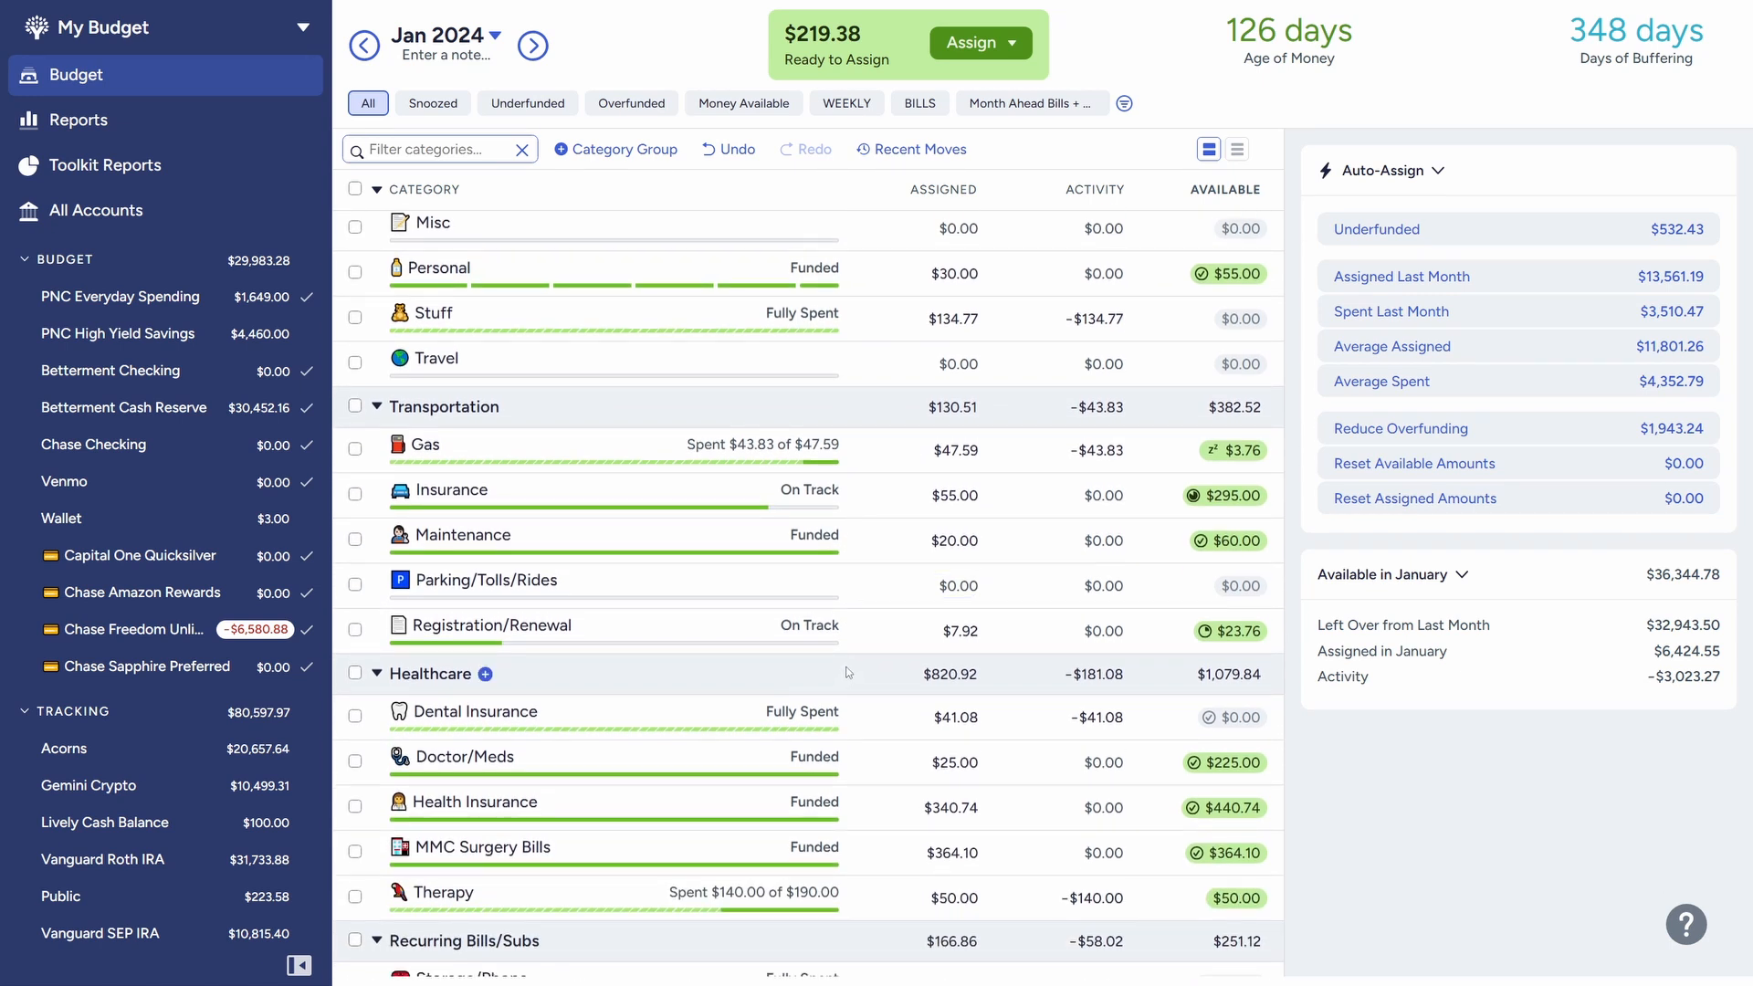
{"action": "left_click", "coordinate": [1237, 450]}
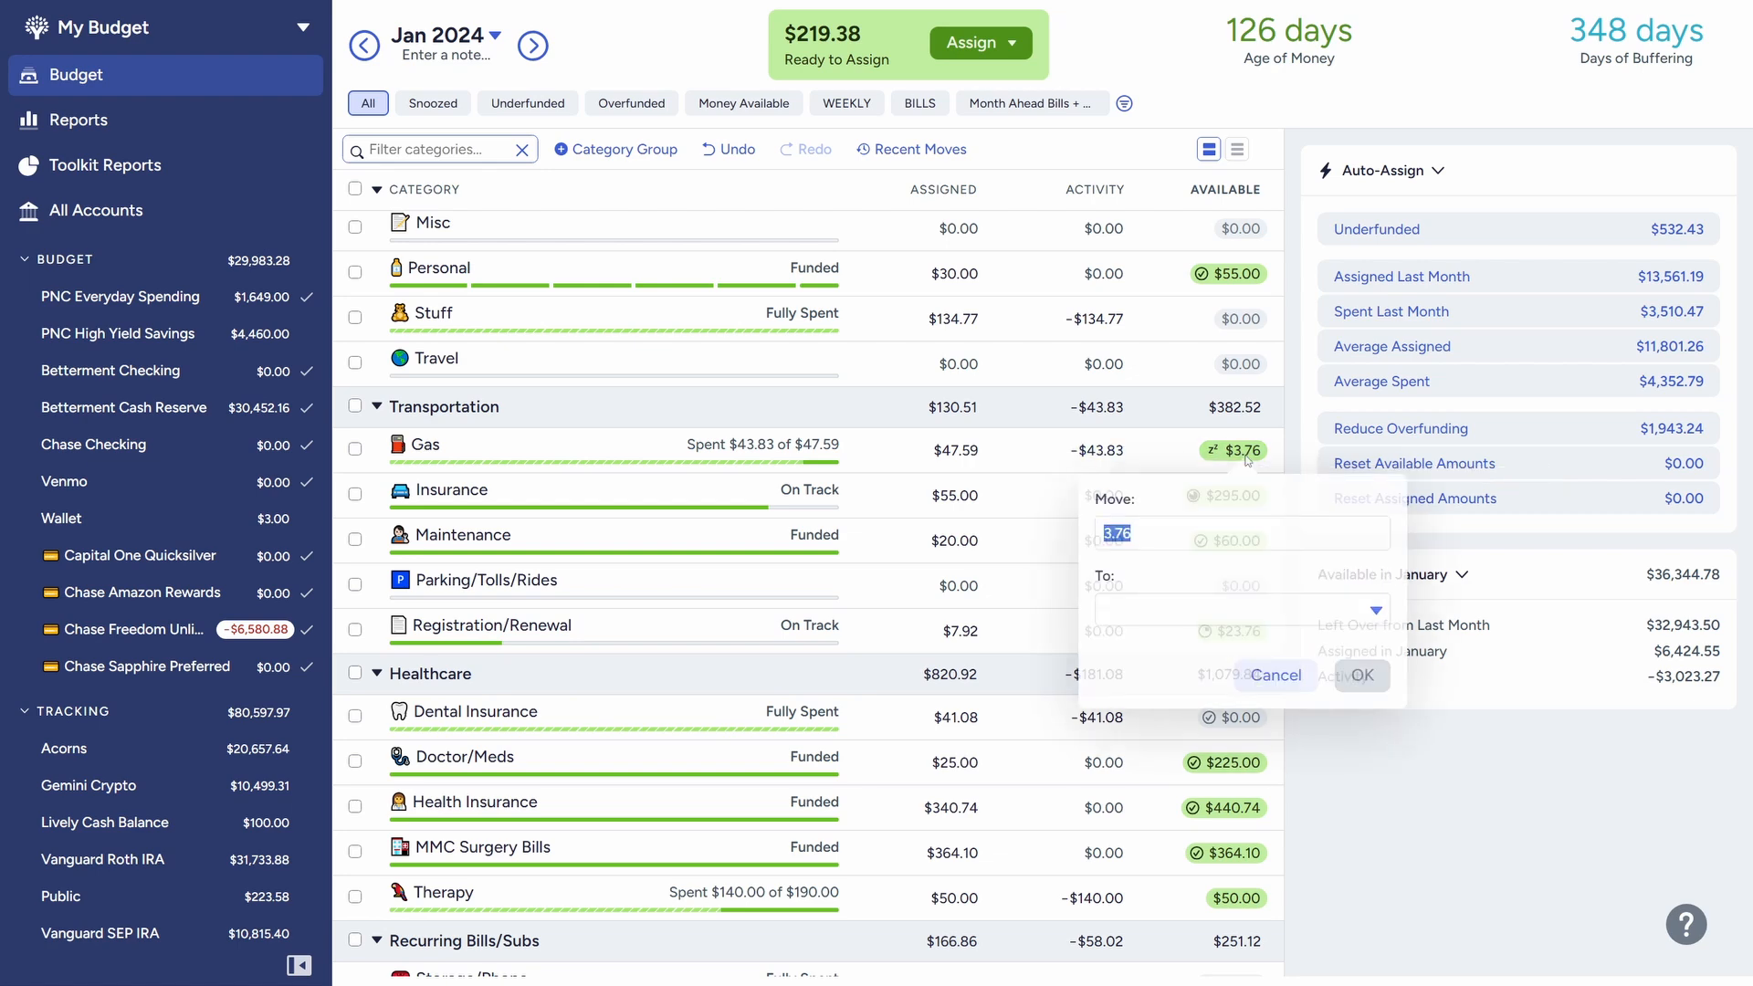
{"action": "left_click", "coordinate": [1165, 609]}
{"action": "type", "text": "HEA"}
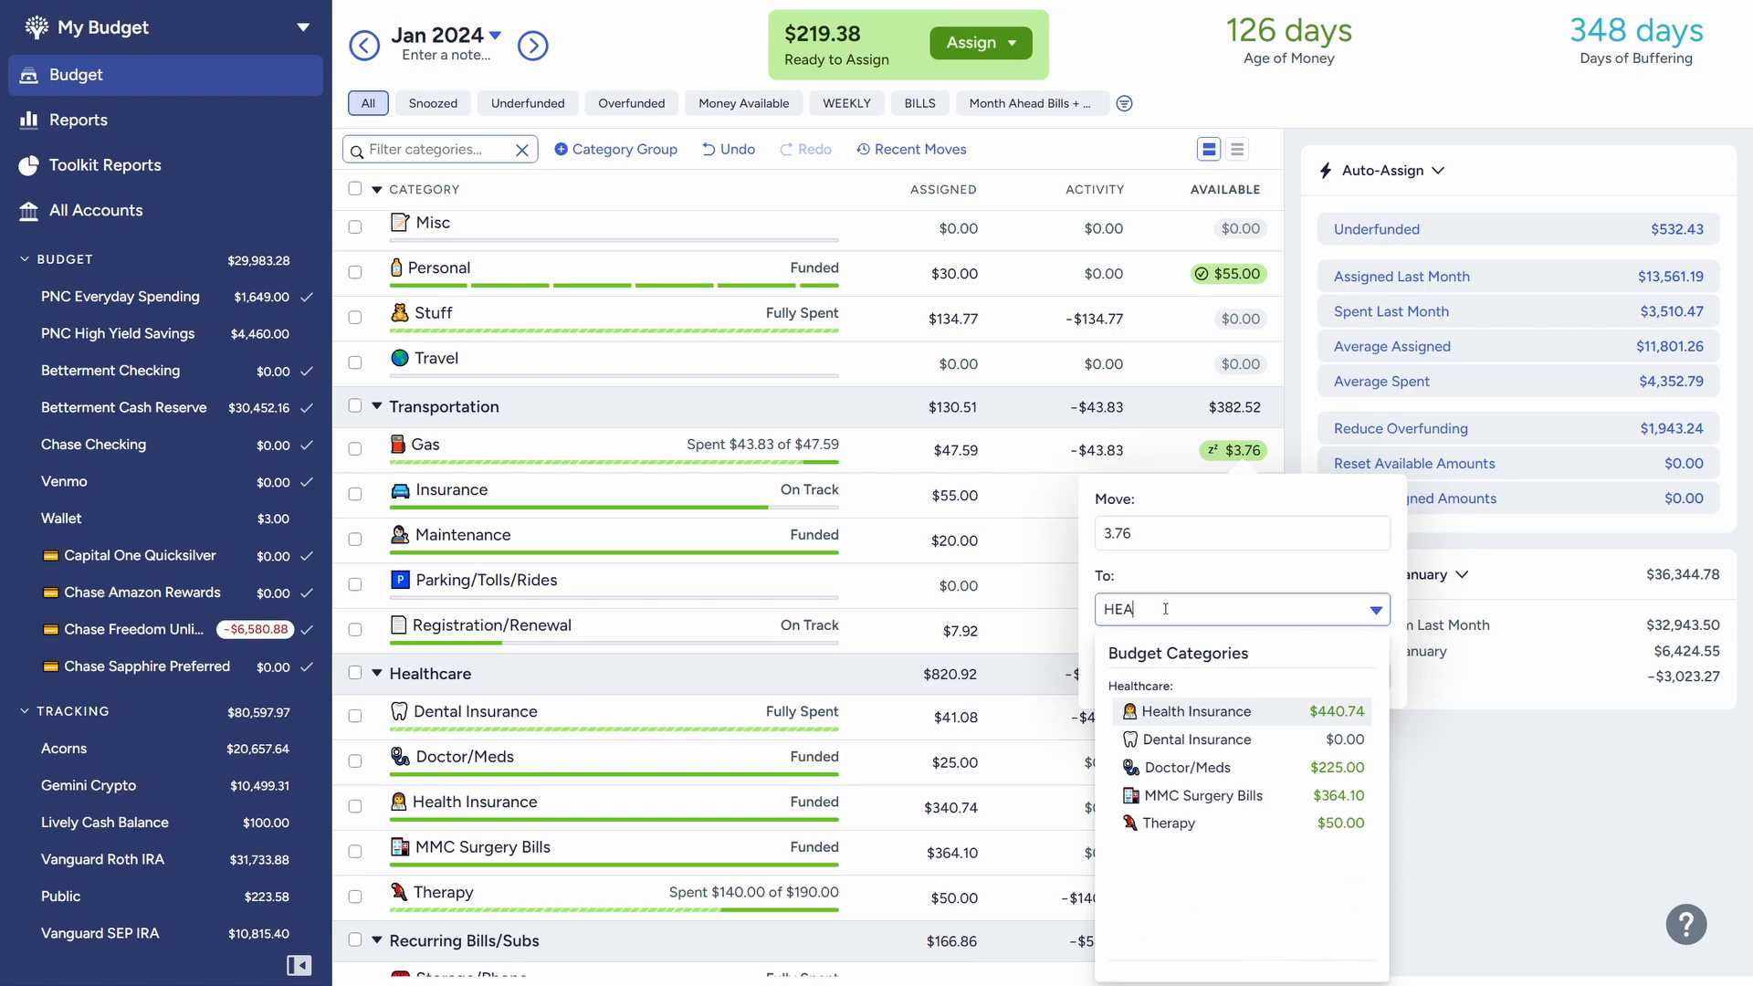
{"action": "left_click", "coordinate": [1170, 712]}
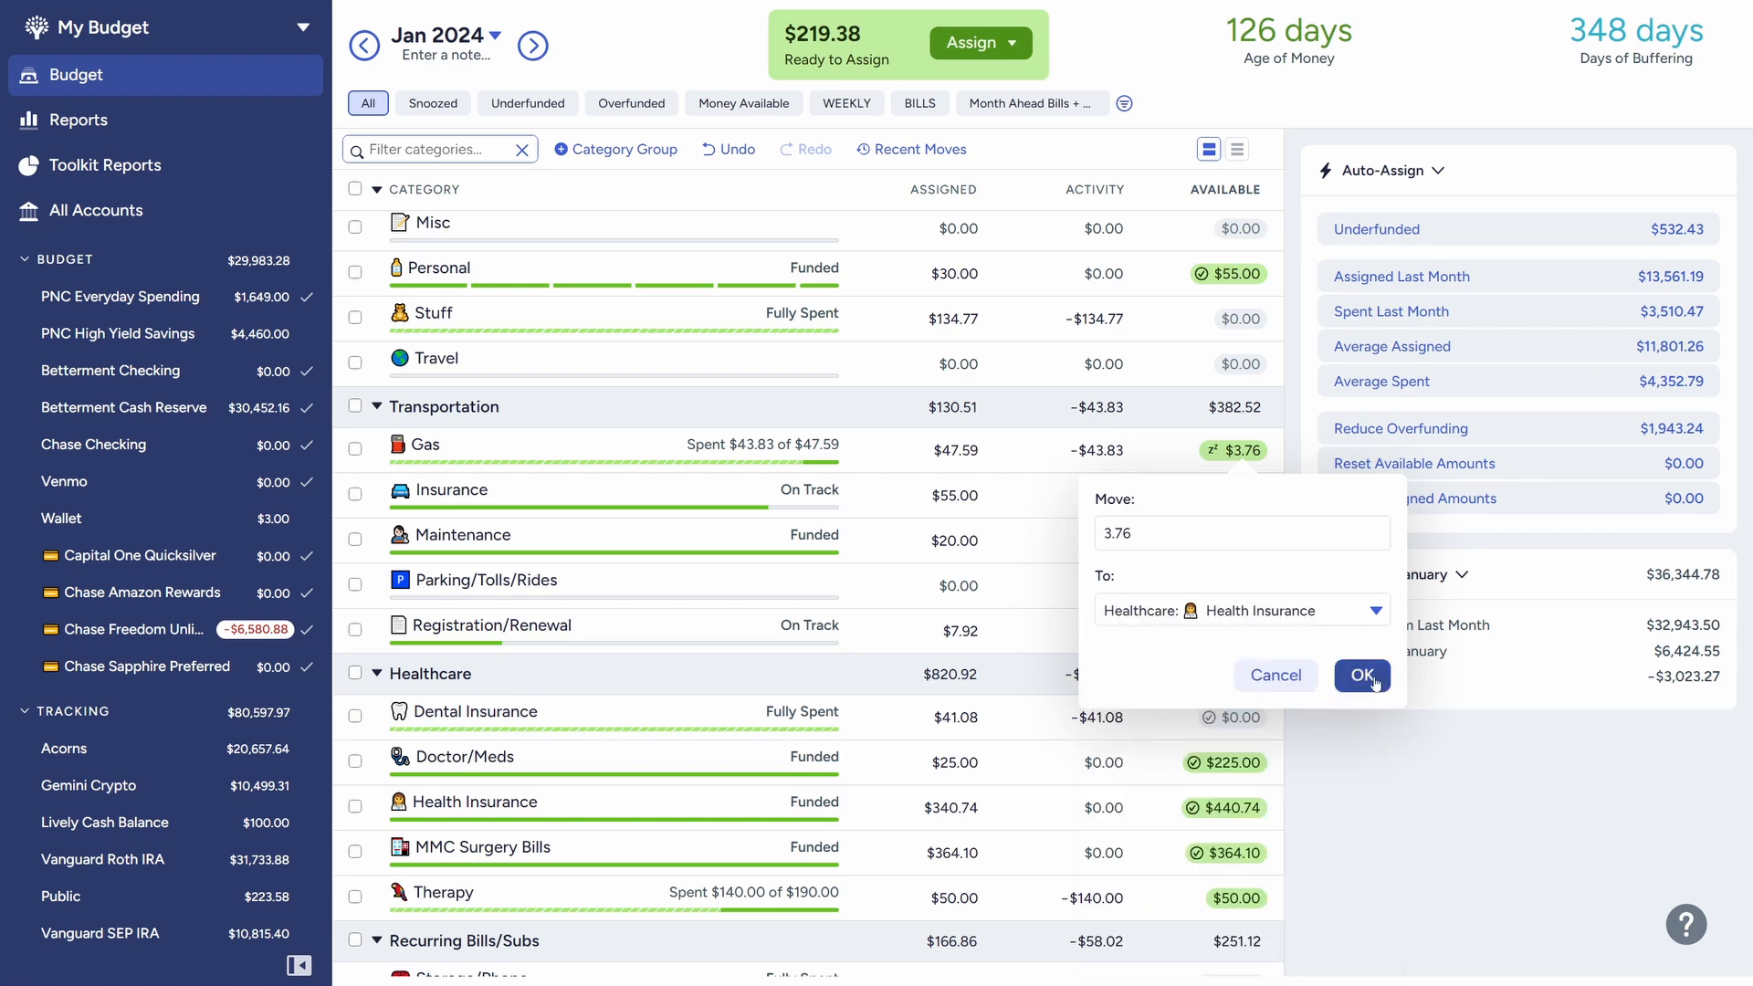
{"action": "left_click", "coordinate": [1369, 675]}
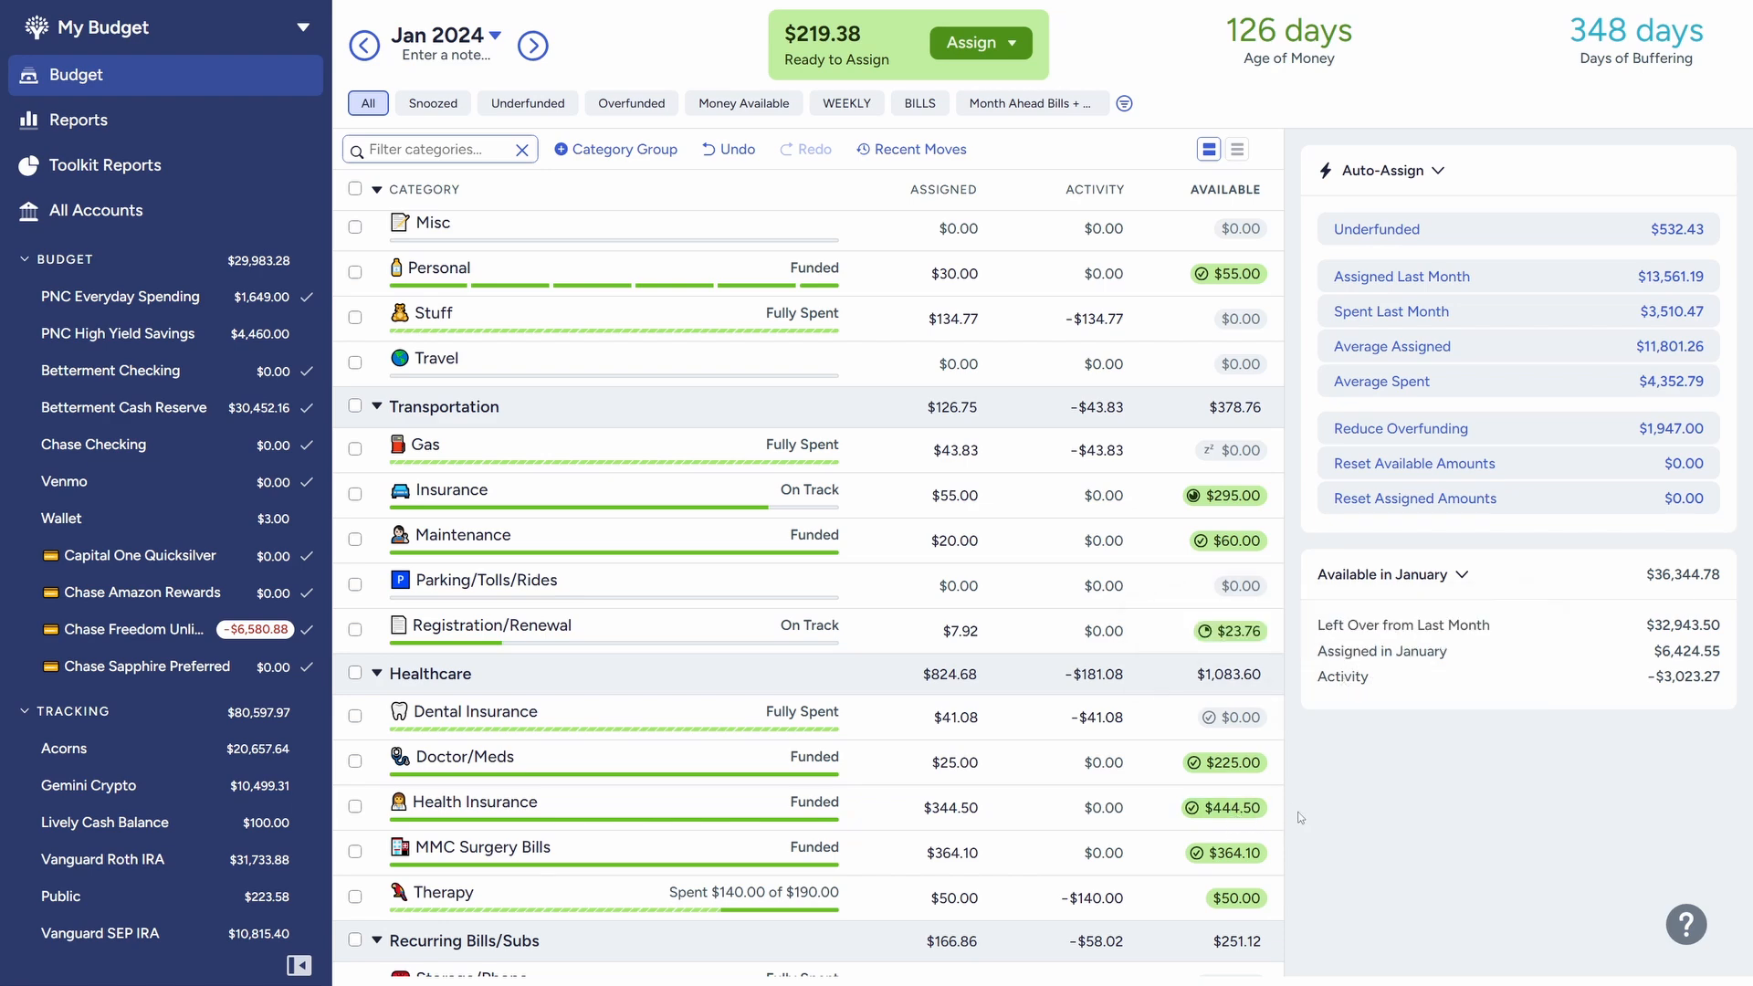
Step: Add $25 to the amount assigned to the Therapy category under Healthcare
{"action": "scroll", "coordinate": [1115, 817], "scroll_direction": "down", "scroll_amount": 2}
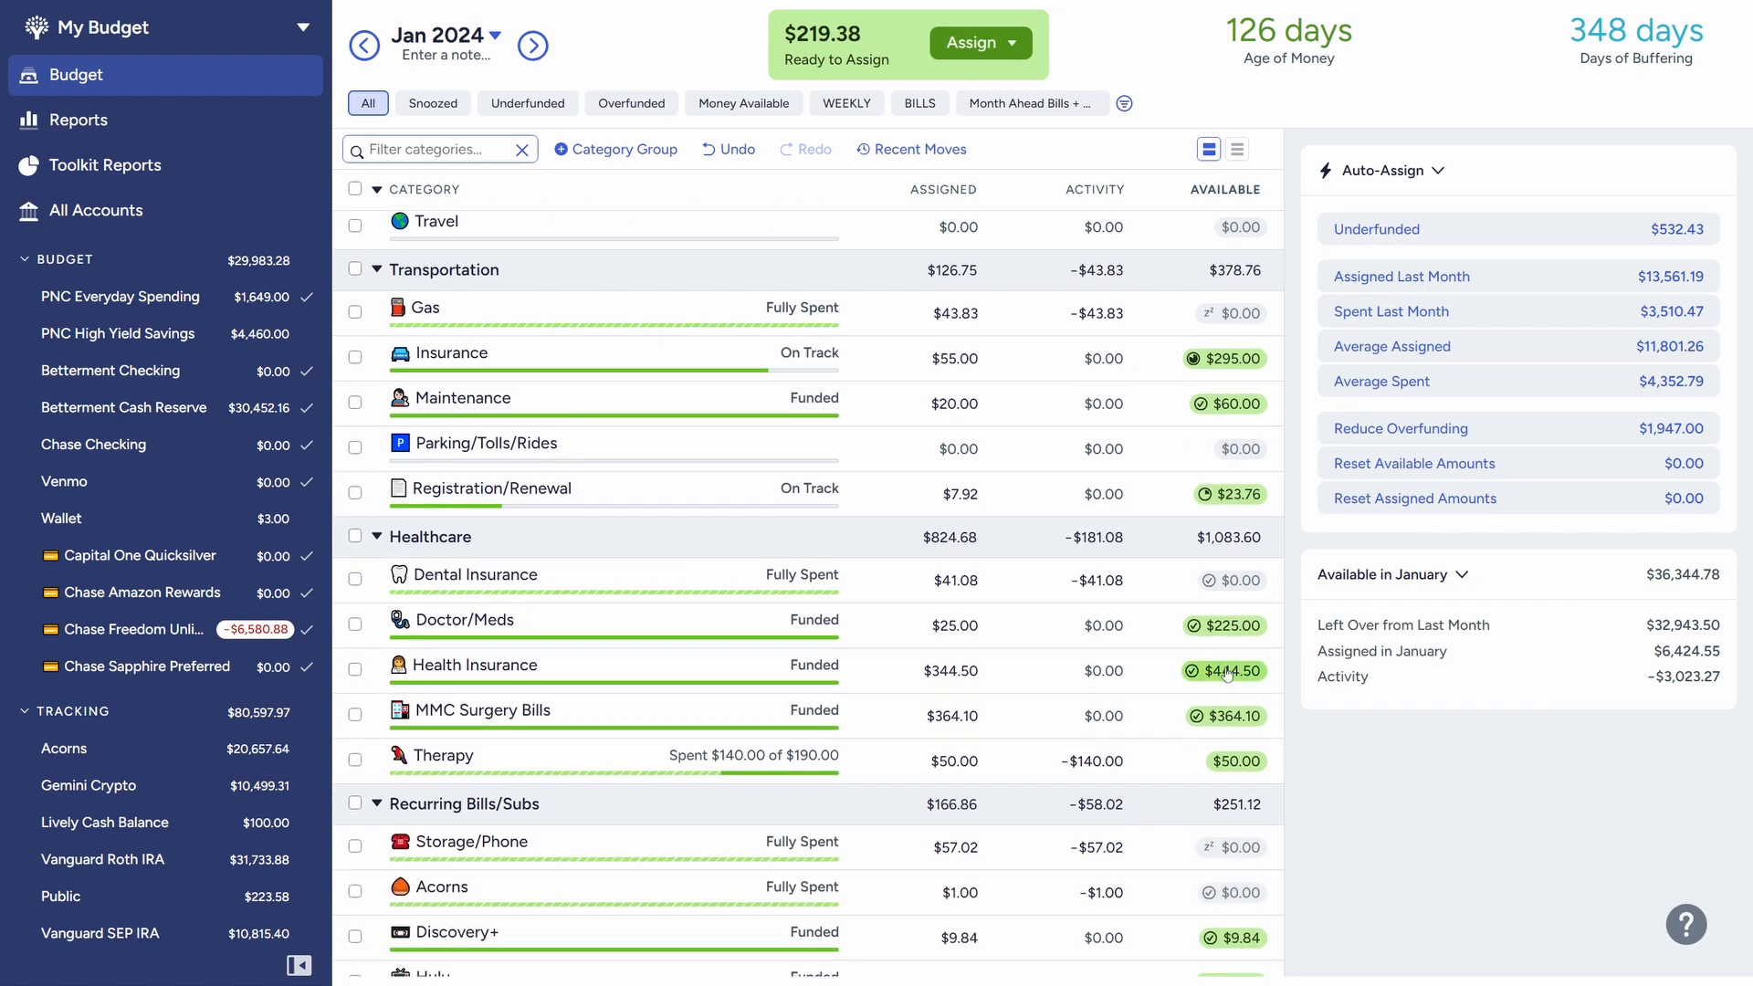
{"action": "mouse_move", "coordinate": [1224, 682]}
{"action": "left_click", "coordinate": [765, 763]}
{"action": "key", "text": "Right"}
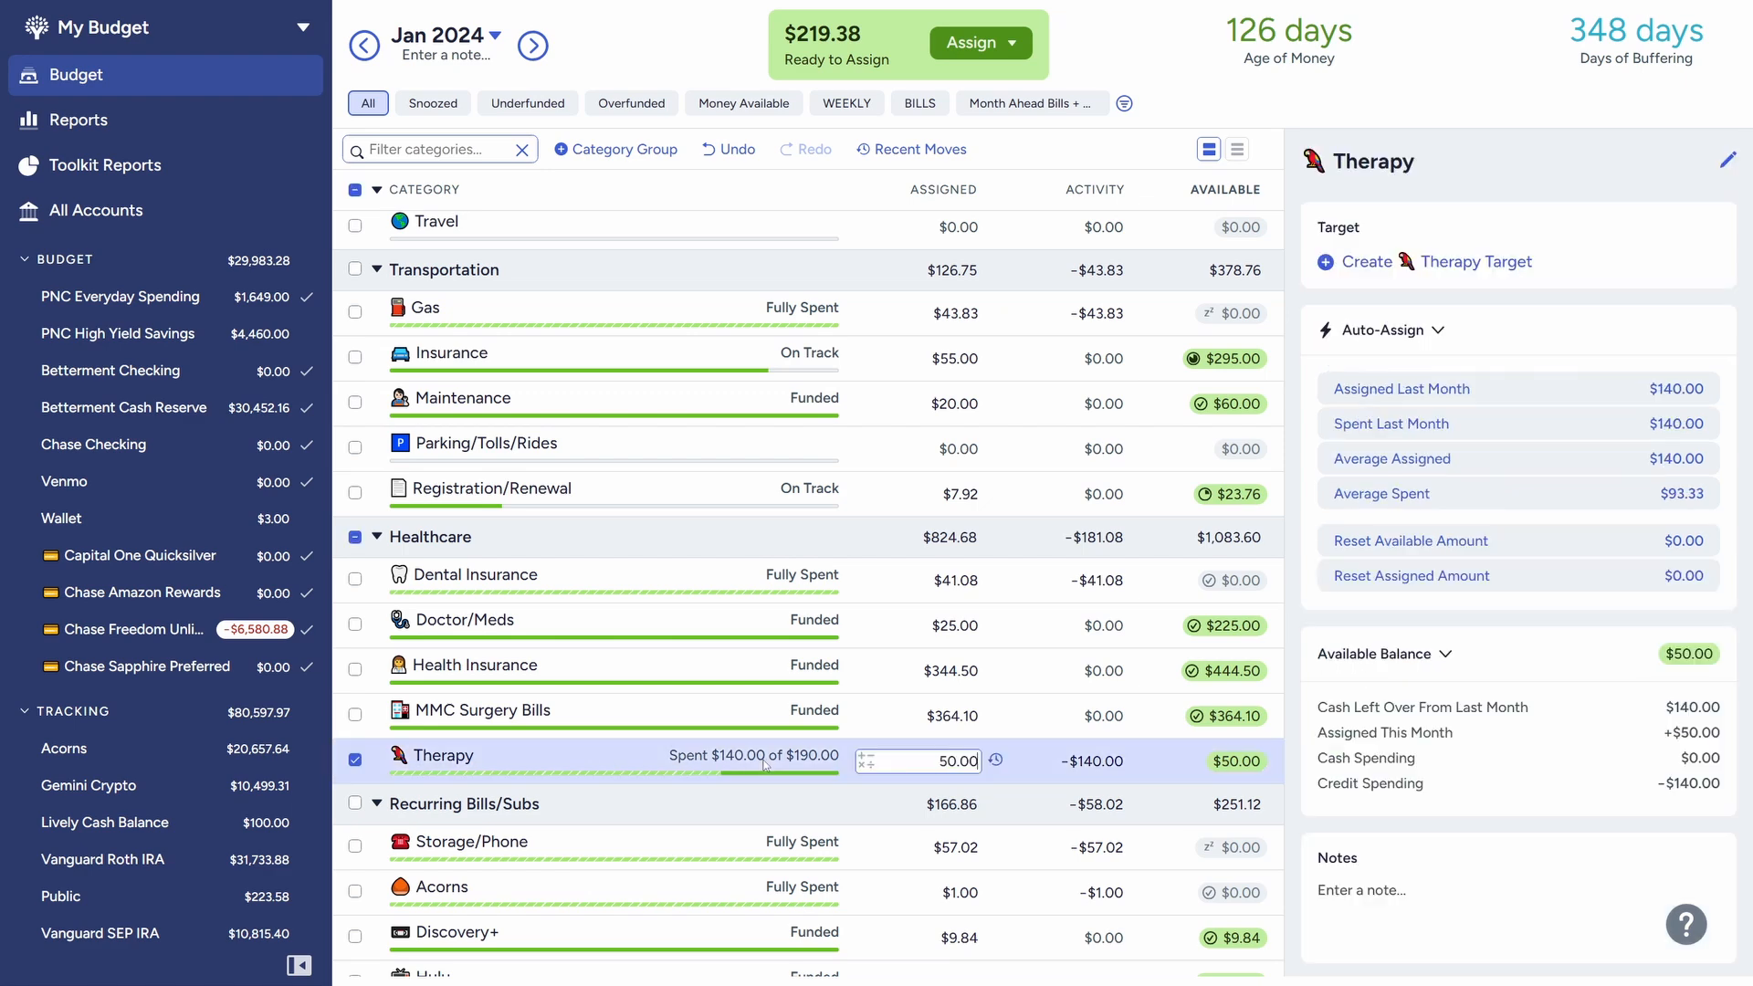
{"action": "type", "text": "+25"}
{"action": "key", "text": "Return"}
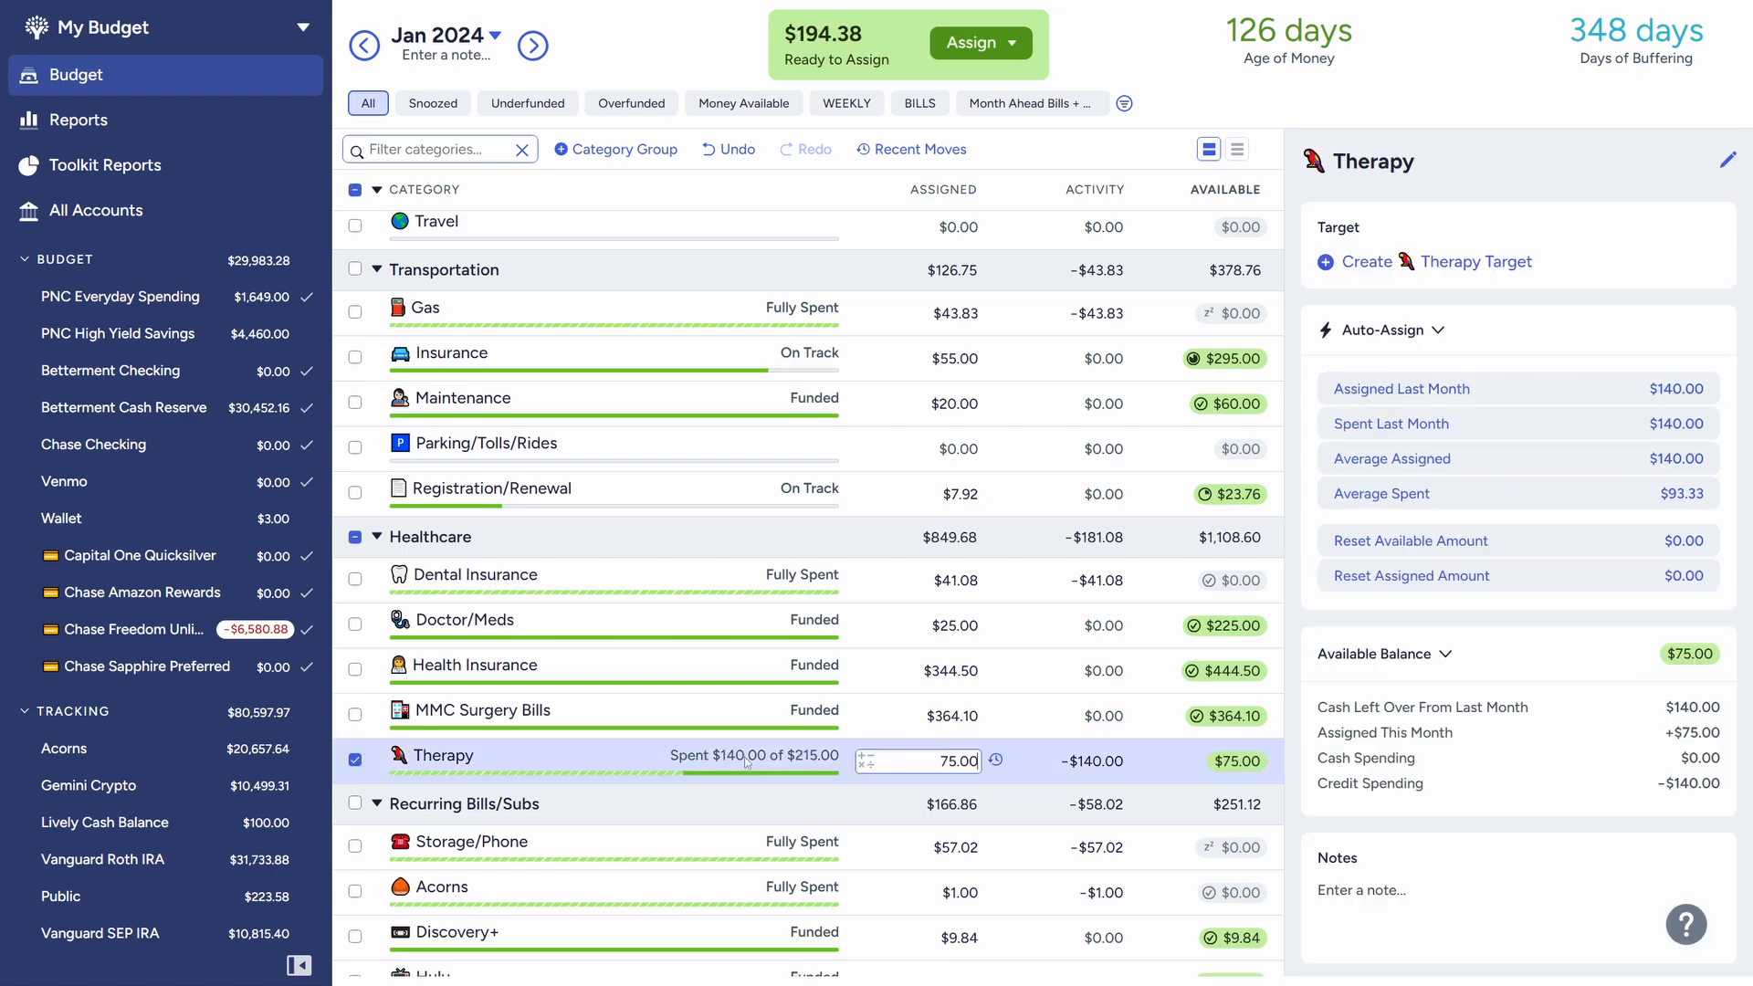
Step: Rename the "Bend 2024?" category in the Adventures group to "Bend 2024"
{"action": "key", "text": "Escape"}
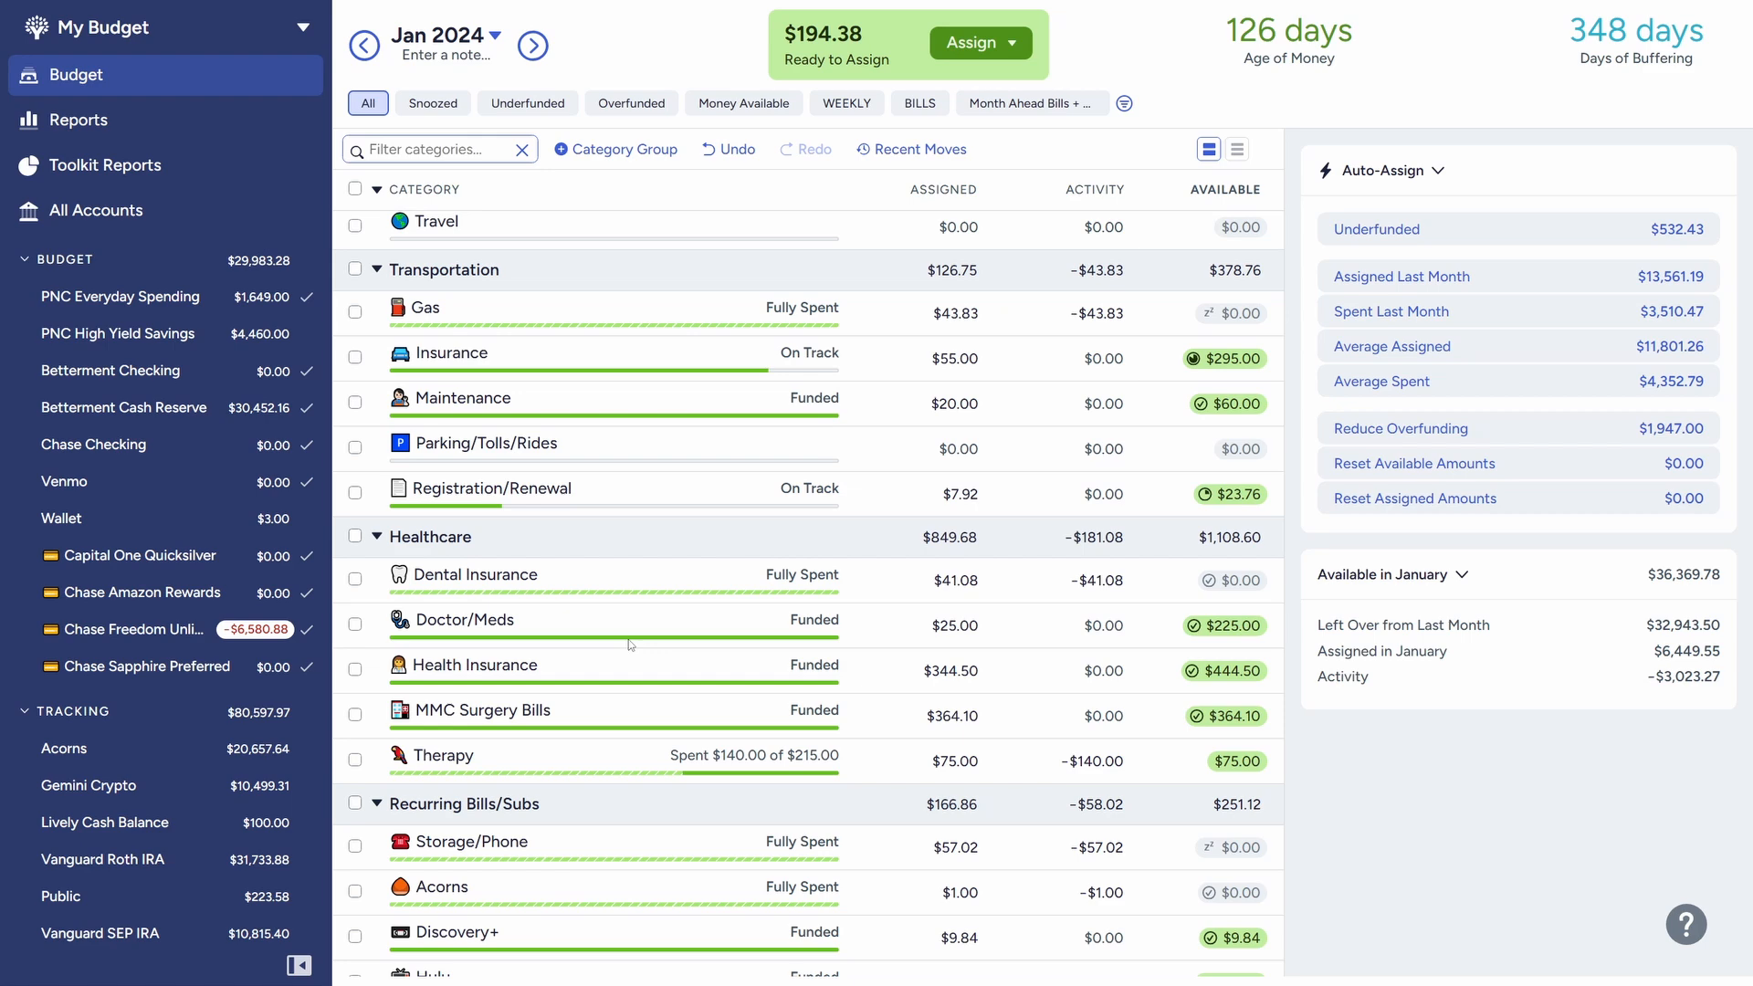
{"action": "scroll", "coordinate": [628, 639], "scroll_direction": "down", "scroll_amount": 5}
{"action": "scroll", "coordinate": [635, 642], "scroll_direction": "down", "scroll_amount": 3}
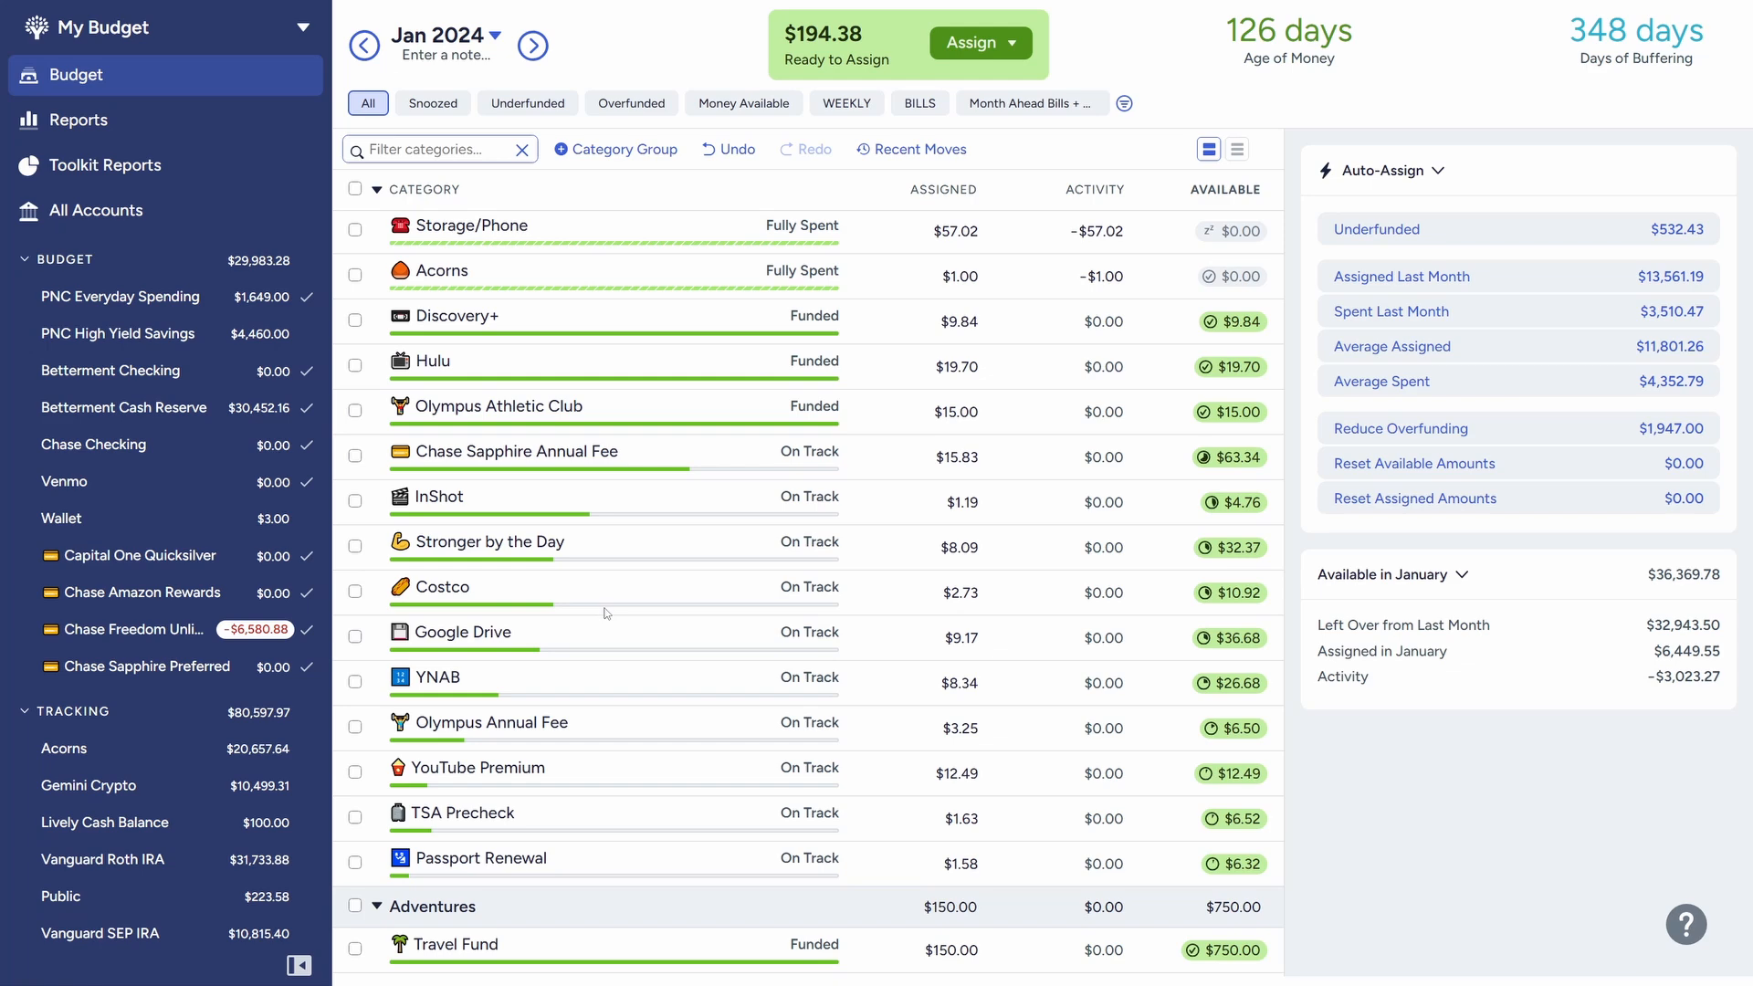
{"action": "scroll", "coordinate": [621, 606], "scroll_direction": "down", "scroll_amount": 3}
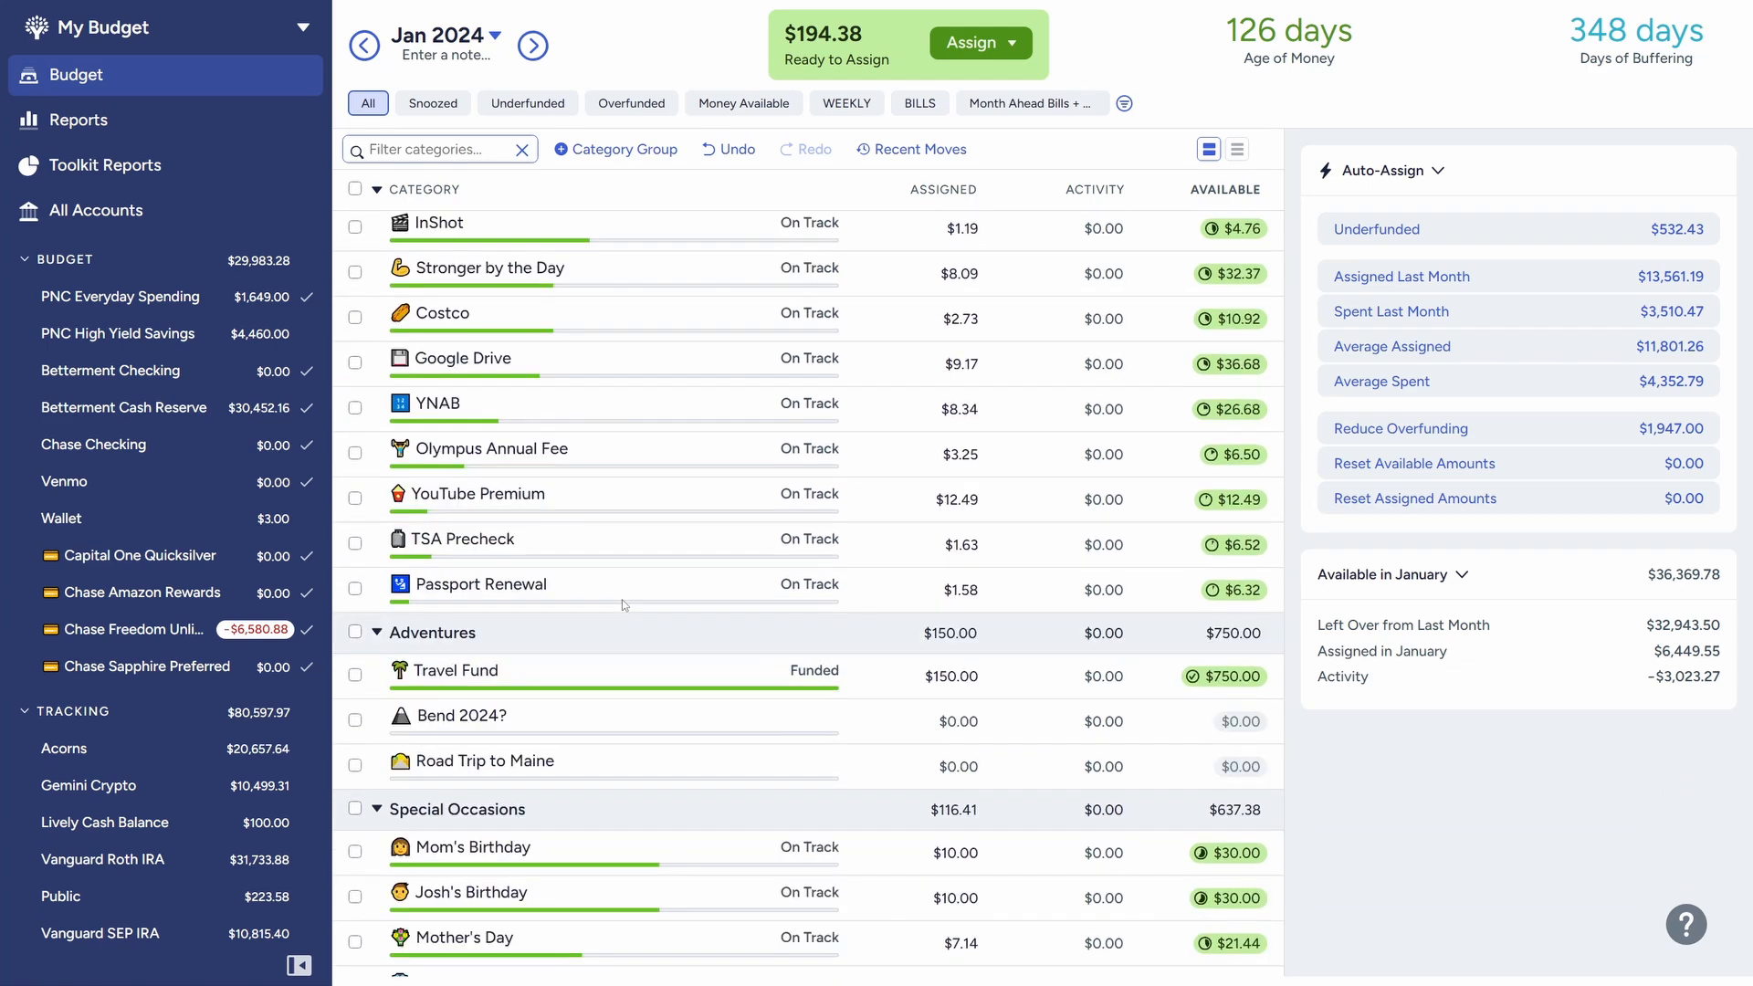
{"action": "scroll", "coordinate": [625, 603], "scroll_direction": "down", "scroll_amount": 3}
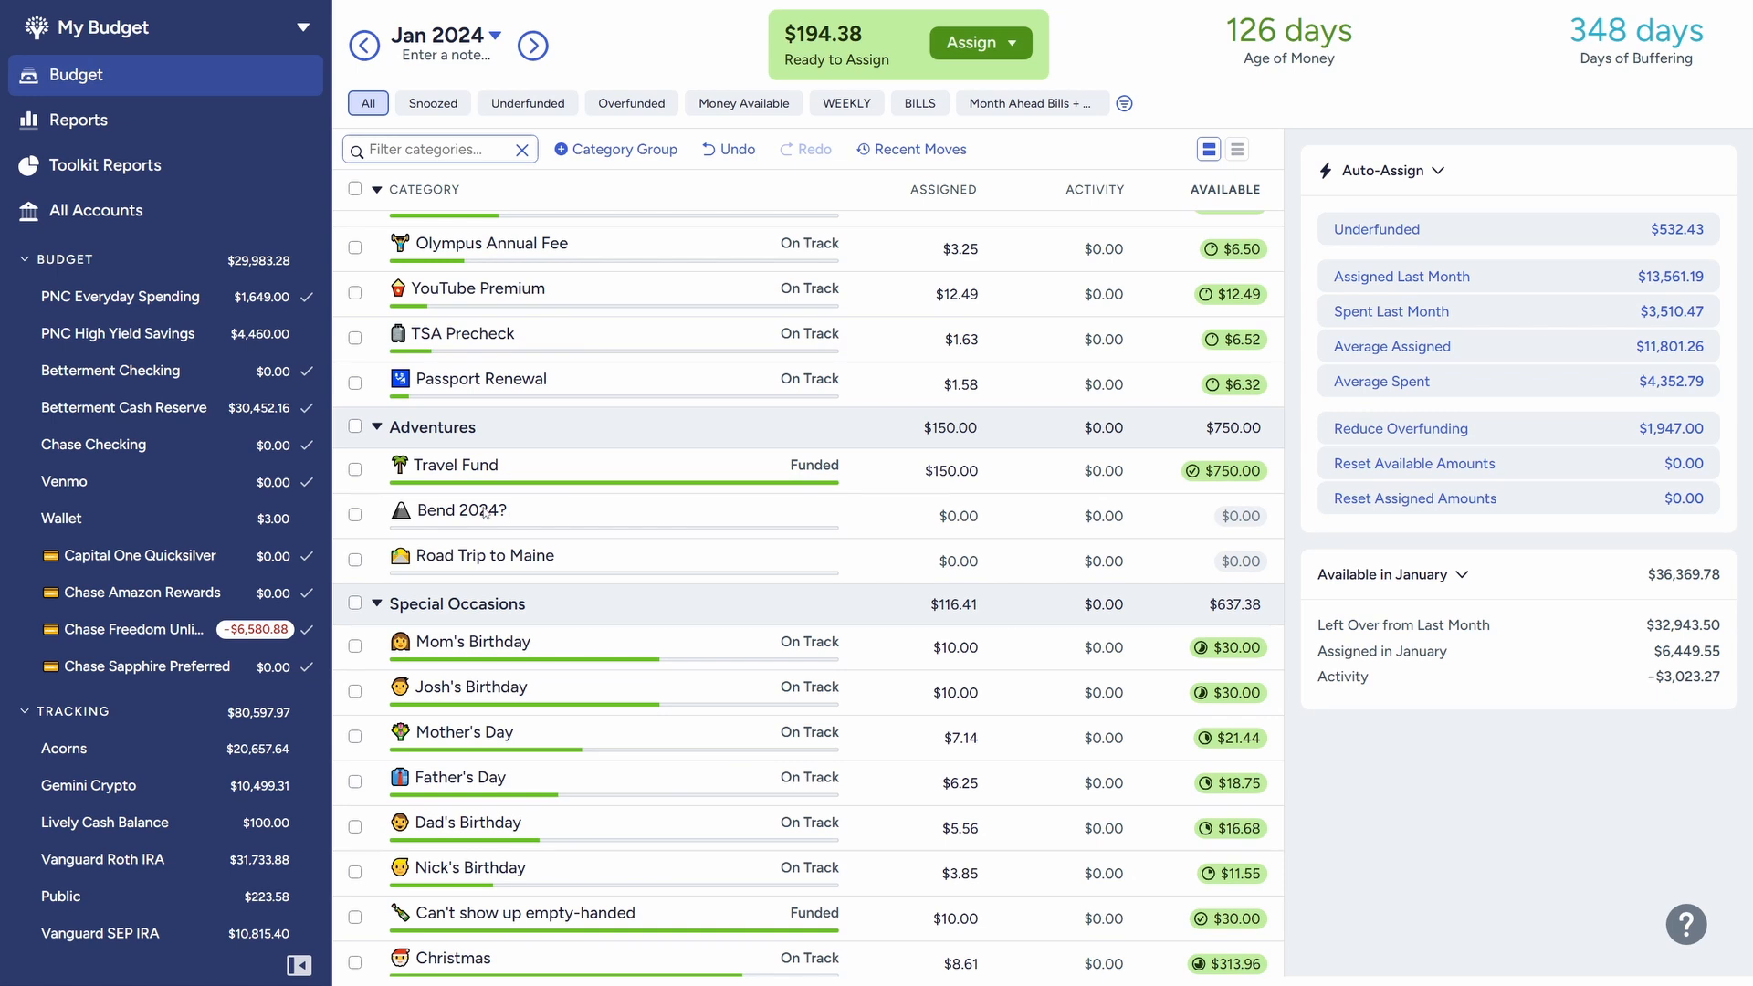
{"action": "left_click", "coordinate": [551, 522]}
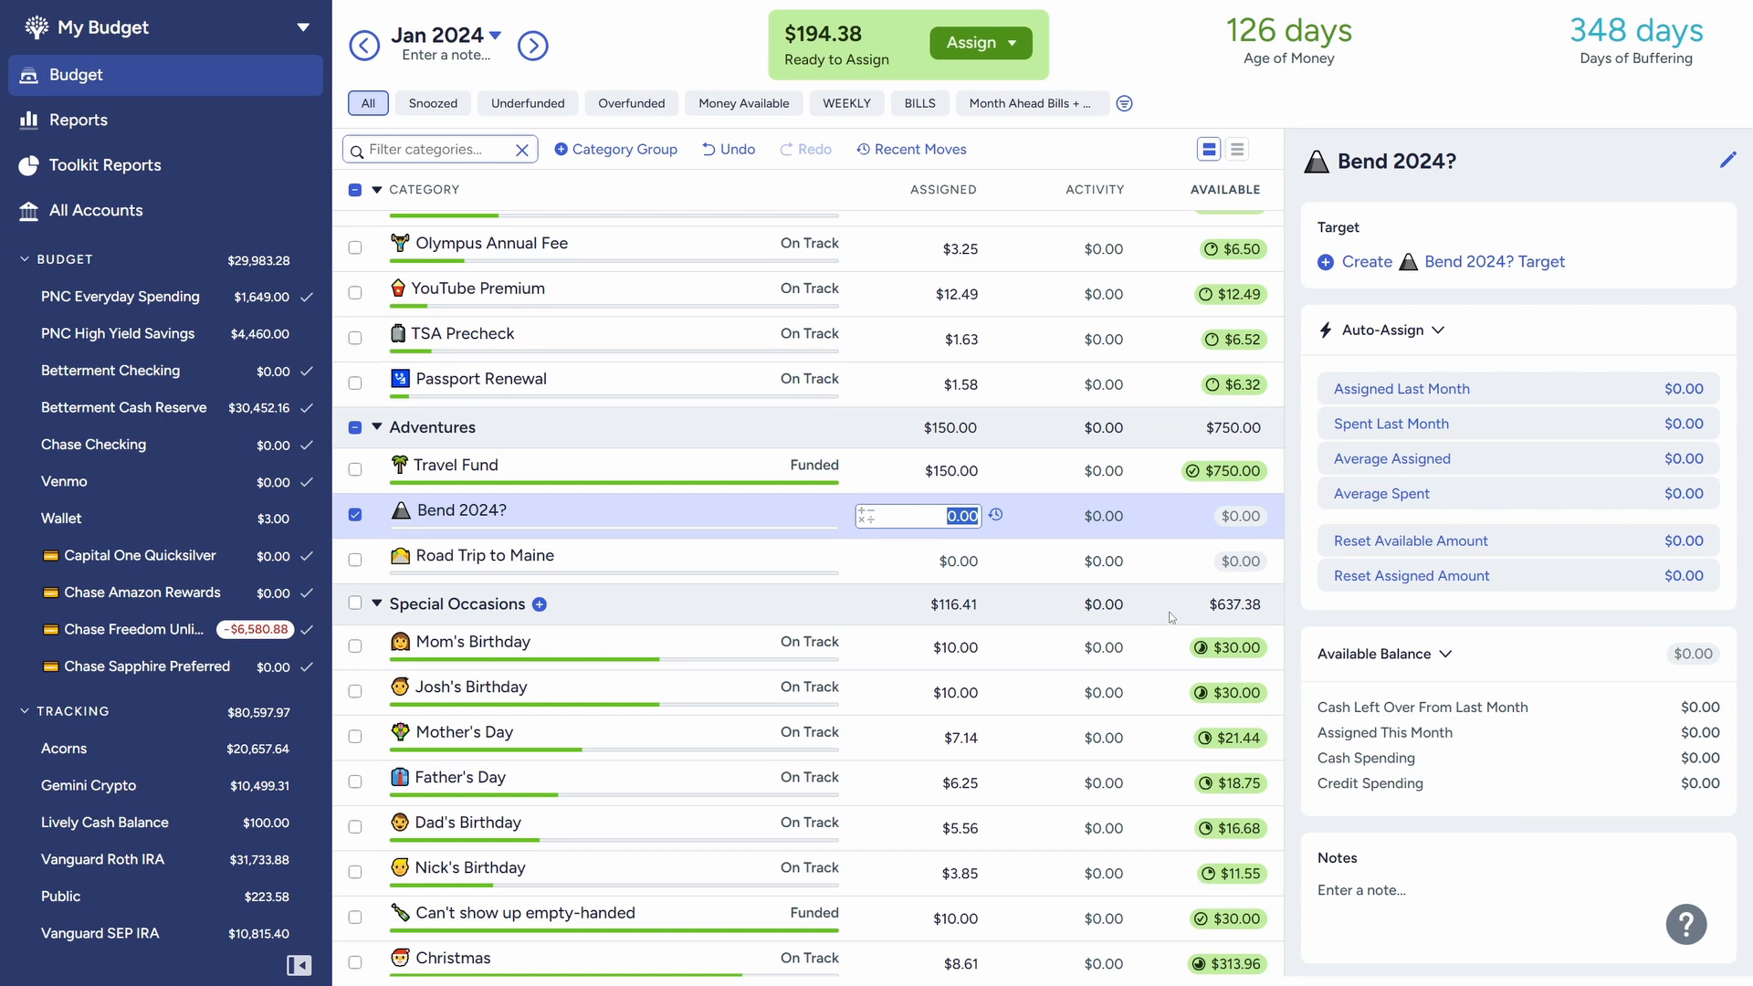
{"action": "left_click", "coordinate": [1724, 163]}
{"action": "key", "text": "BackSpace"}
{"action": "left_click", "coordinate": [1696, 274]}
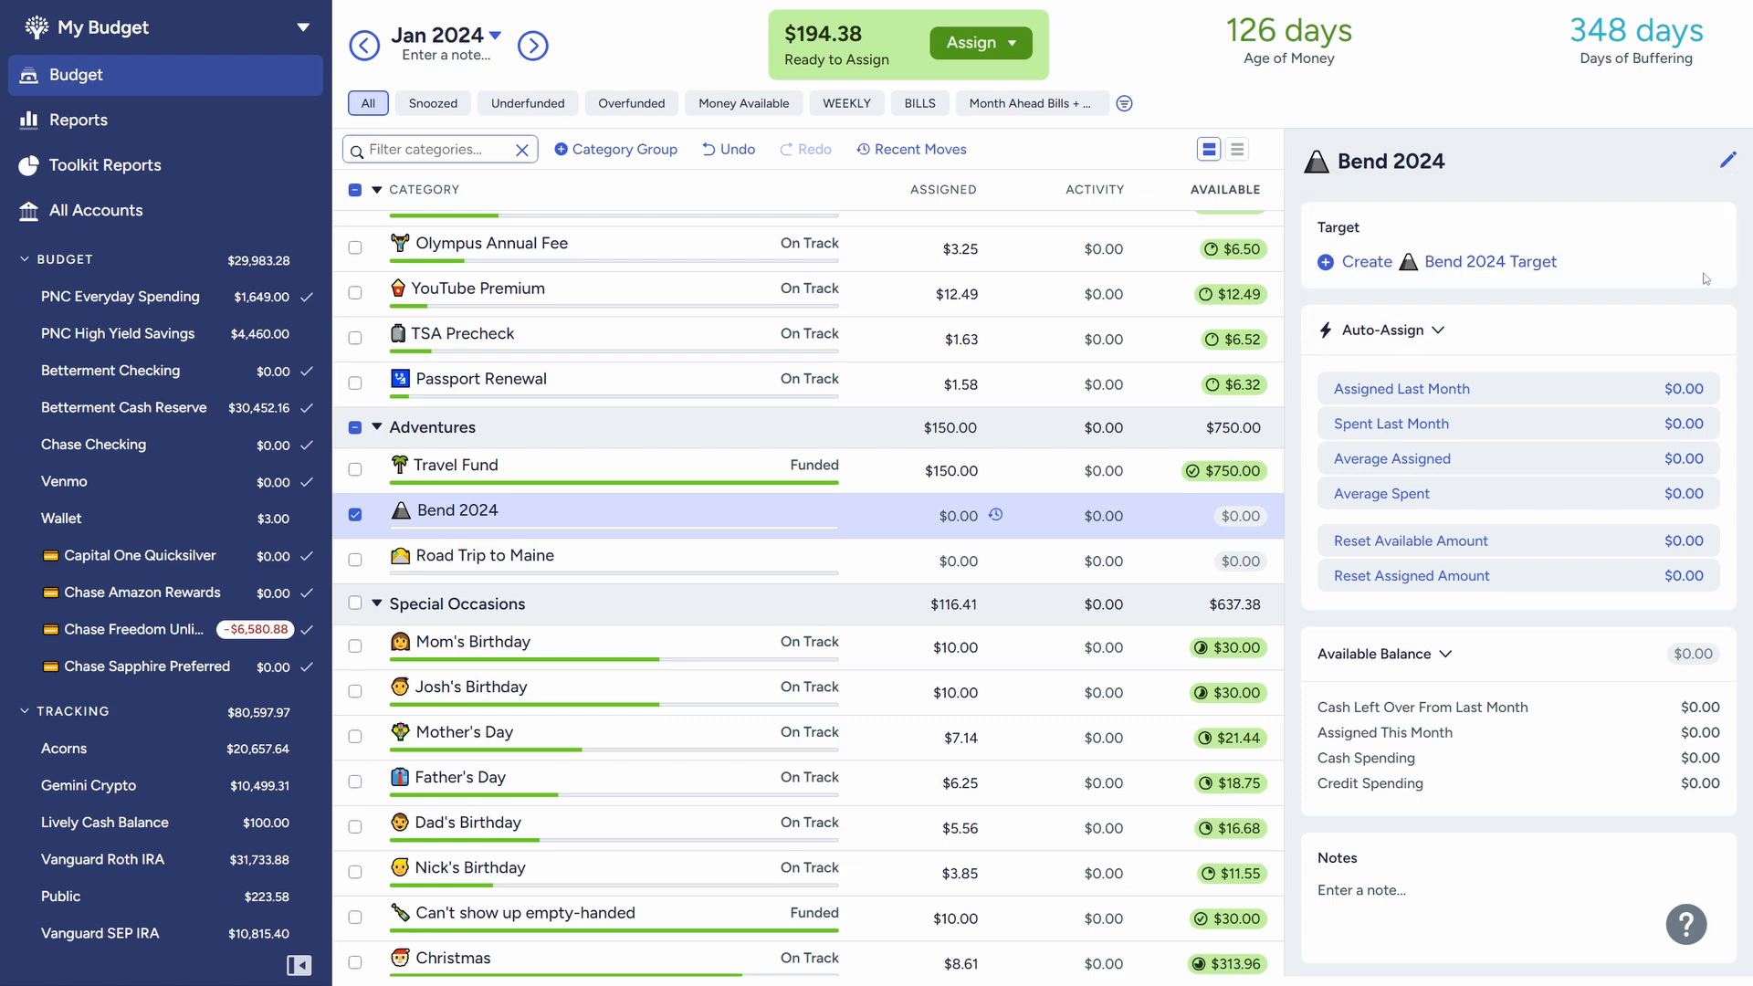
Step: Create a Monthly Savings Builder target of $100 for the Bend 2024 category
{"action": "left_click", "coordinate": [1522, 272]}
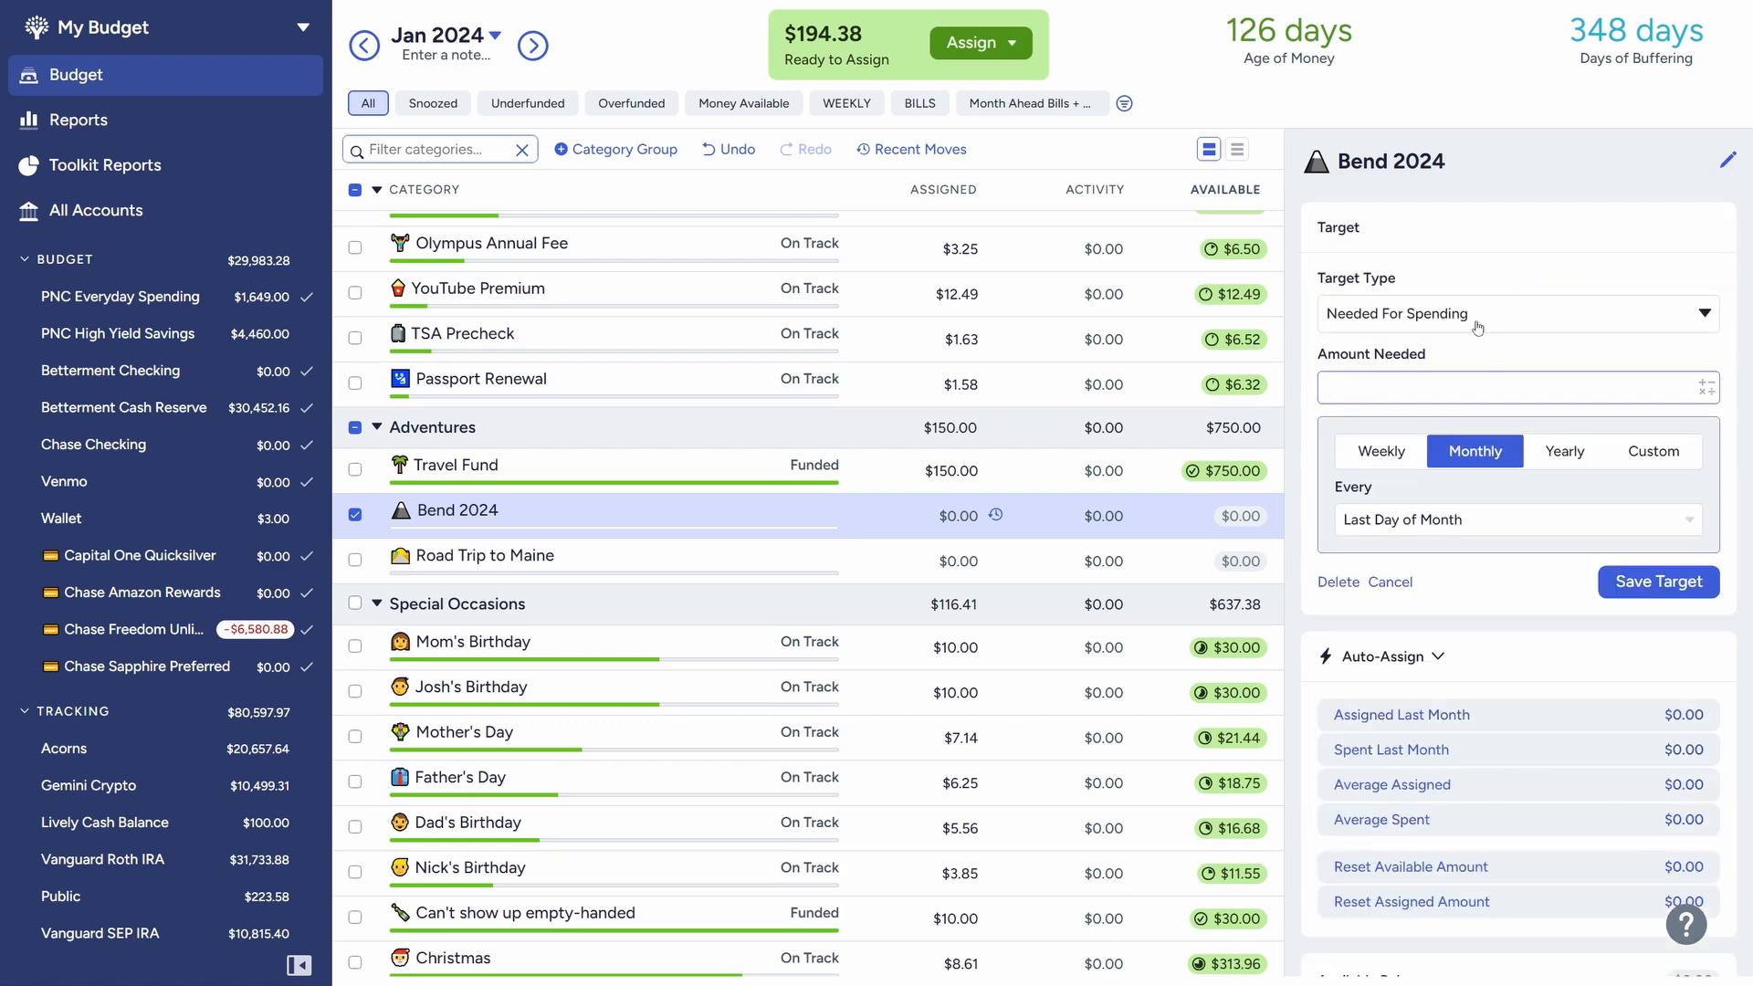
{"action": "left_click", "coordinate": [1477, 320]}
{"action": "left_click", "coordinate": [1437, 496]}
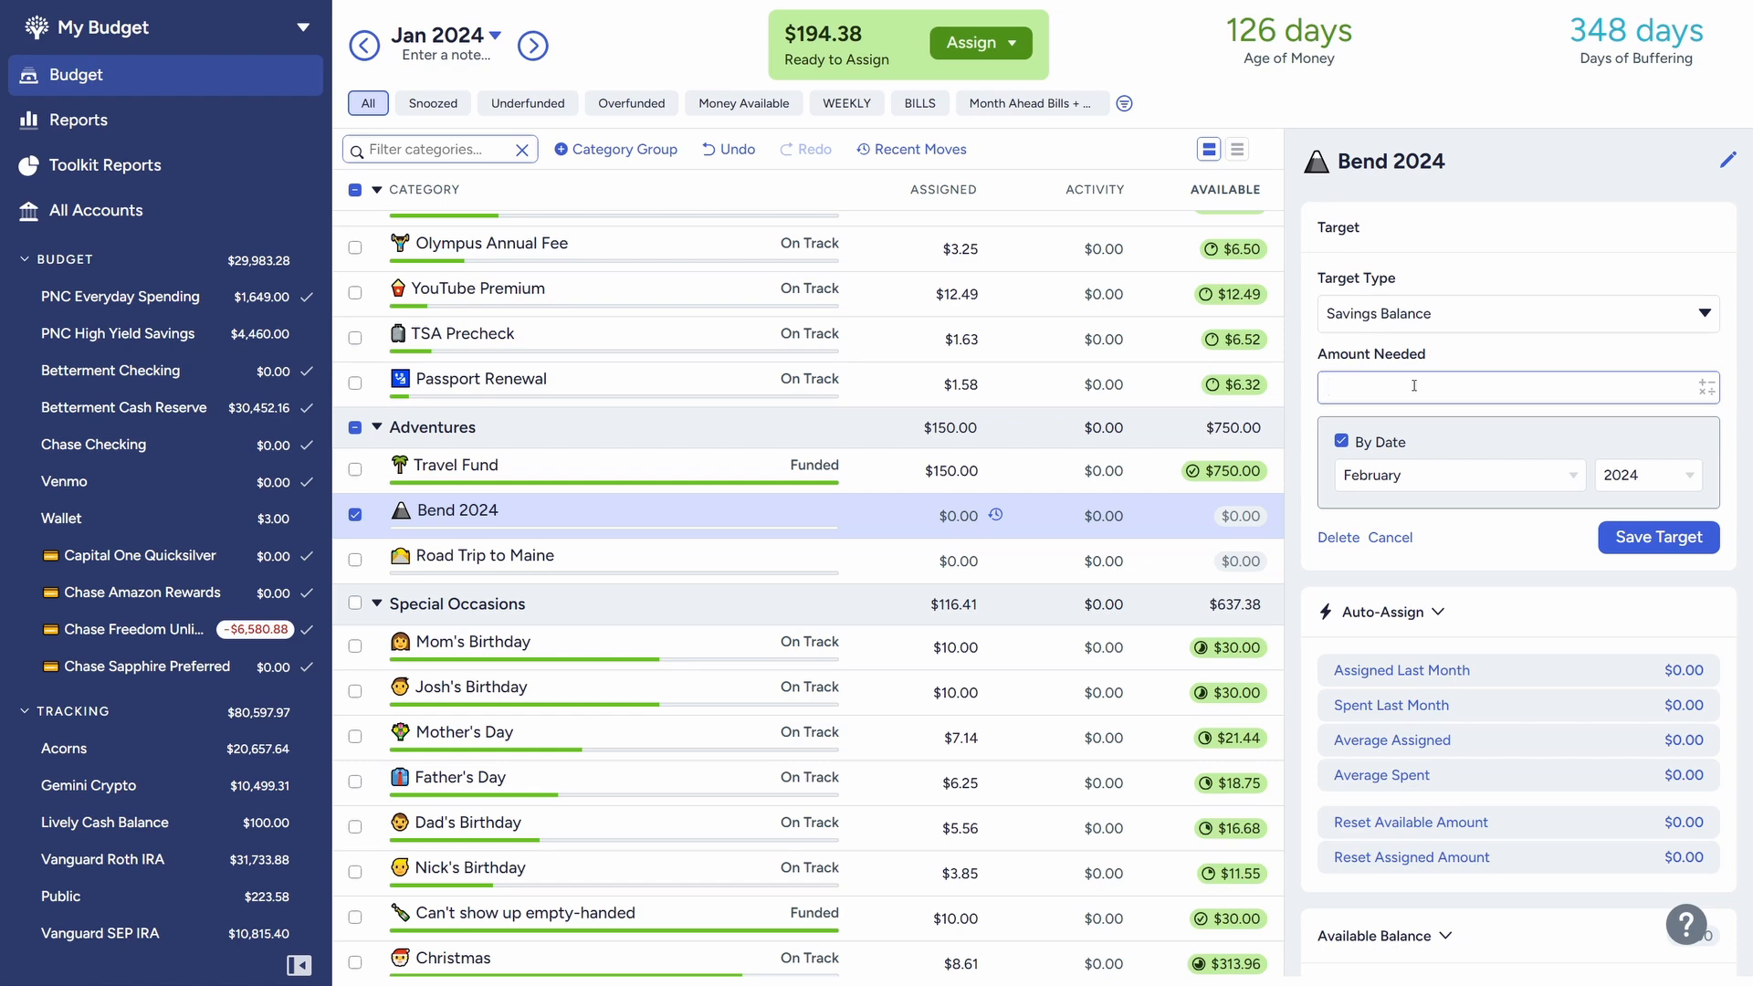
{"action": "left_click", "coordinate": [1429, 324]}
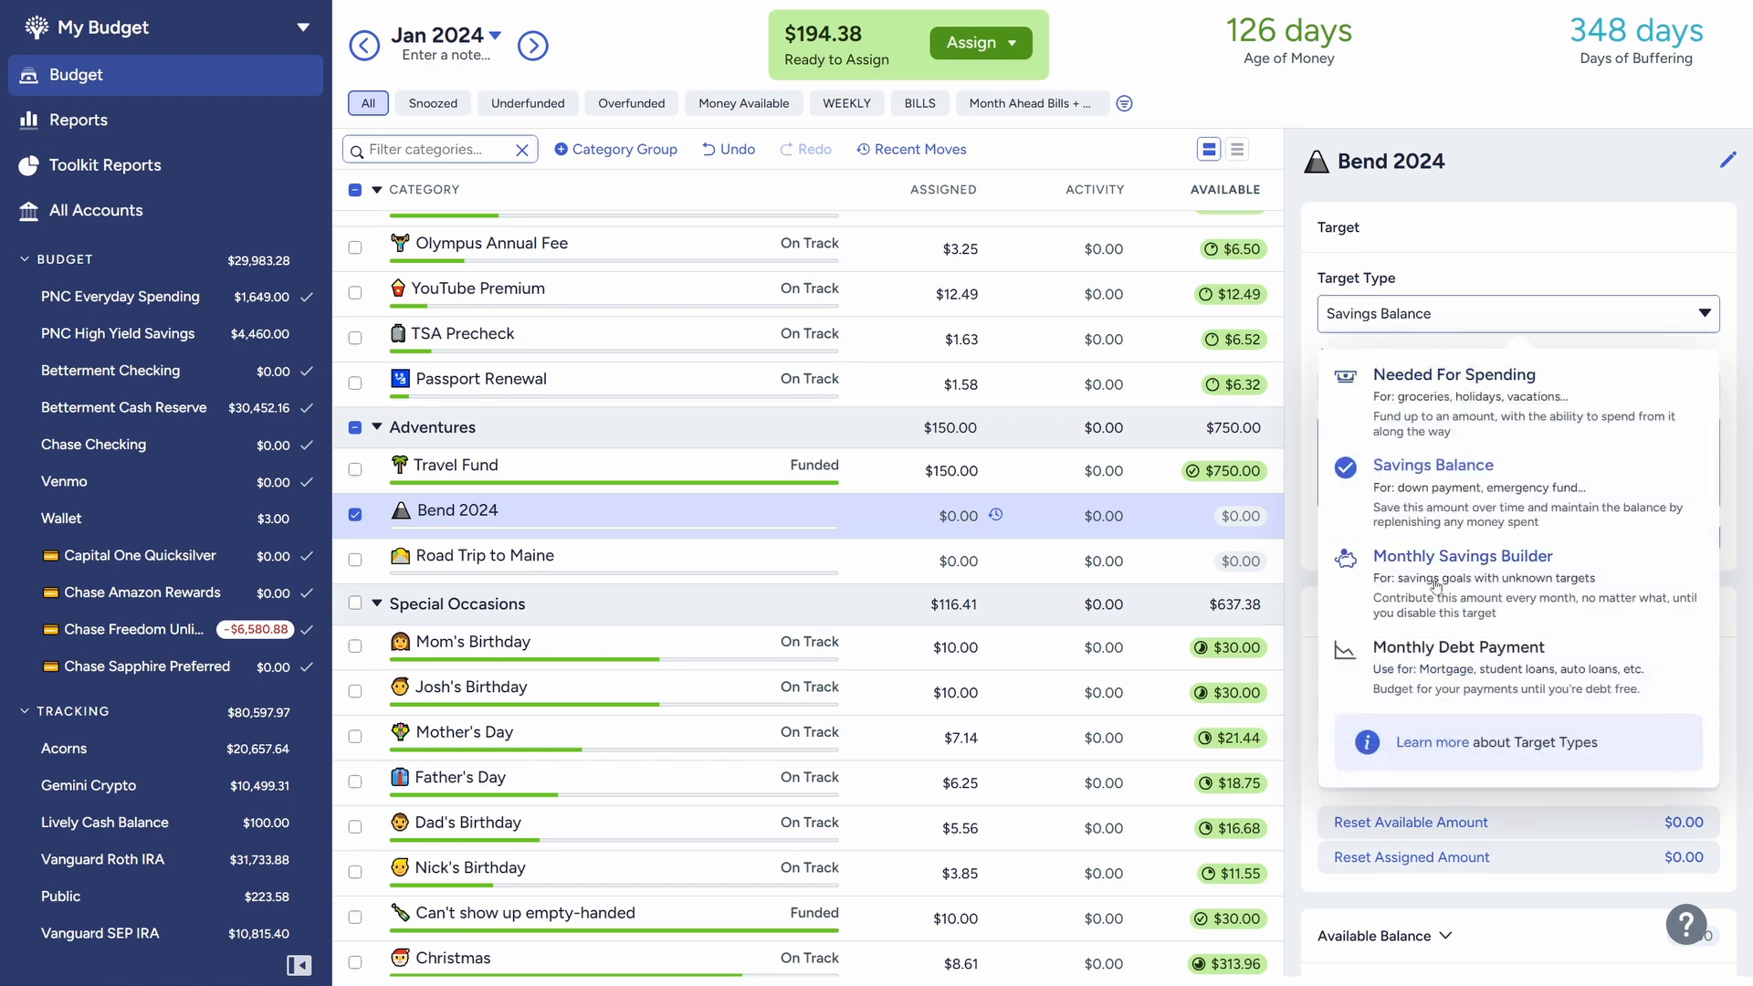
{"action": "key", "text": "Down"}
{"action": "key", "text": "Return"}
{"action": "left_click", "coordinate": [1409, 380]}
{"action": "type", "text": "100"}
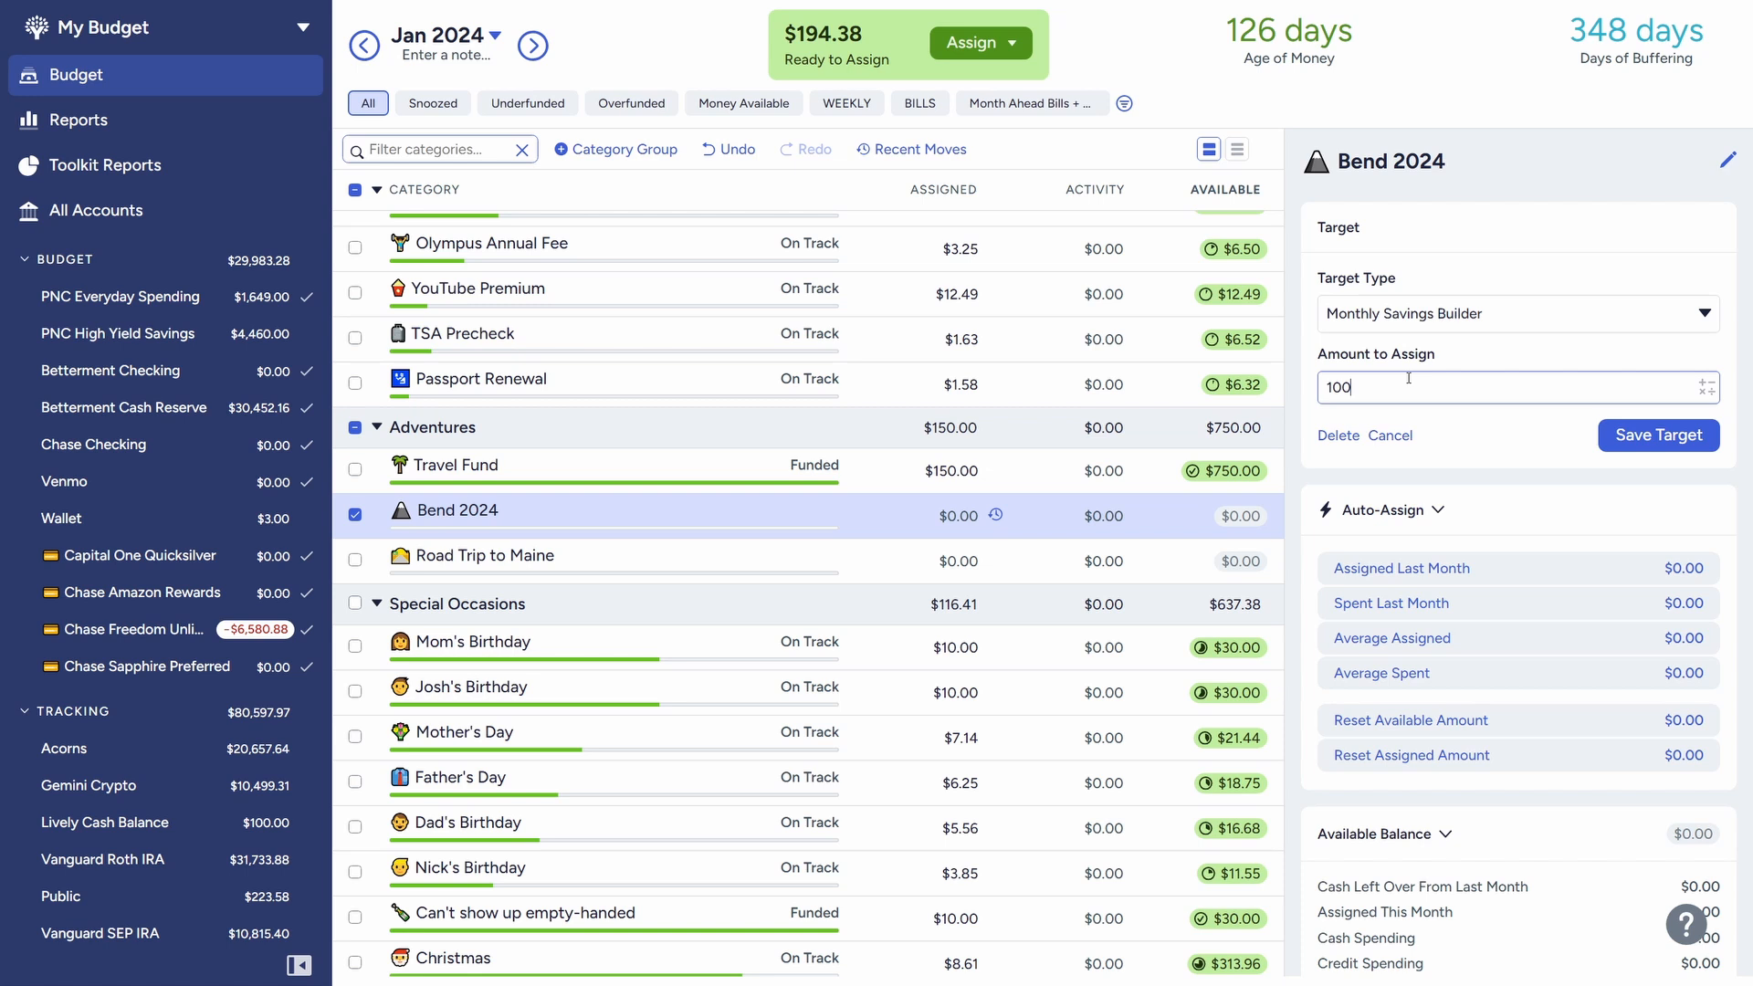
{"action": "left_click", "coordinate": [1639, 442]}
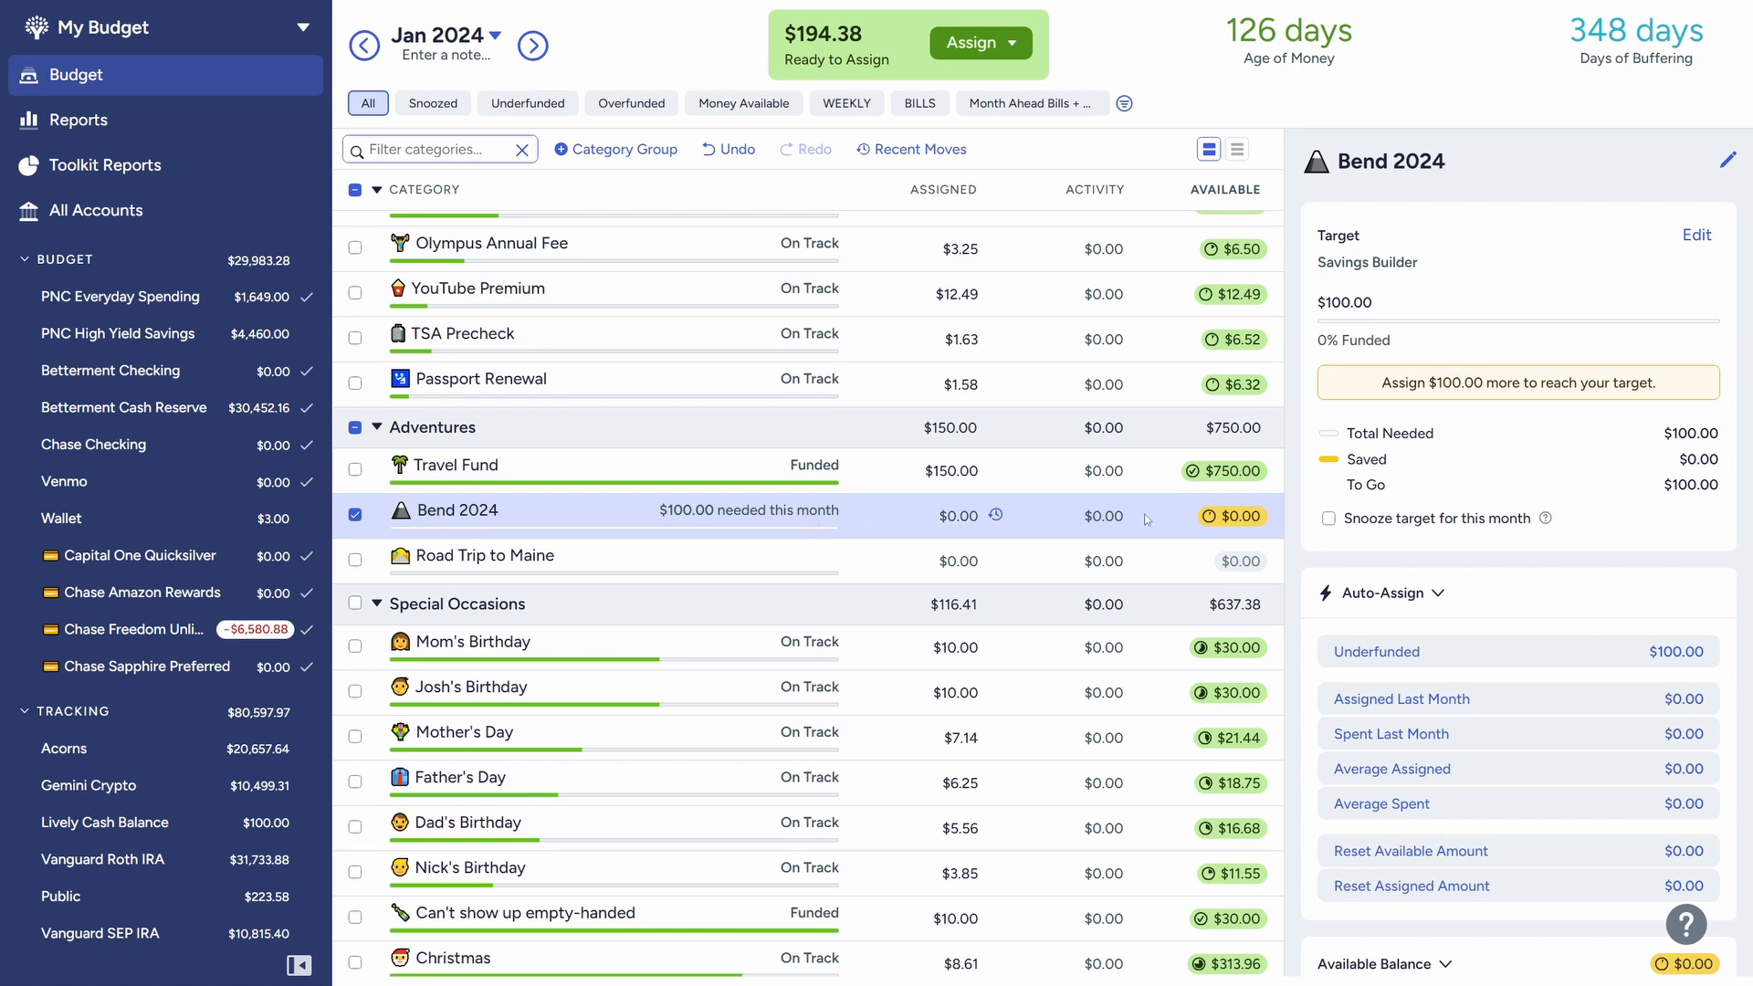
{"action": "left_click", "coordinate": [355, 516]}
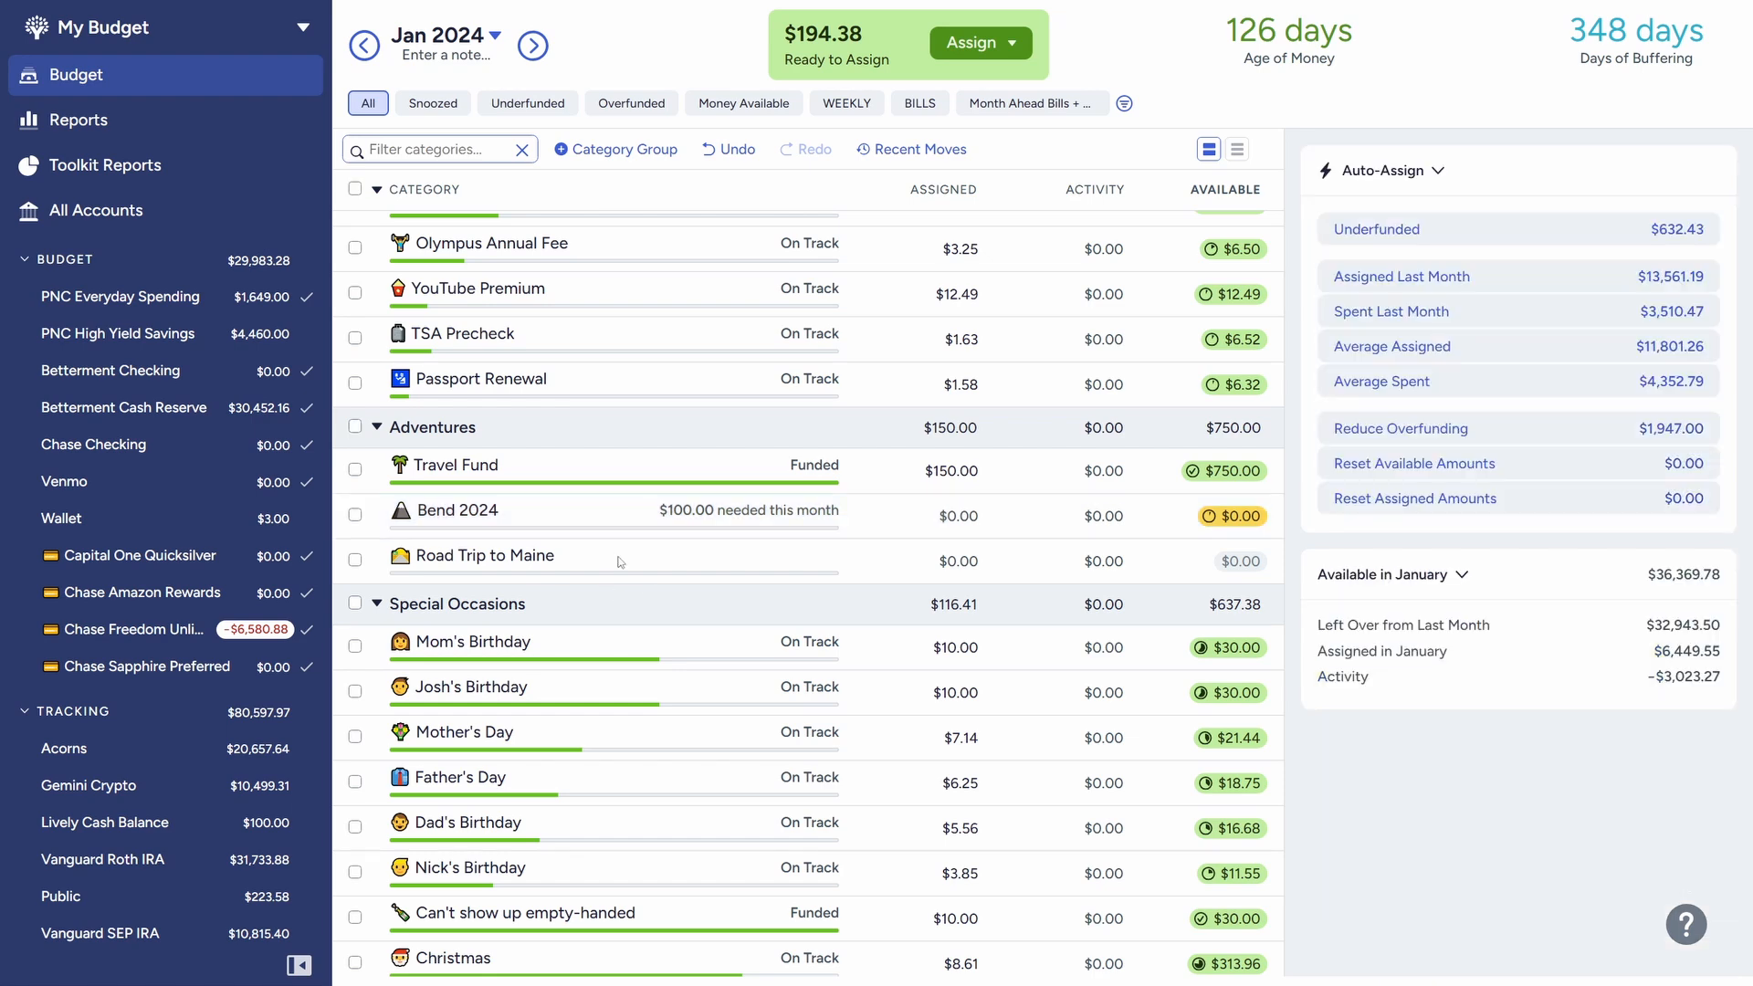
Step: Auto-assign the underfunded amounts to all underfunded Banana Stand categories from Anti-Social Social Club to Uff da!, leaving out Car Replacement
{"action": "scroll", "coordinate": [626, 546], "scroll_direction": "down", "scroll_amount": 3}
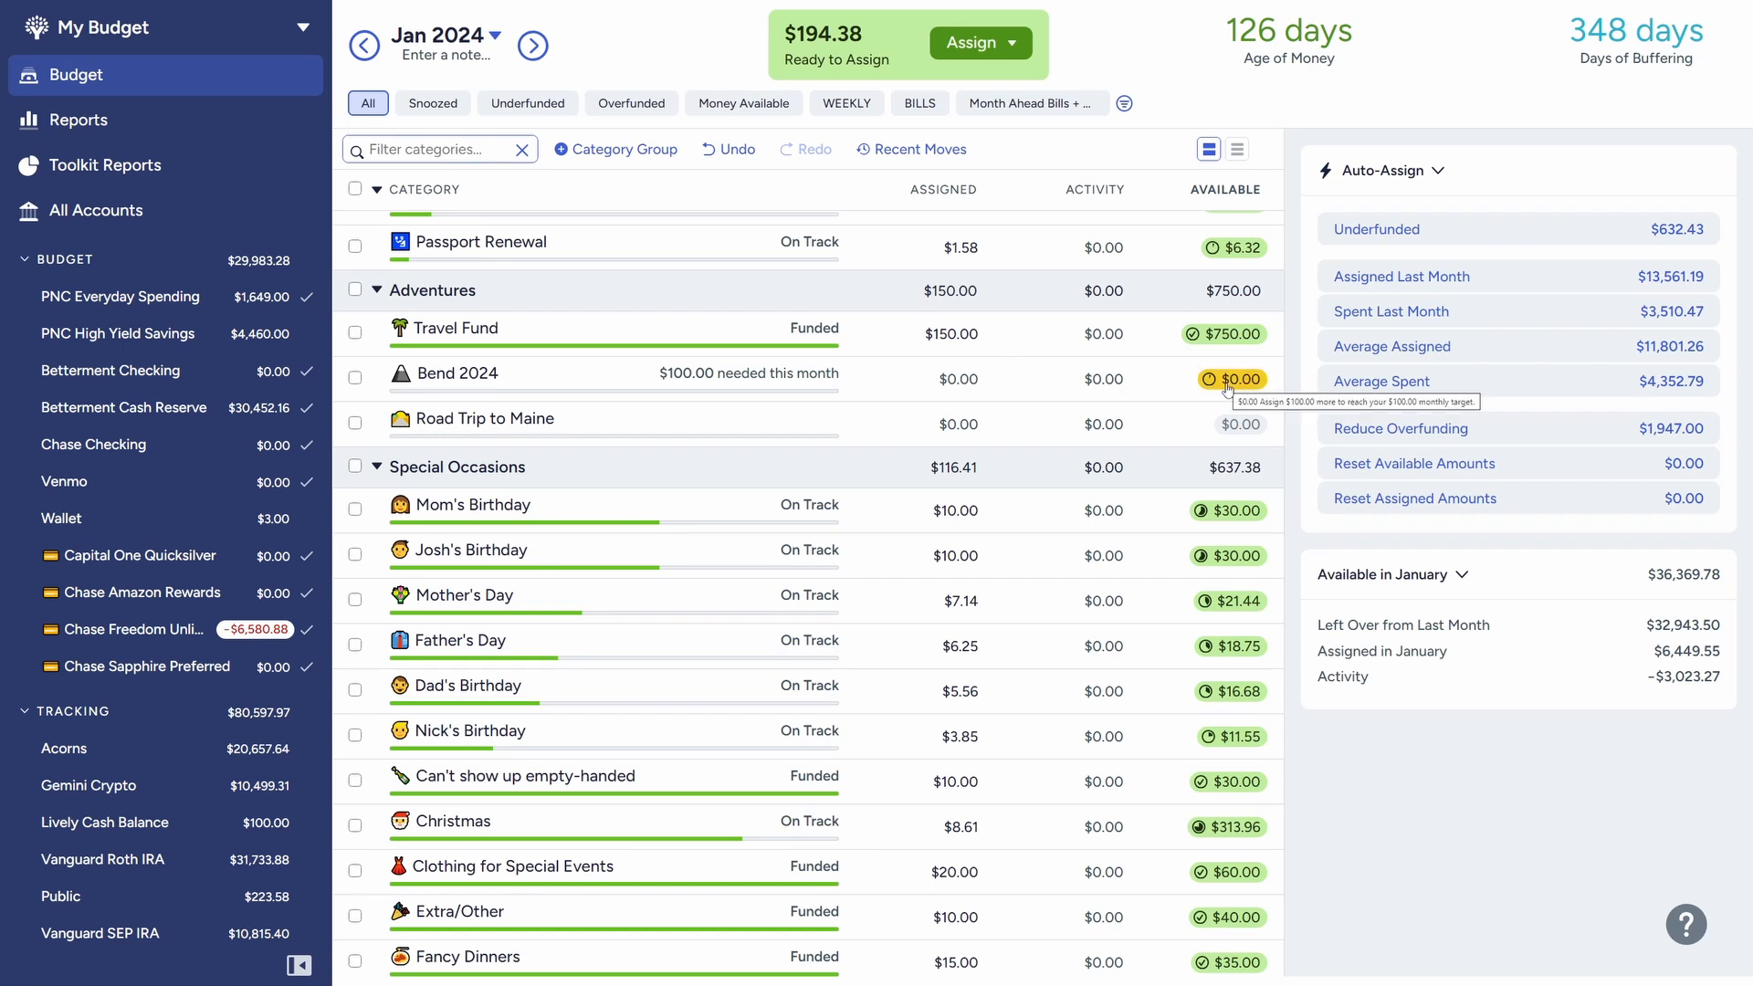
{"action": "mouse_move", "coordinate": [1240, 391]}
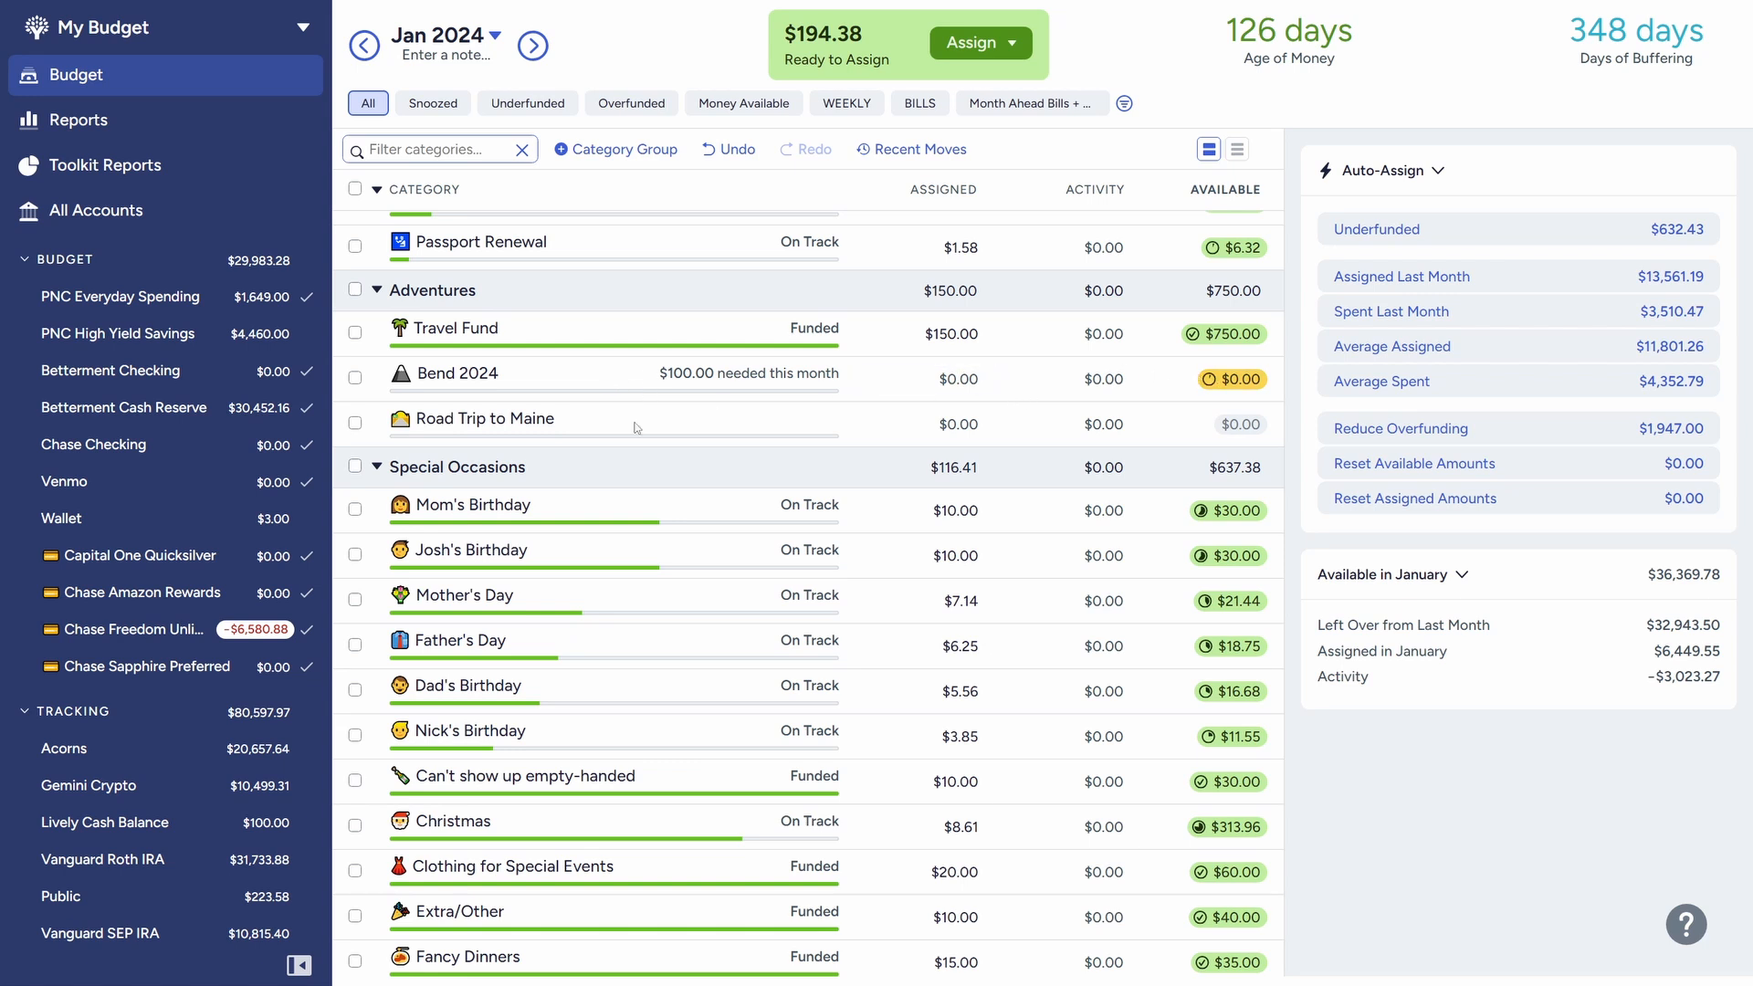
{"action": "scroll", "coordinate": [703, 508], "scroll_direction": "down", "scroll_amount": 1}
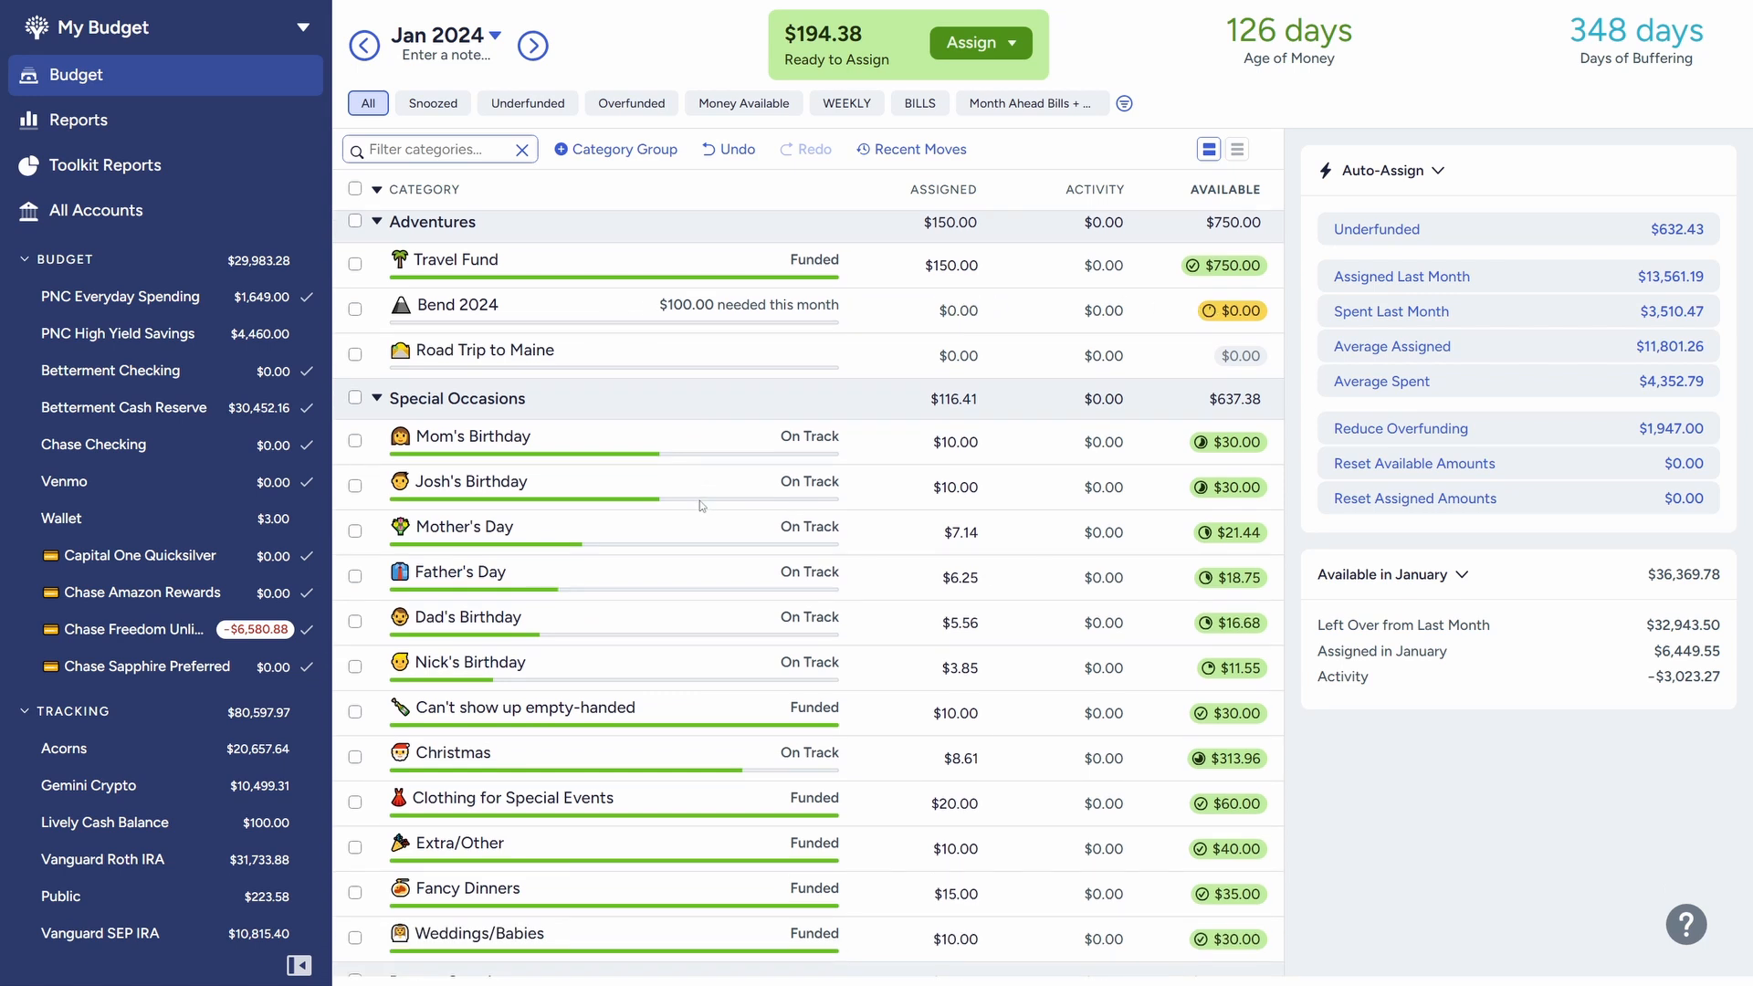
{"action": "scroll", "coordinate": [702, 505], "scroll_direction": "down", "scroll_amount": 3}
{"action": "scroll", "coordinate": [701, 503], "scroll_direction": "up", "scroll_amount": 2}
{"action": "scroll", "coordinate": [547, 466], "scroll_direction": "down", "scroll_amount": 6}
{"action": "scroll", "coordinate": [550, 469], "scroll_direction": "down", "scroll_amount": 1}
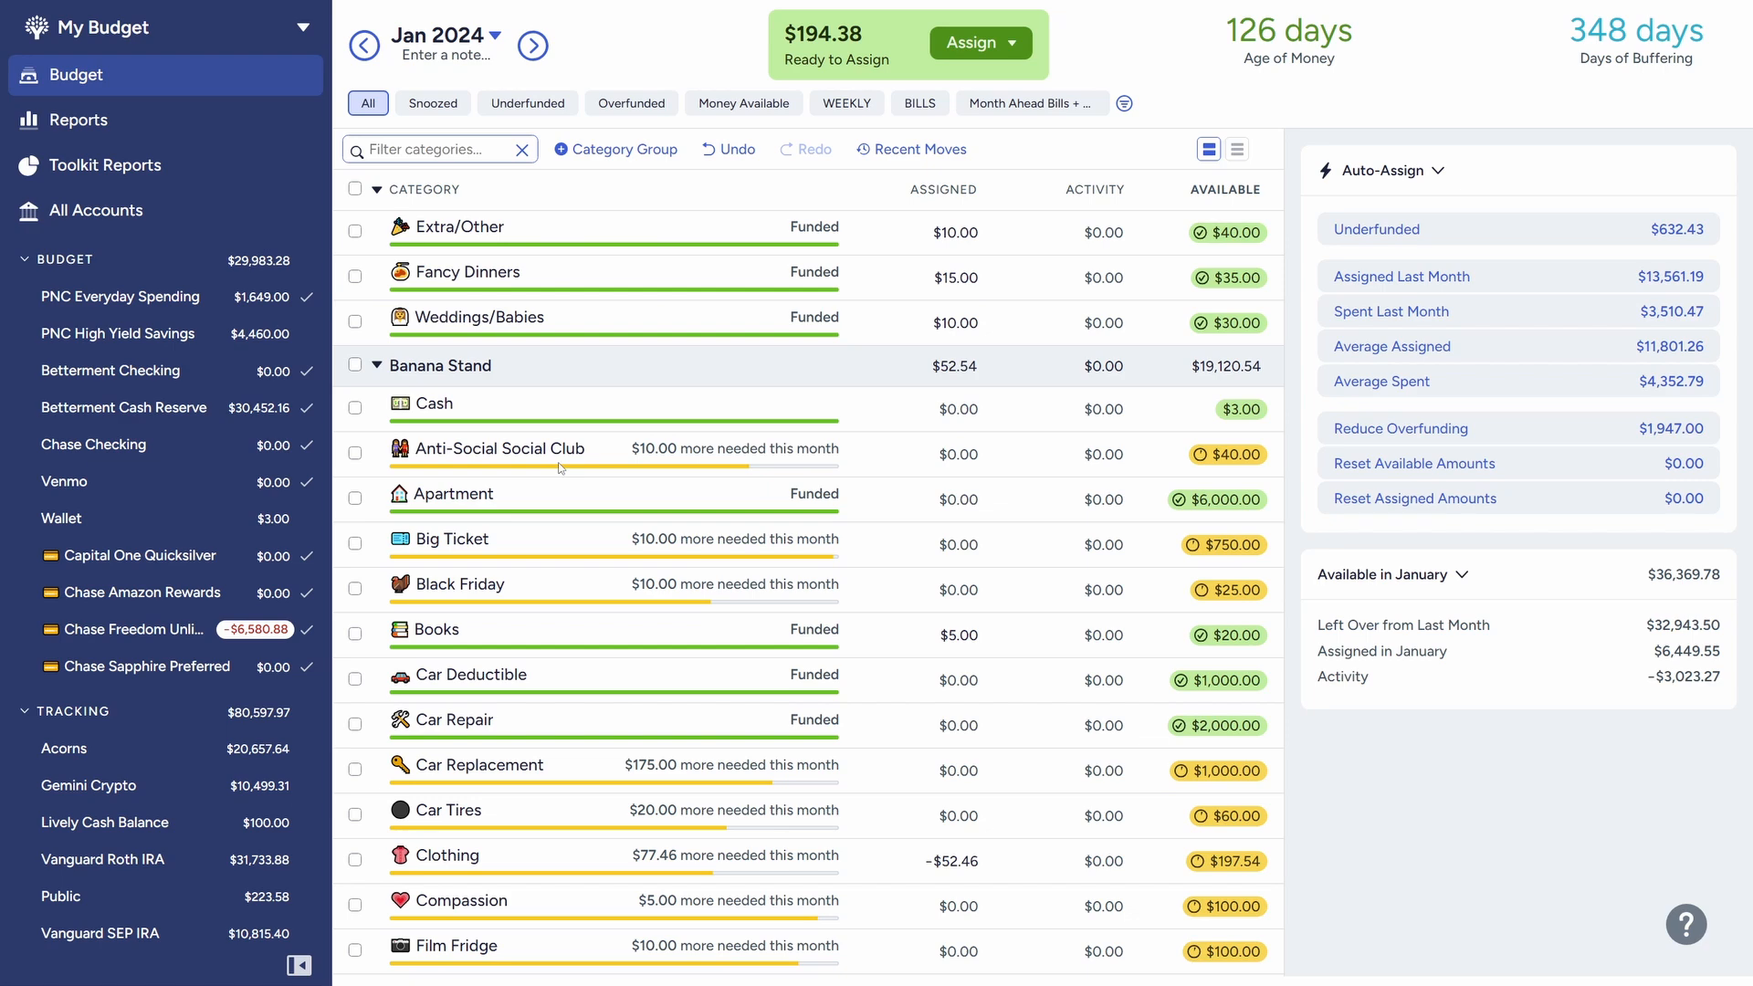
{"action": "scroll", "coordinate": [559, 467], "scroll_direction": "down", "scroll_amount": 3}
{"action": "scroll", "coordinate": [553, 460], "scroll_direction": "up", "scroll_amount": 2}
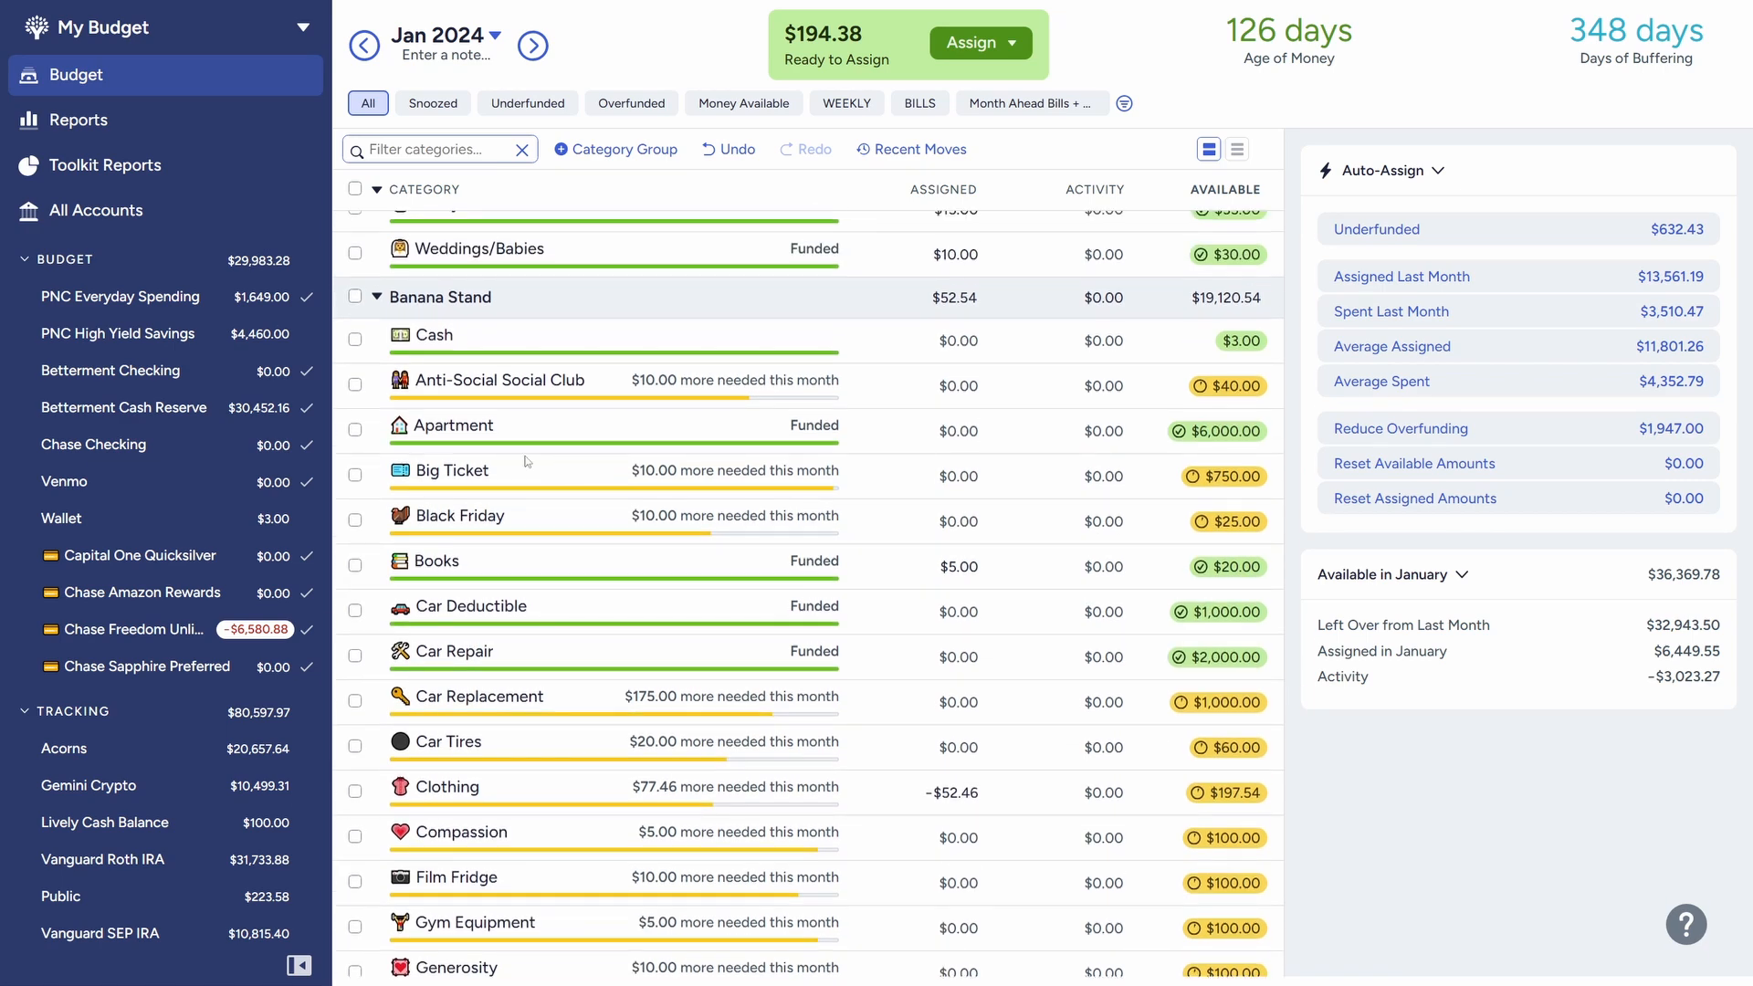
{"action": "left_click", "coordinate": [355, 384]}
{"action": "left_click", "coordinate": [355, 475]}
{"action": "left_click", "coordinate": [355, 521]}
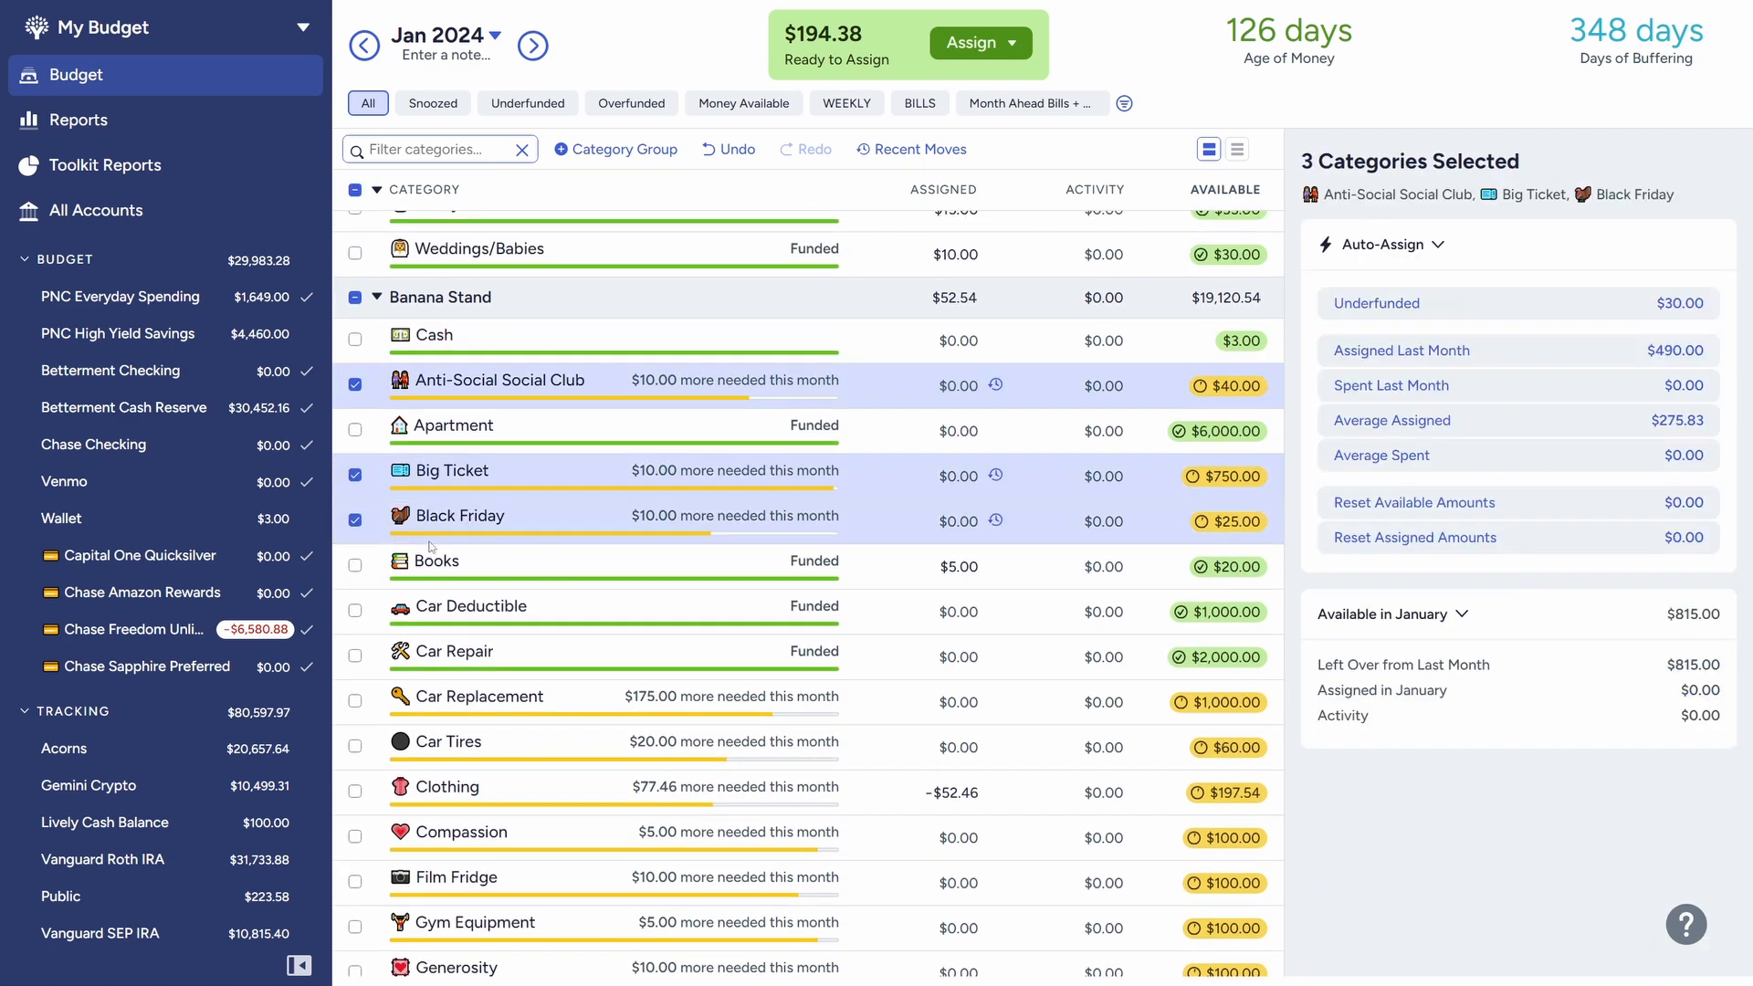
{"action": "scroll", "coordinate": [442, 550], "scroll_direction": "down", "scroll_amount": 4}
{"action": "left_click", "coordinate": [355, 540]}
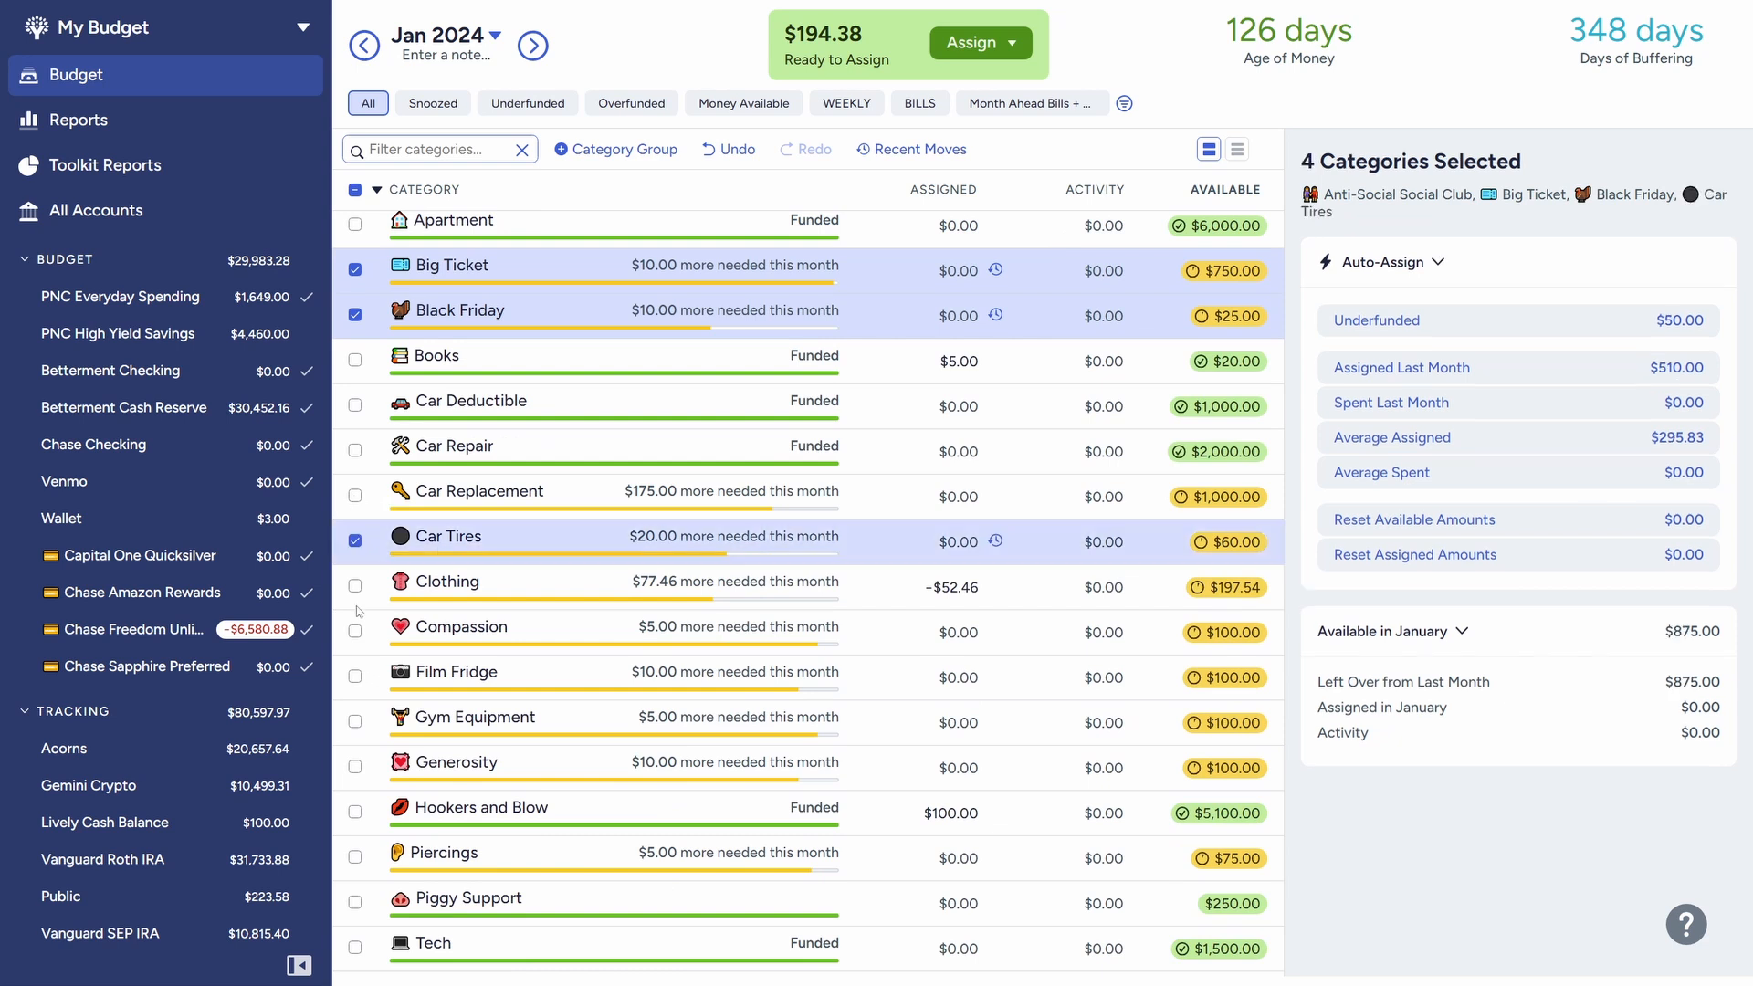
{"action": "left_click", "coordinate": [355, 586]}
{"action": "left_click", "coordinate": [355, 630]}
{"action": "left_click", "coordinate": [355, 676]}
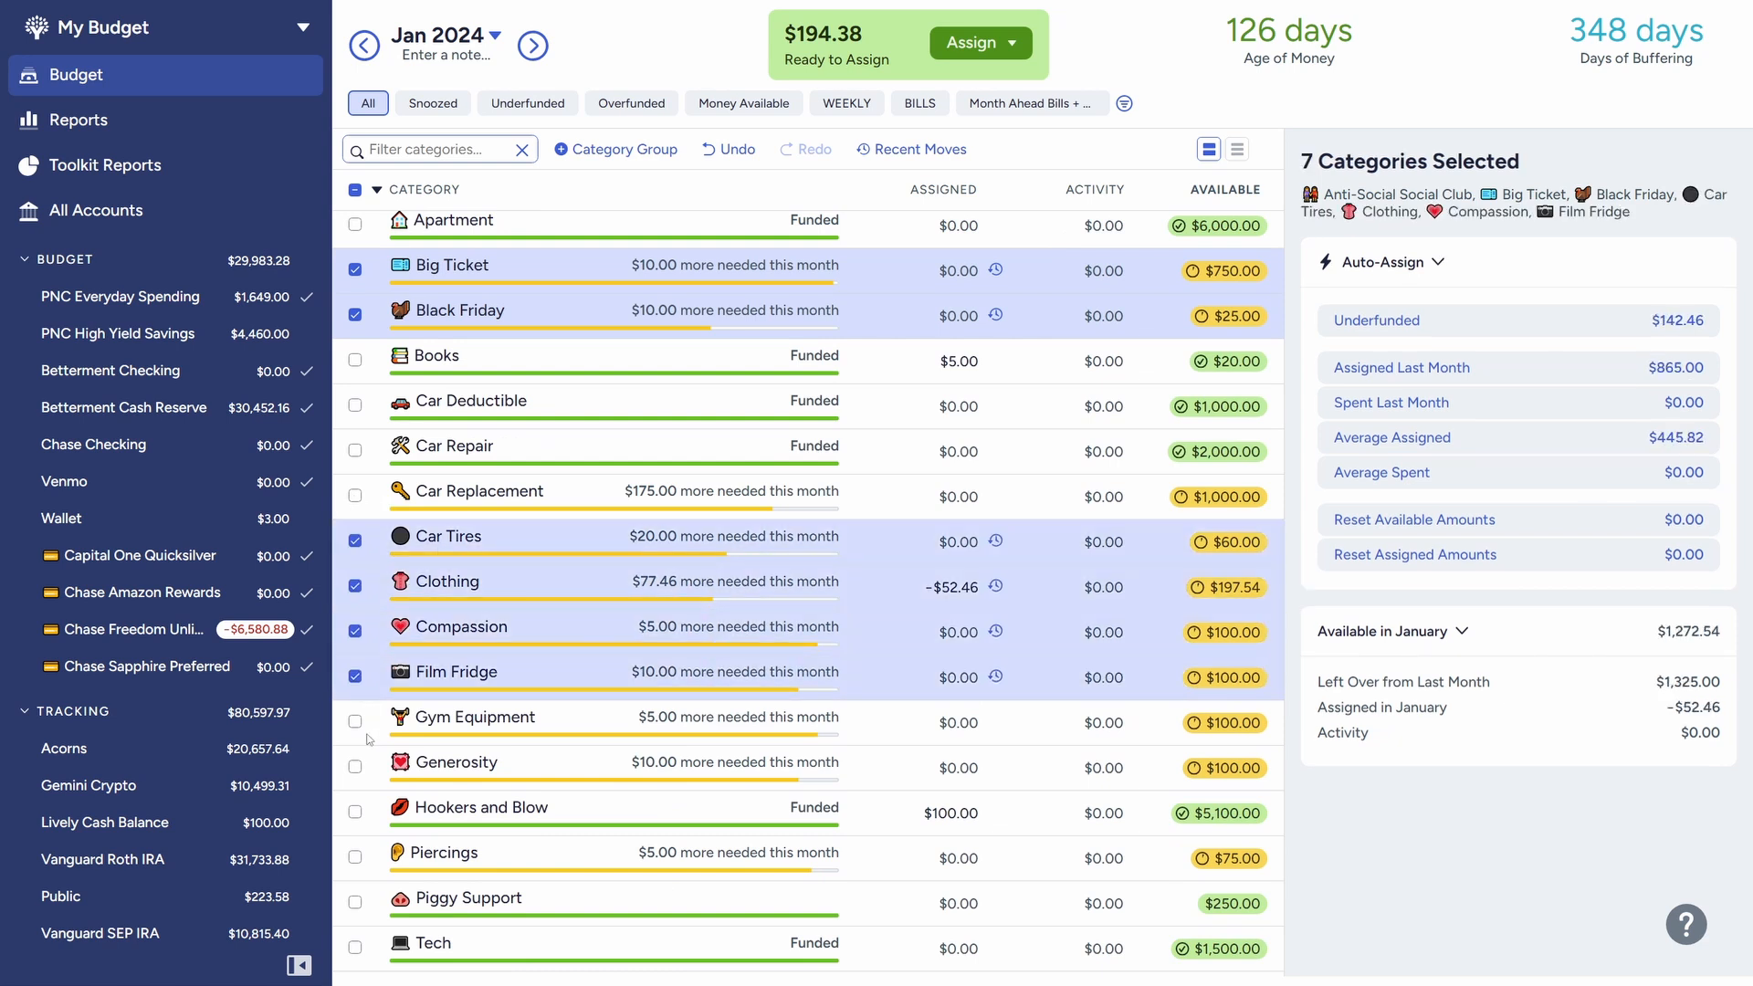
{"action": "left_click", "coordinate": [355, 722]}
{"action": "left_click", "coordinate": [355, 767]}
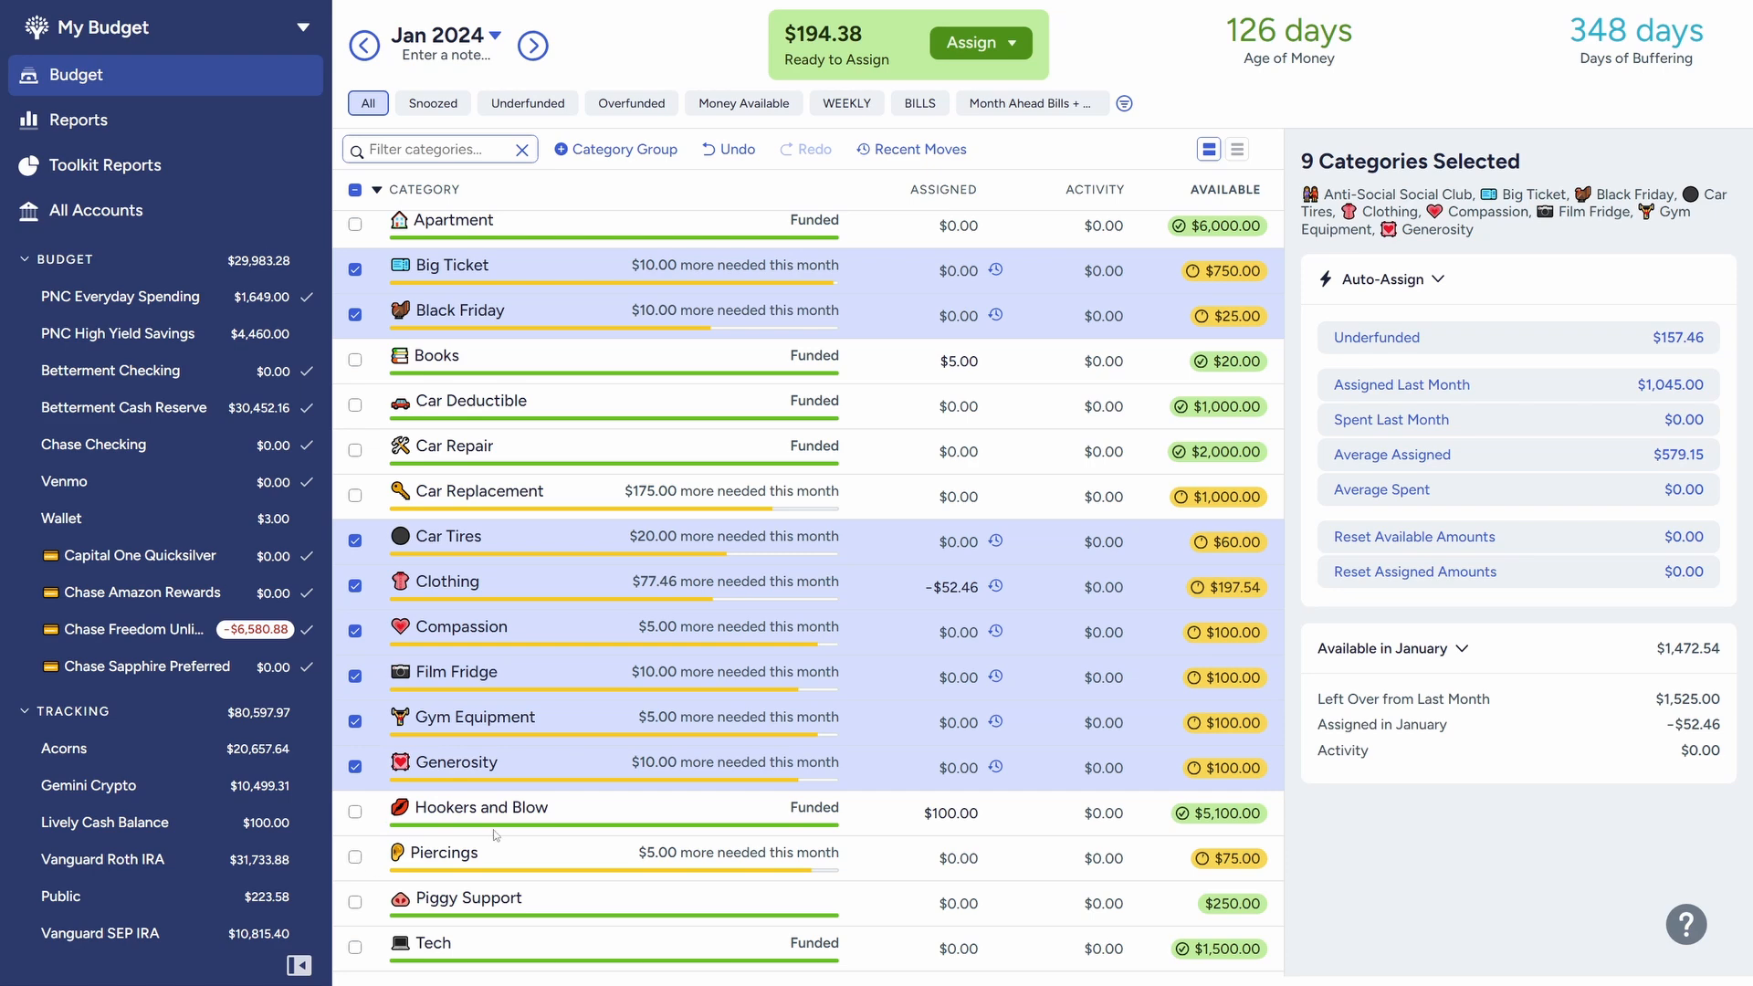
{"action": "left_click", "coordinate": [355, 857]}
{"action": "scroll", "coordinate": [608, 823], "scroll_direction": "down", "scroll_amount": 1}
{"action": "left_click", "coordinate": [355, 787]}
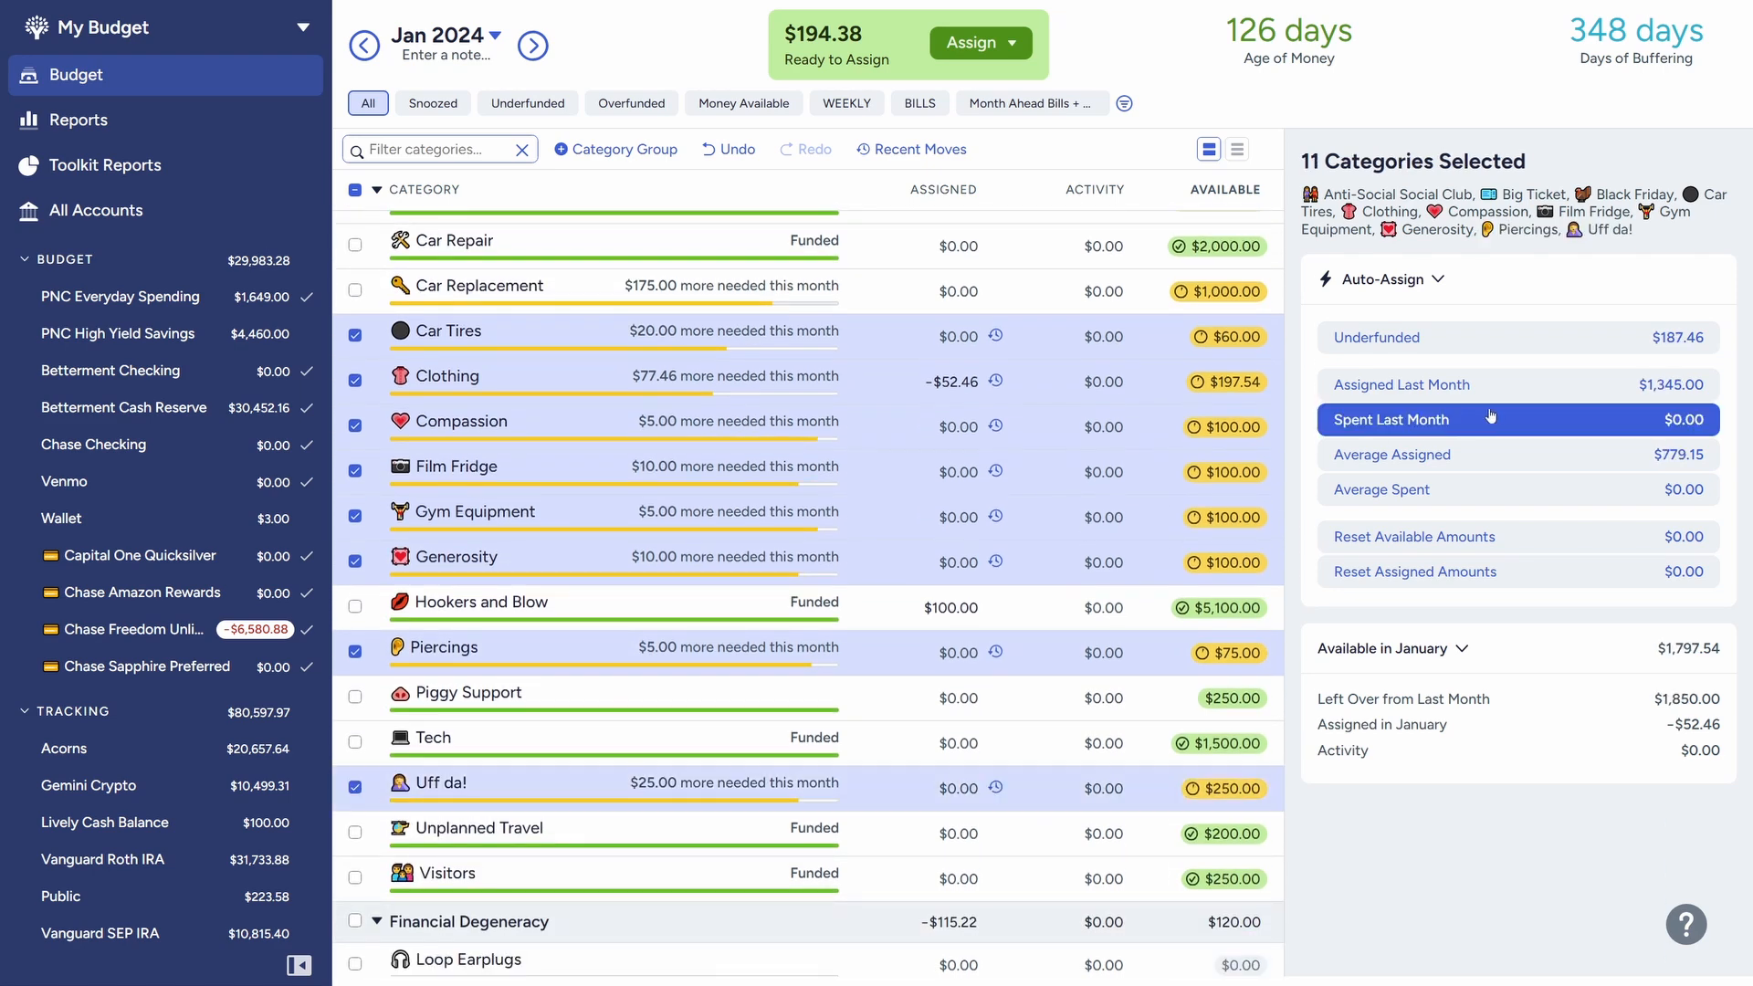
{"action": "left_click", "coordinate": [1543, 337]}
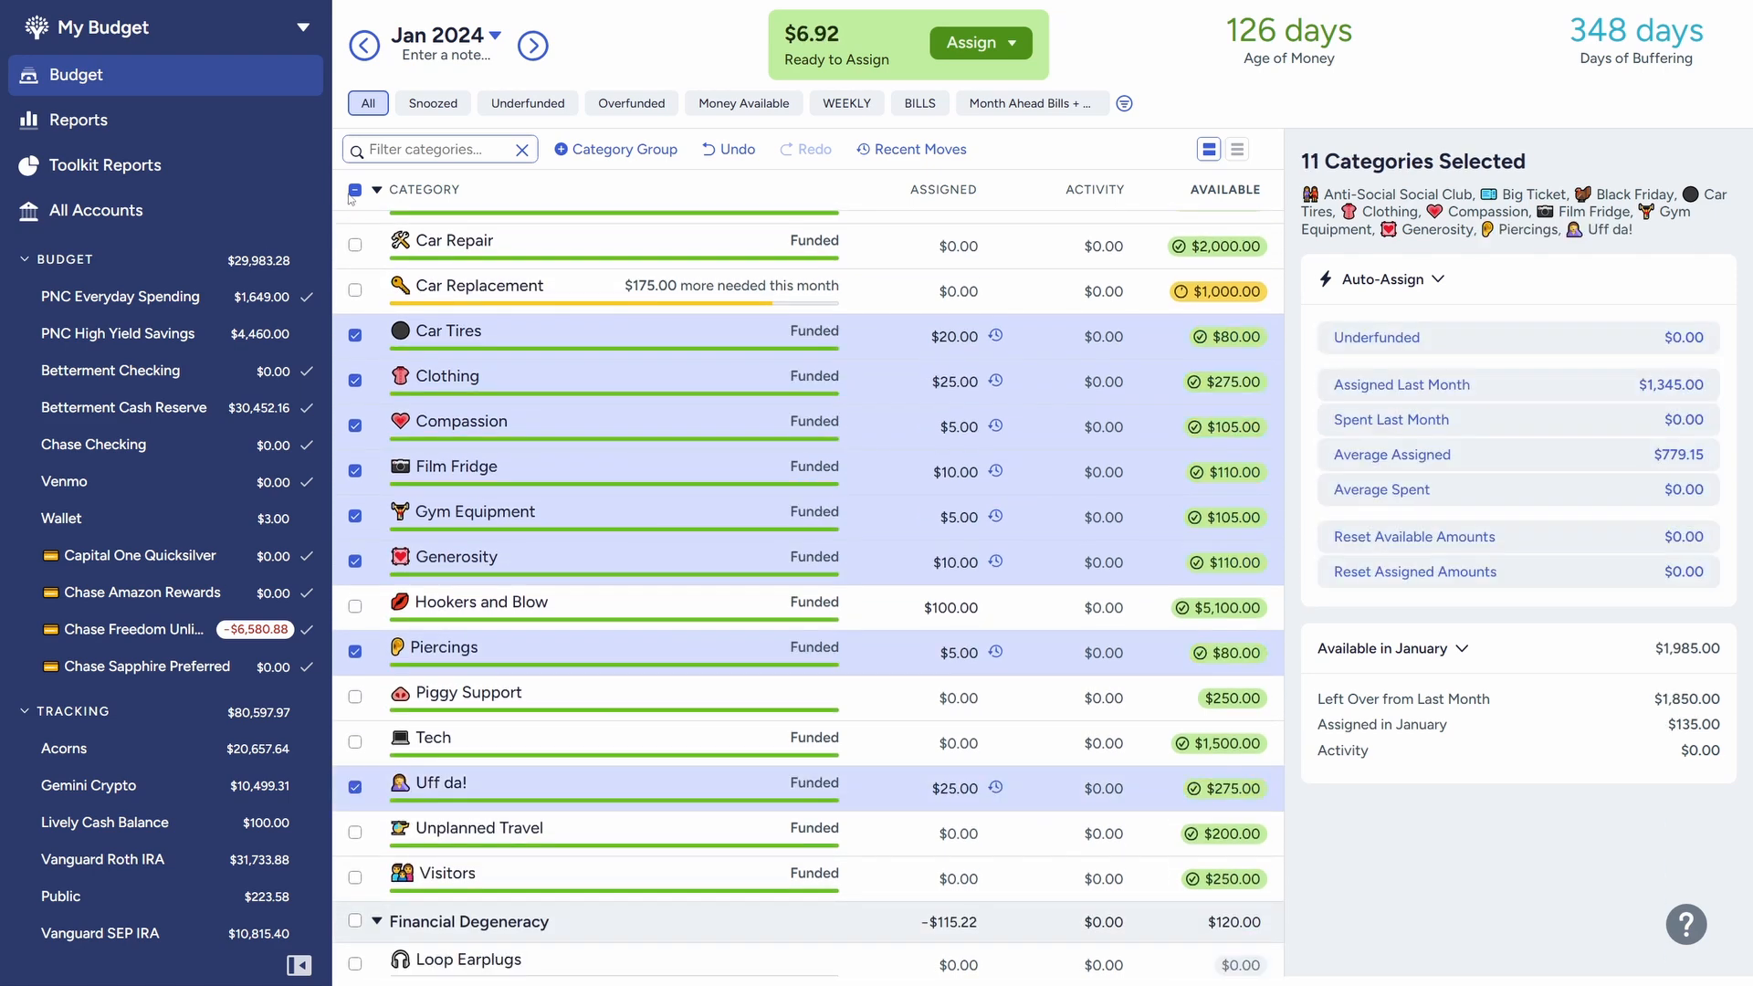
Step: Add the remaining $6.92 to the amount assigned to Health Insurance under Healthcare
{"action": "scroll", "coordinate": [968, 509], "scroll_direction": "up", "scroll_amount": 7}
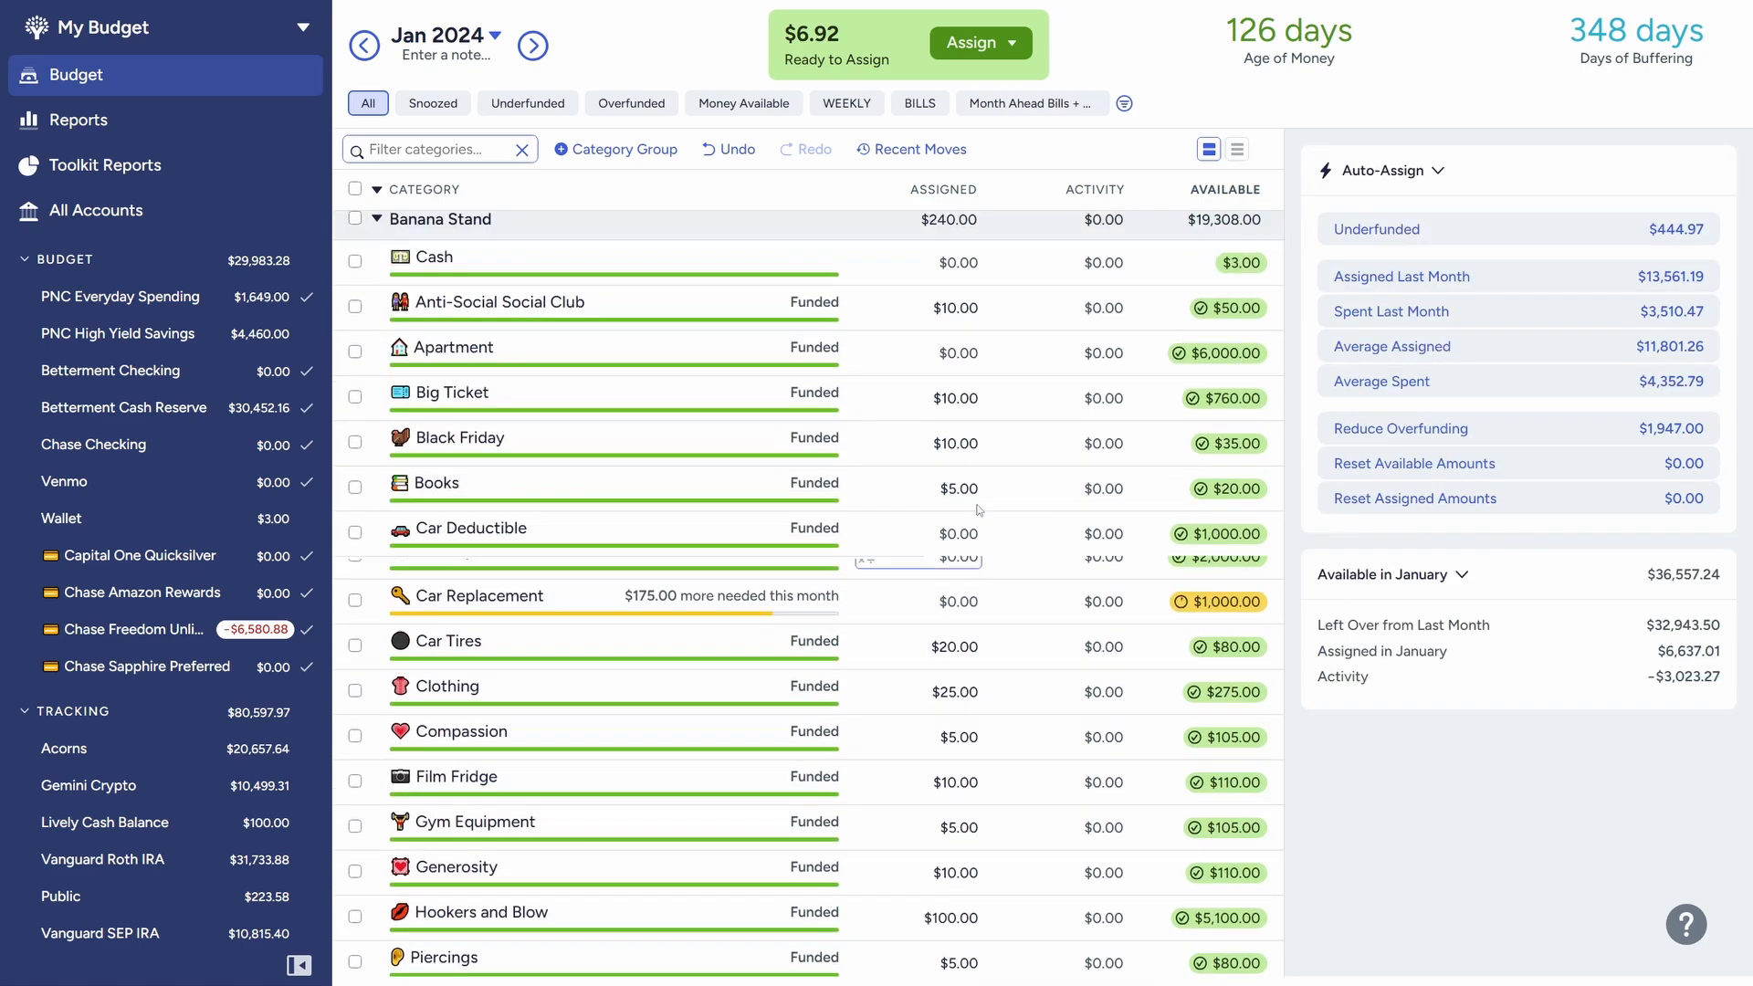
{"action": "scroll", "coordinate": [975, 508], "scroll_direction": "up", "scroll_amount": 10}
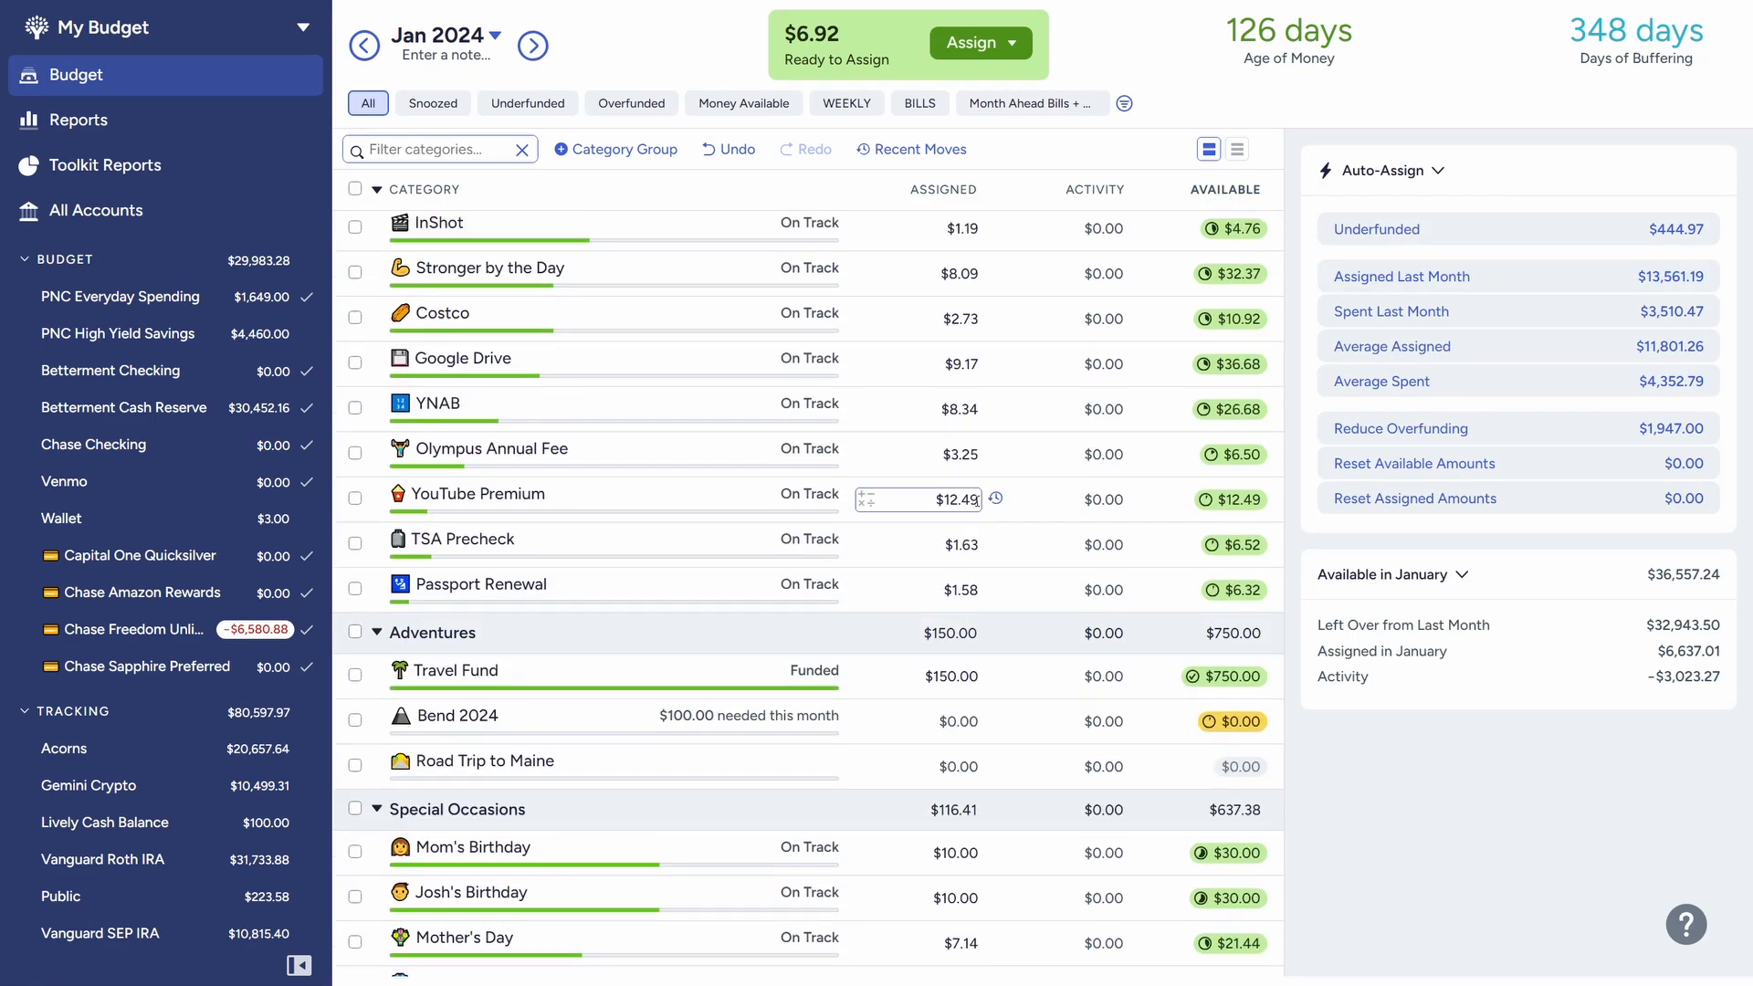
{"action": "scroll", "coordinate": [964, 497], "scroll_direction": "up", "scroll_amount": 4}
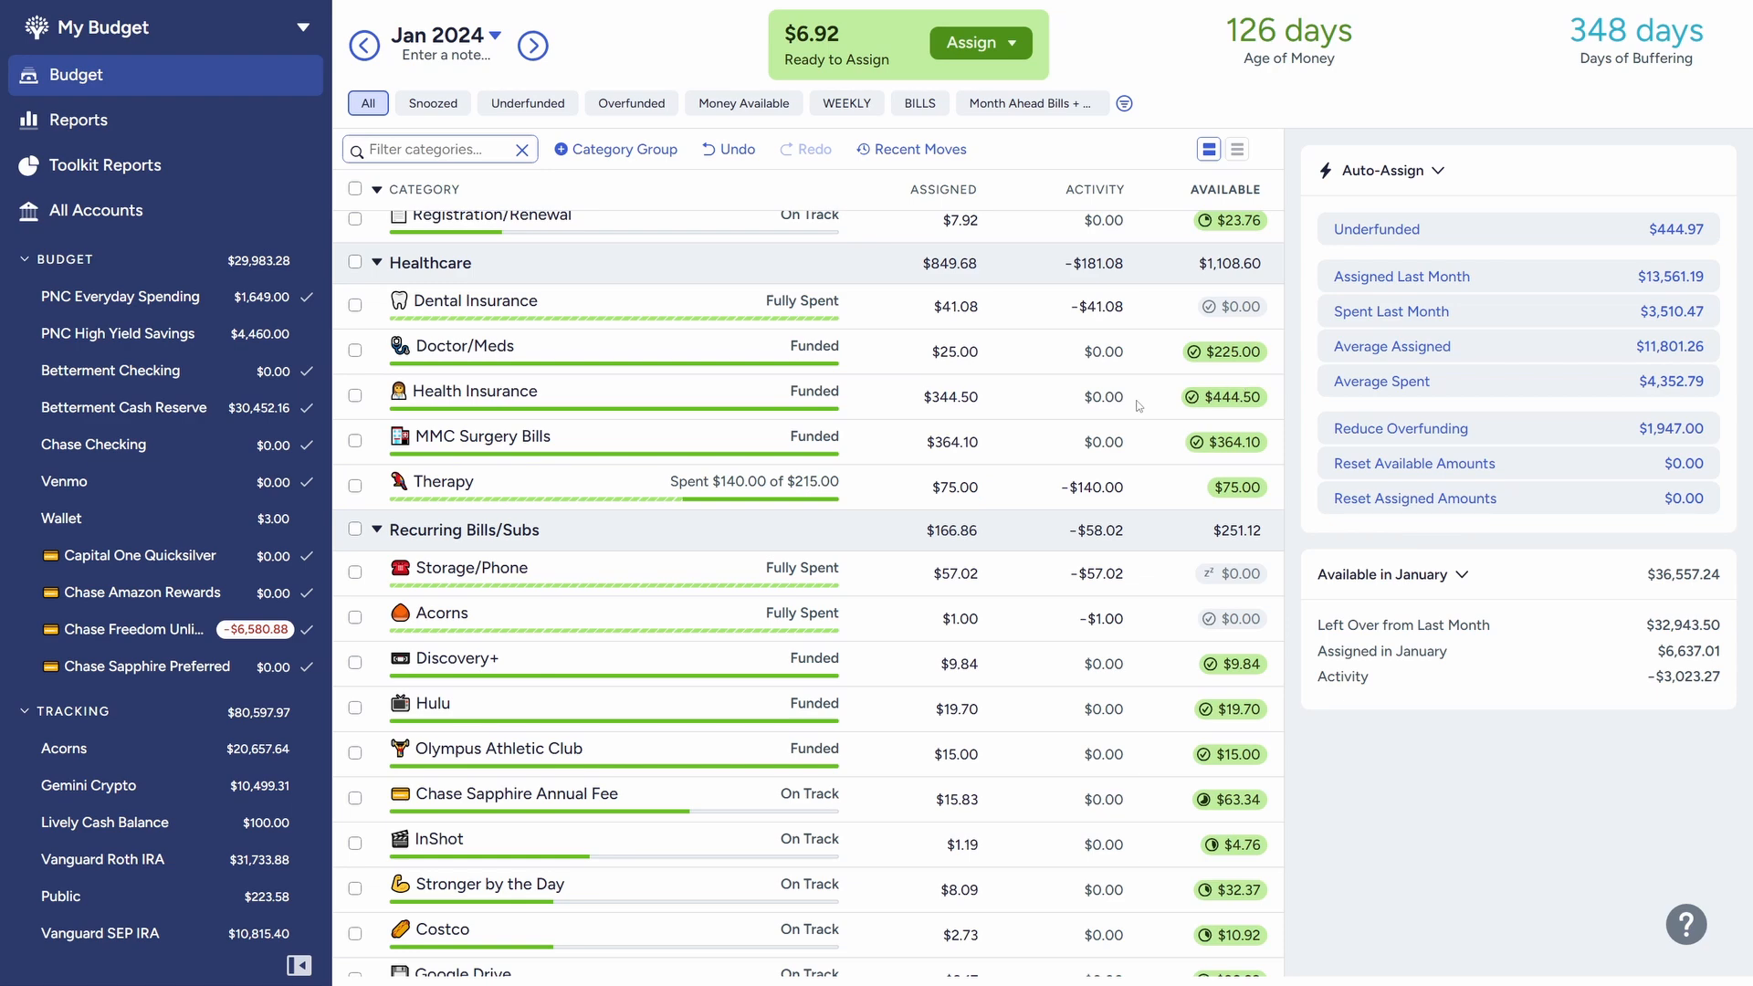
{"action": "left_click", "coordinate": [968, 396]}
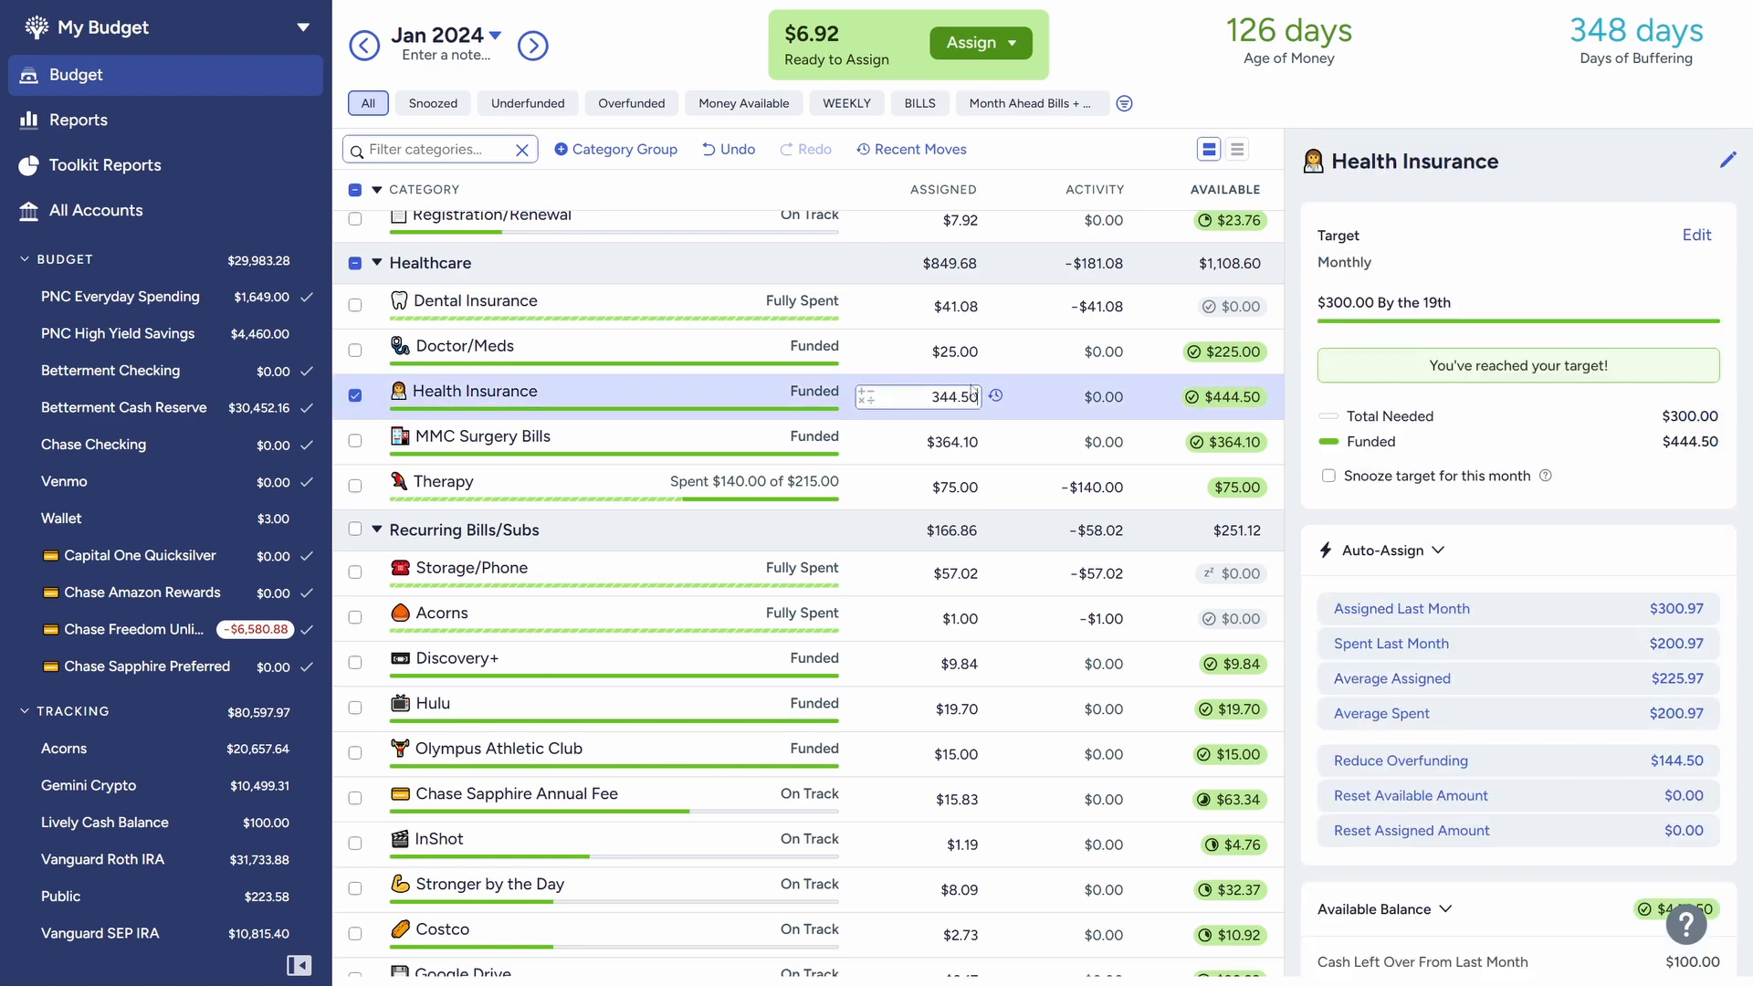
{"action": "type", "text": "+6.92"}
{"action": "key", "text": "Return"}
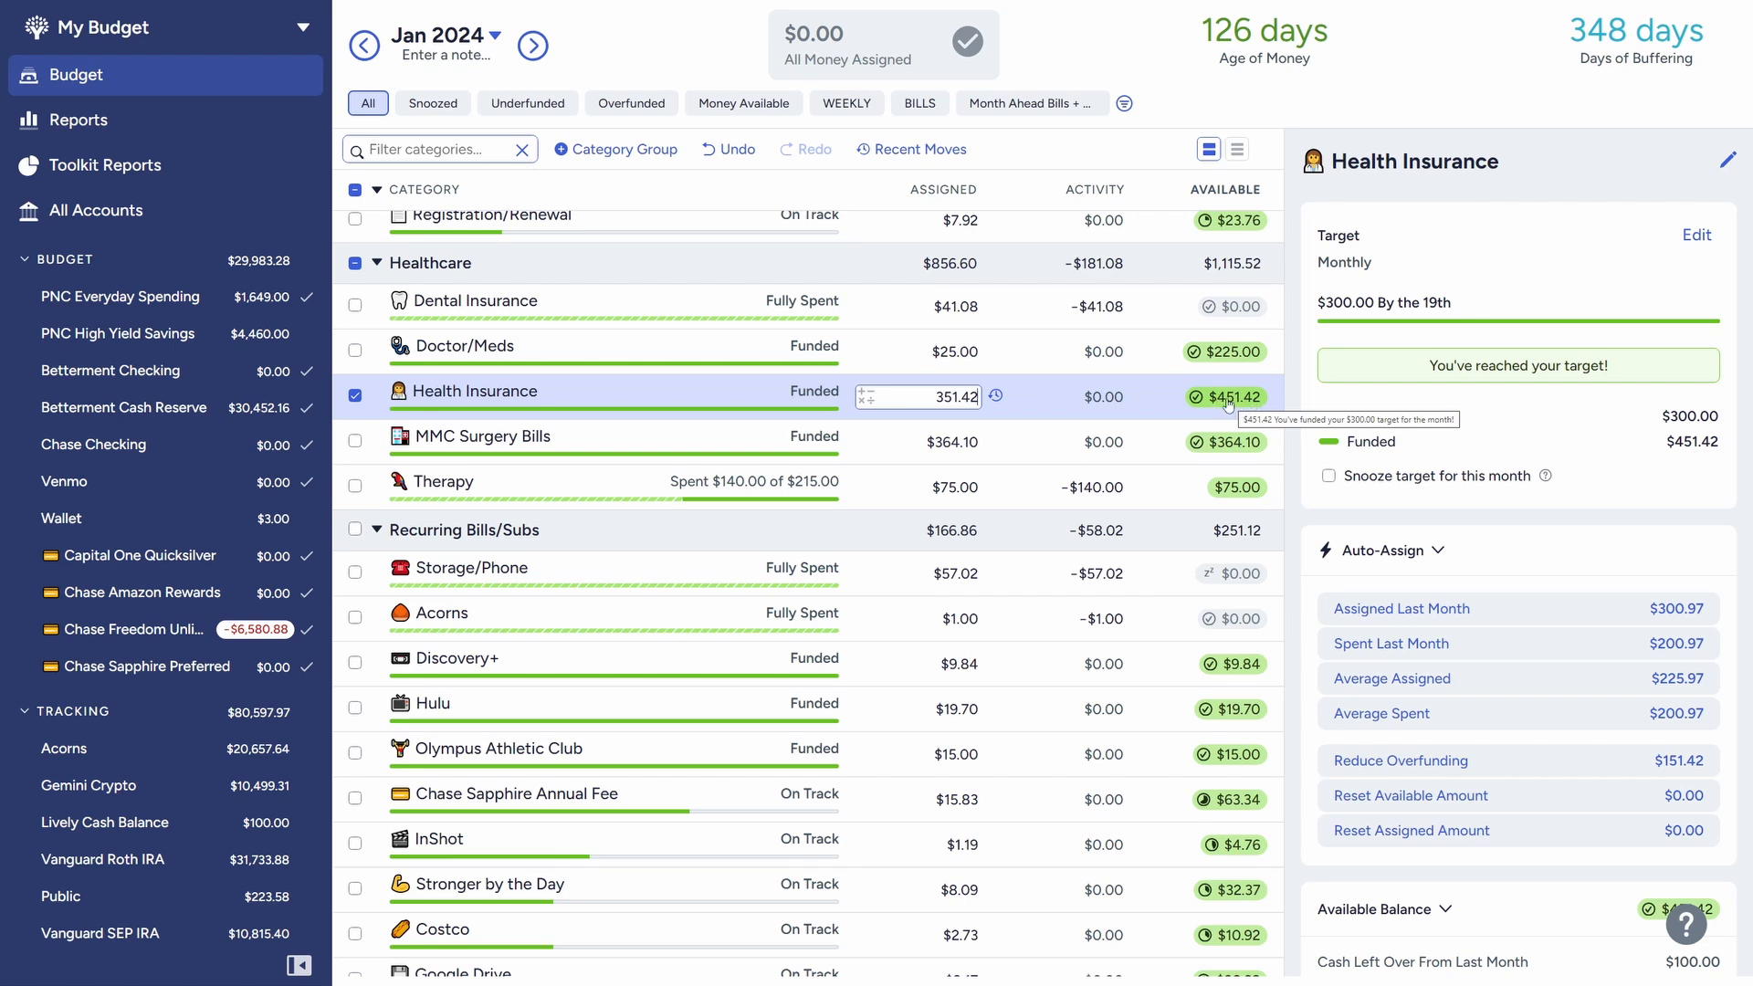
{"action": "left_click", "coordinate": [355, 397]}
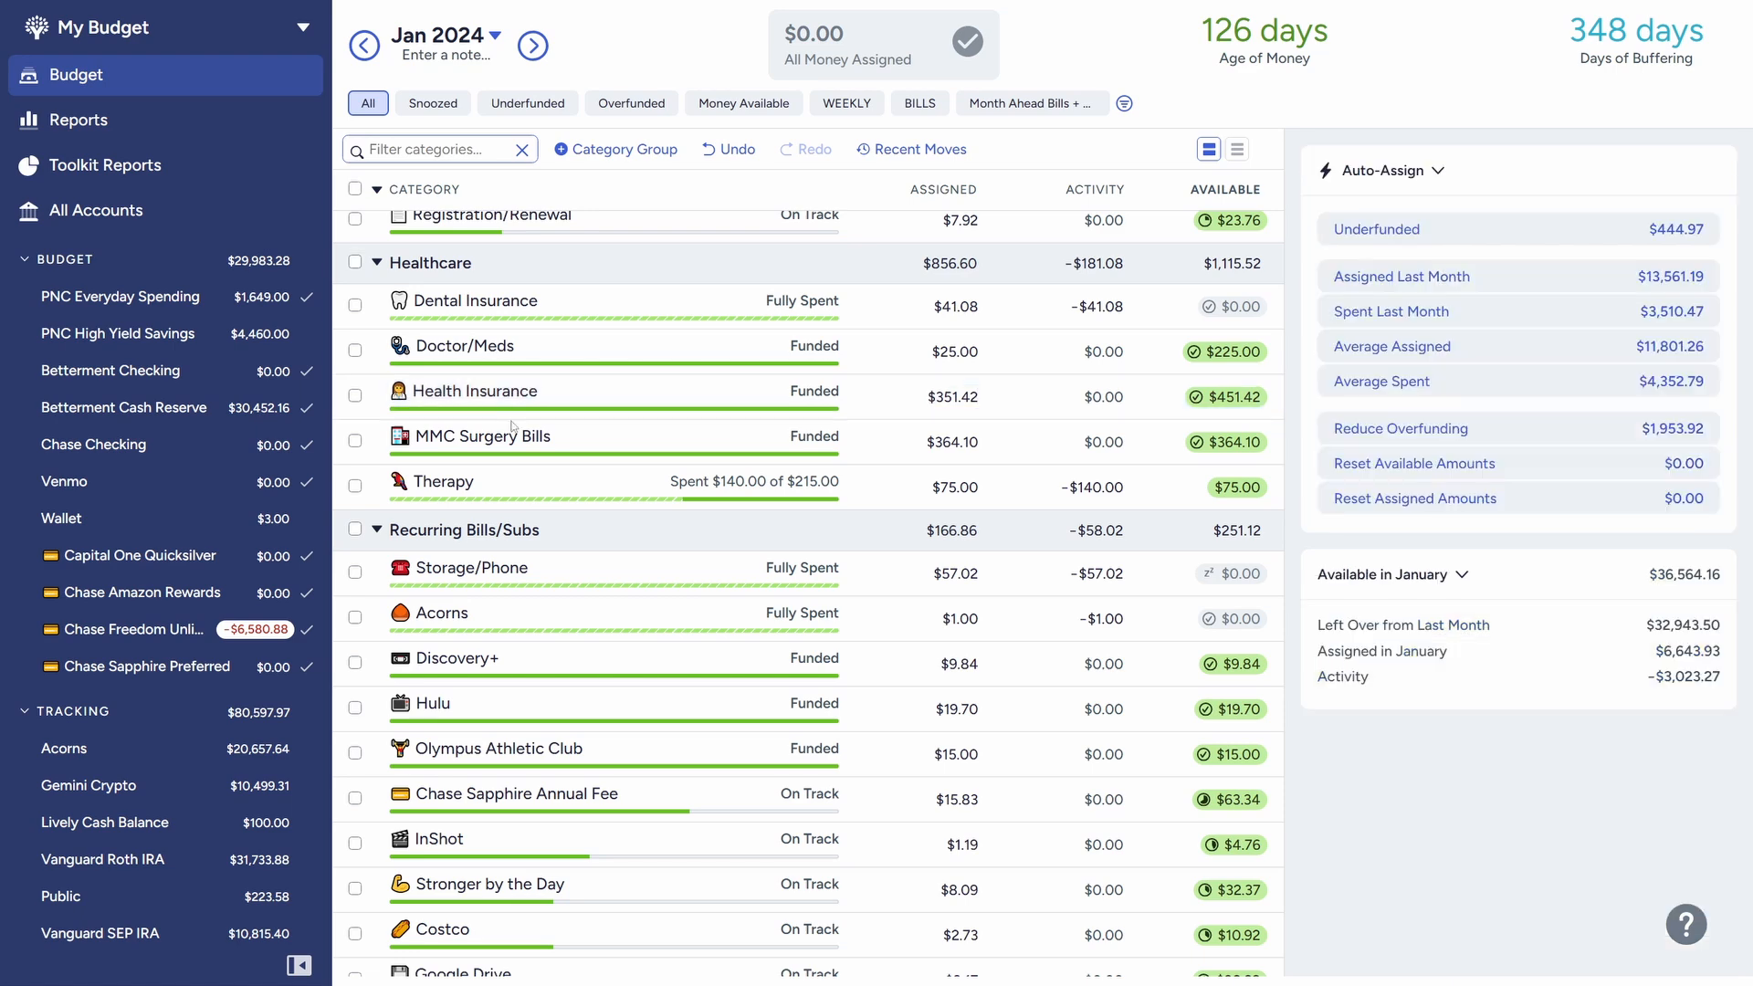
Step: Select the Big Ticket, Books, Clothing, Film Fridge and Piercings categories together in the Banana Stand group to view their combined figures
{"action": "scroll", "coordinate": [1035, 598], "scroll_direction": "down", "scroll_amount": 10}
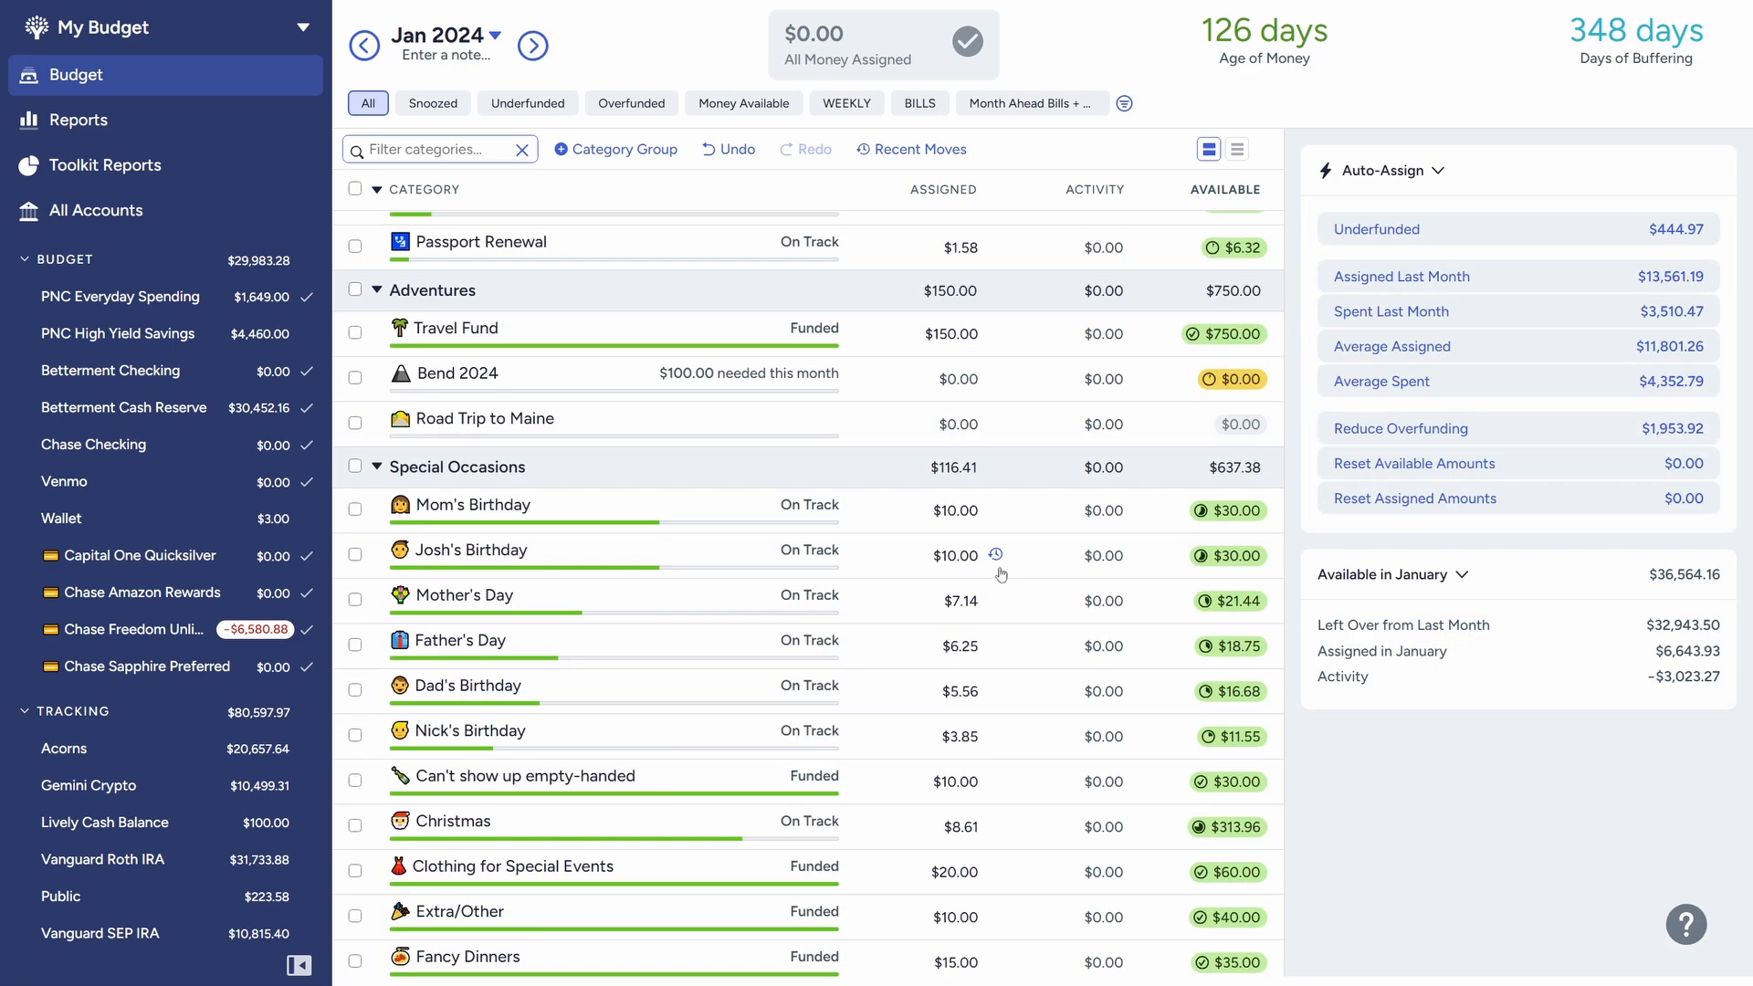
{"action": "scroll", "coordinate": [1003, 573], "scroll_direction": "down", "scroll_amount": 4}
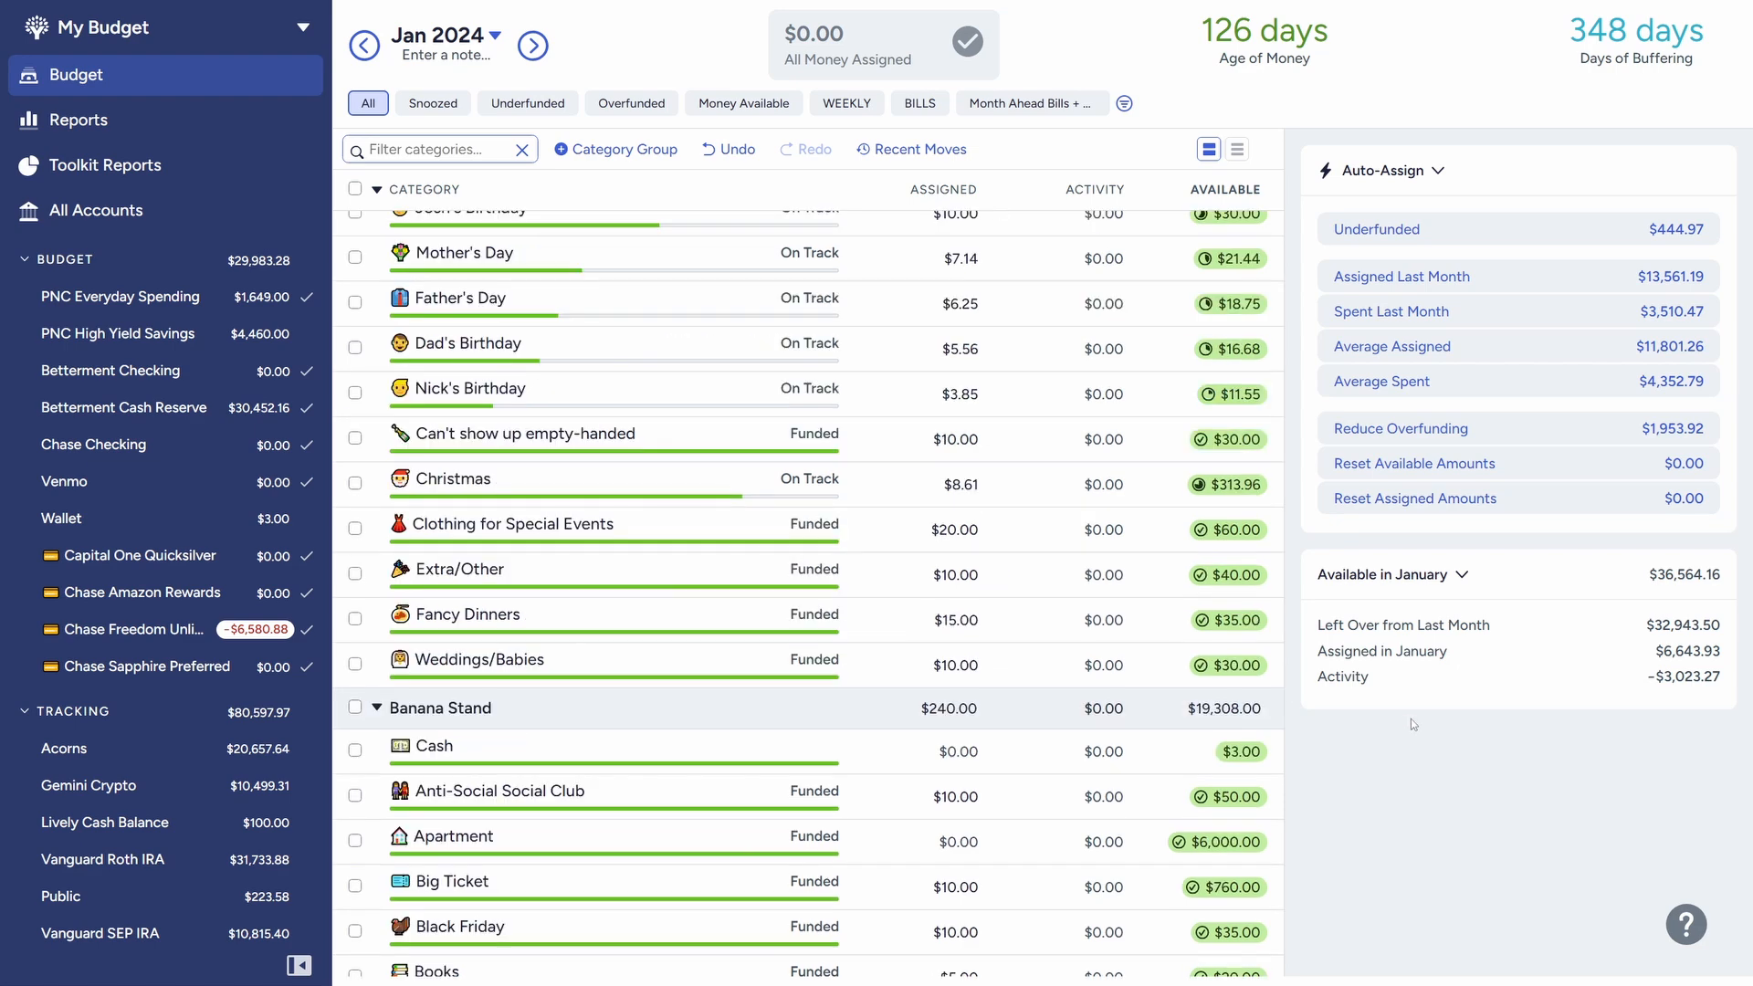
{"action": "scroll", "coordinate": [1126, 691], "scroll_direction": "down", "scroll_amount": 4}
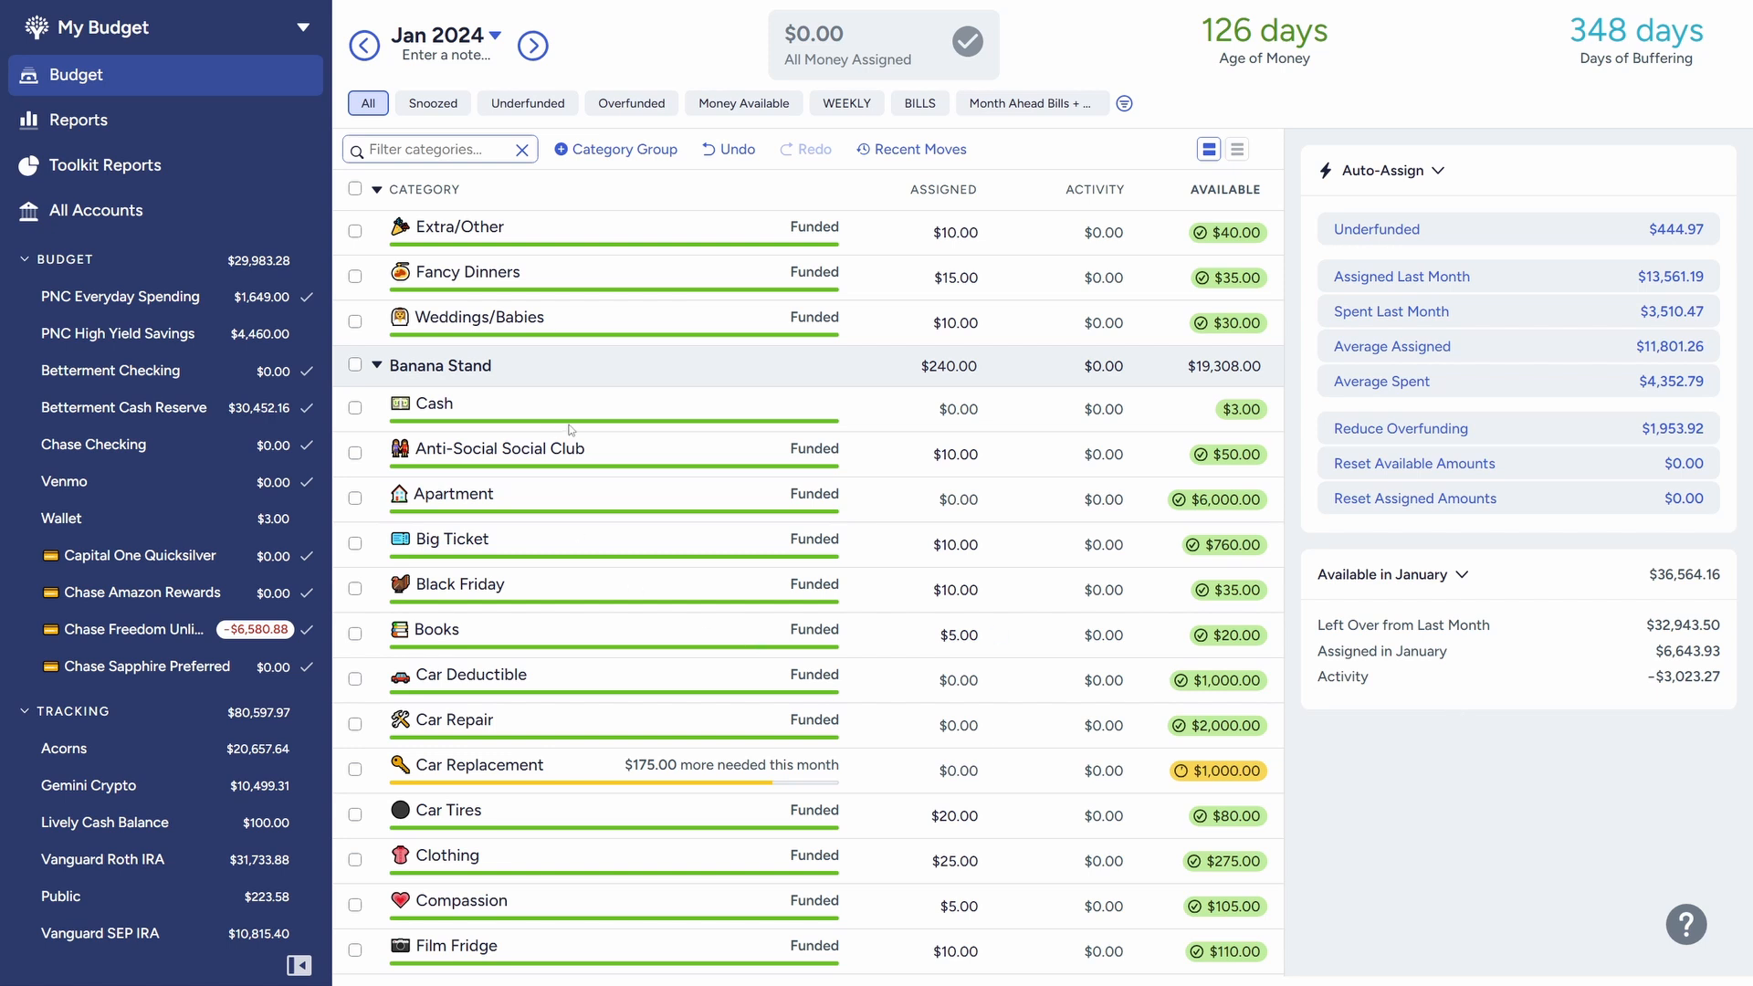
{"action": "scroll", "coordinate": [553, 692], "scroll_direction": "down", "scroll_amount": 3}
{"action": "scroll", "coordinate": [553, 698], "scroll_direction": "down", "scroll_amount": 1}
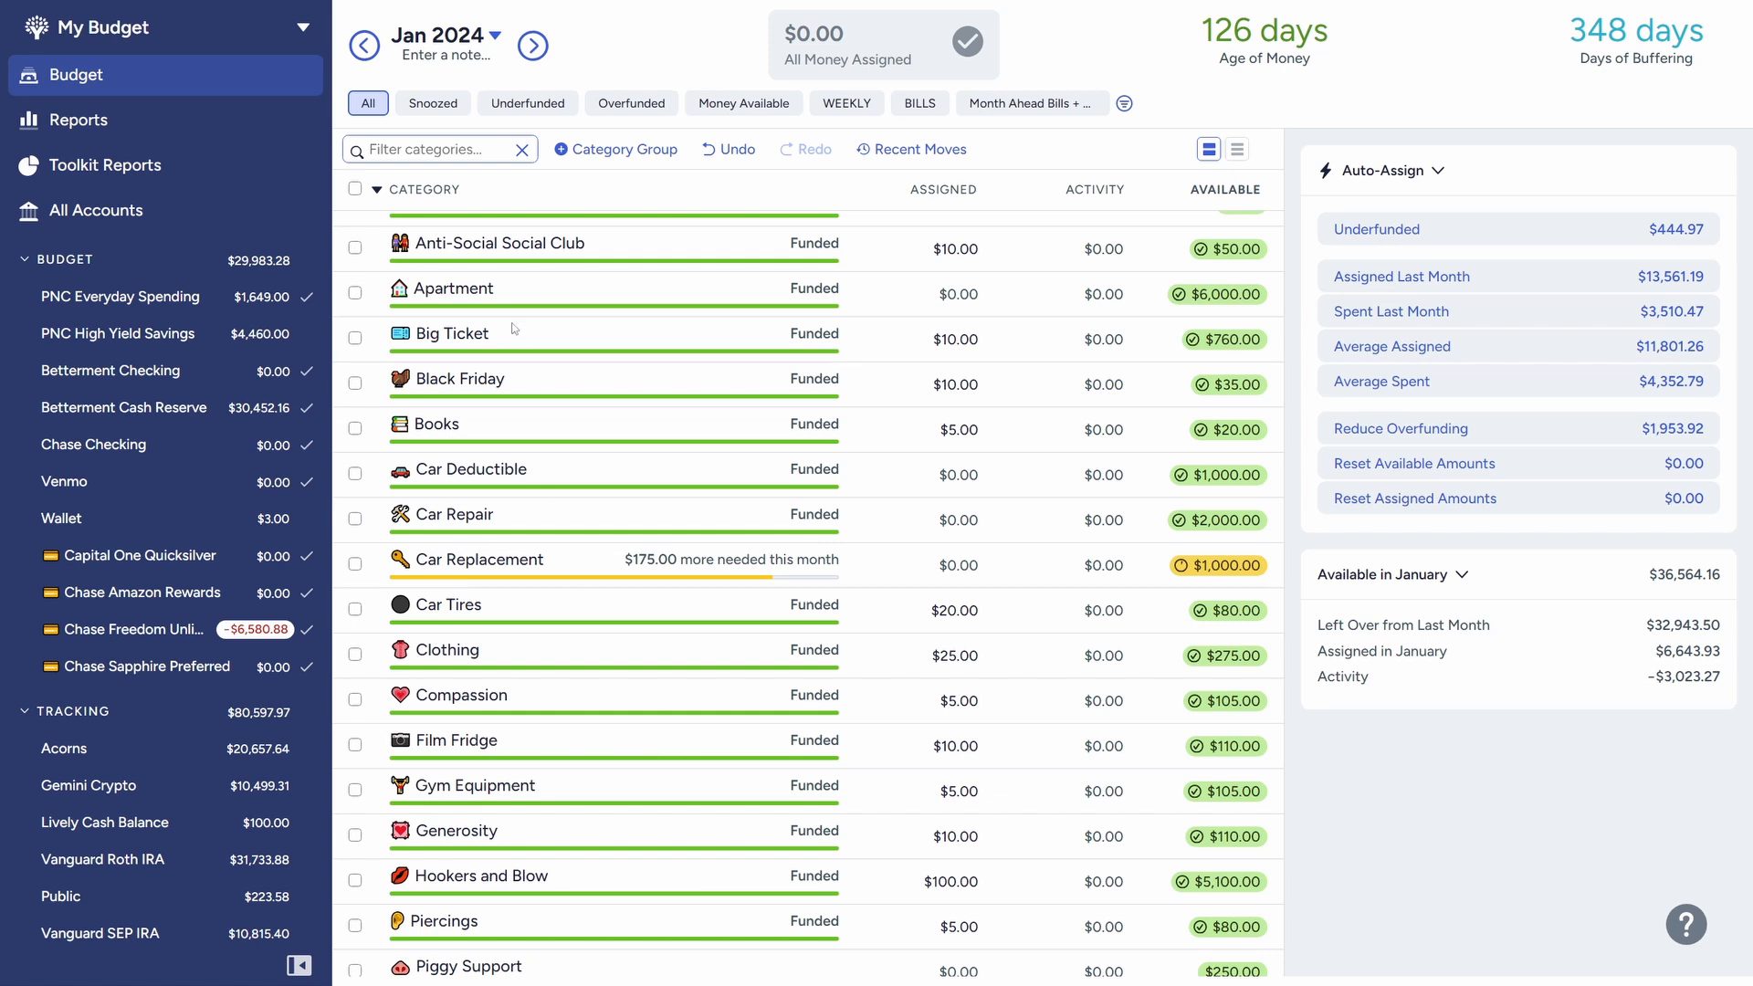
{"action": "left_click", "coordinate": [530, 339]}
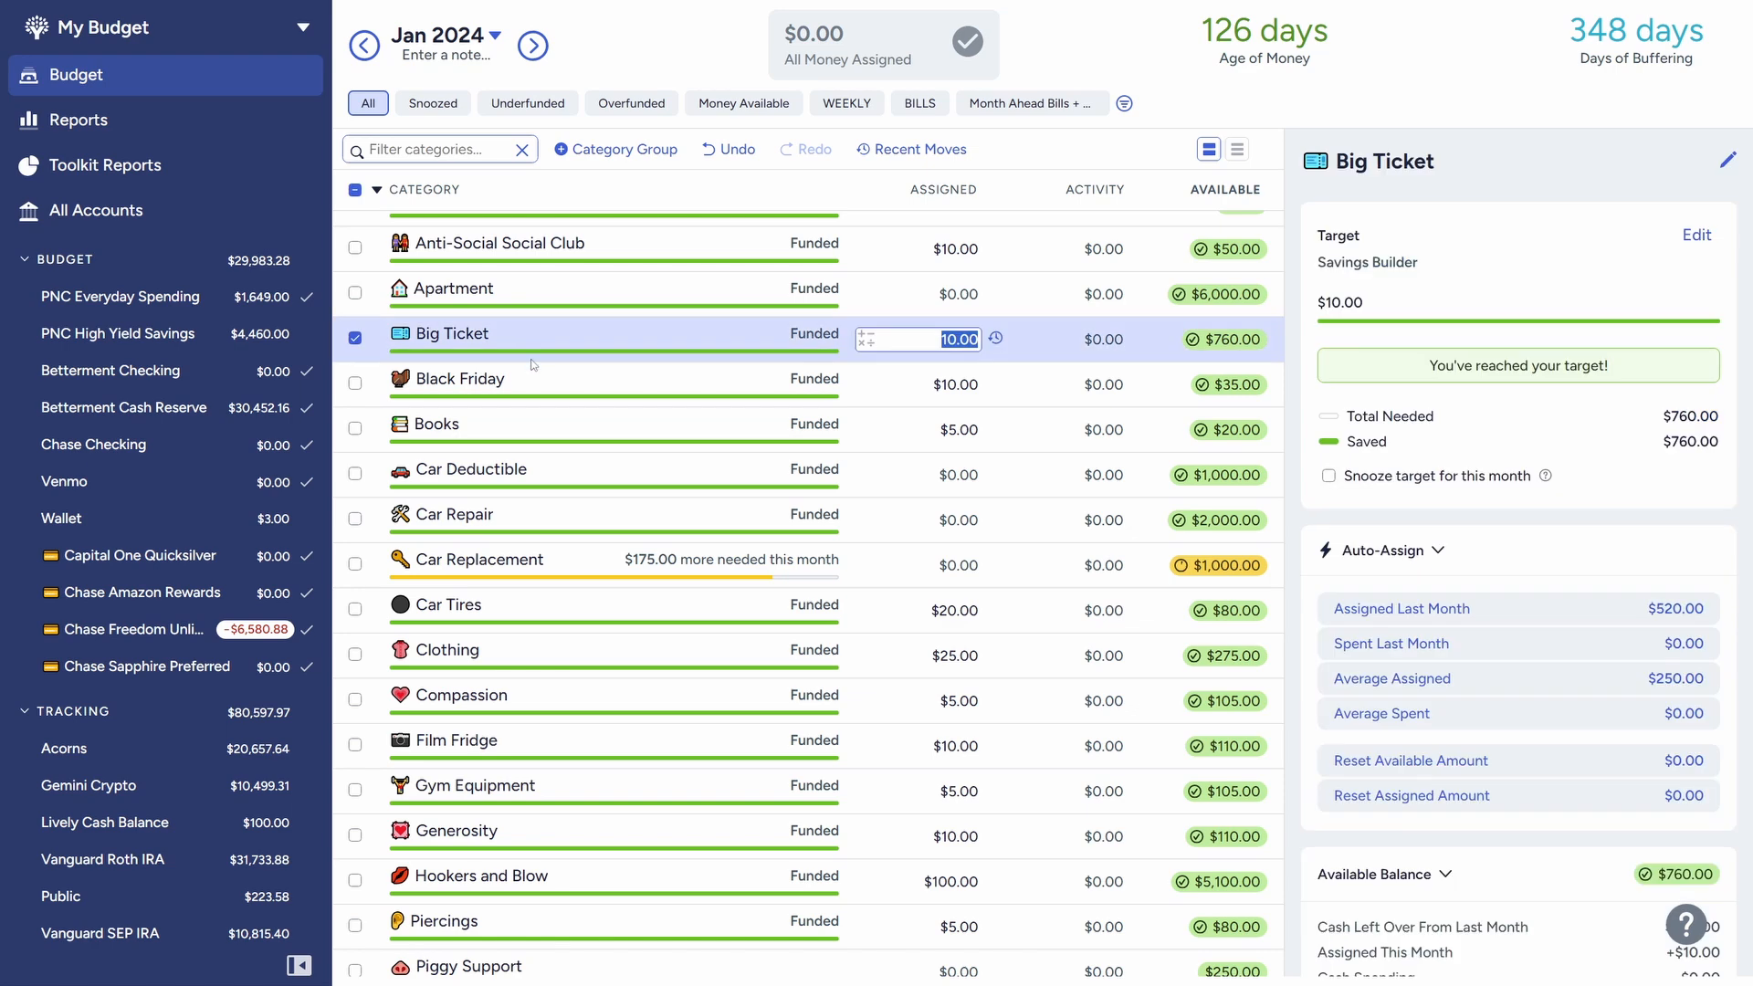
{"action": "left_click", "coordinate": [500, 429], "text": "ctrl"}
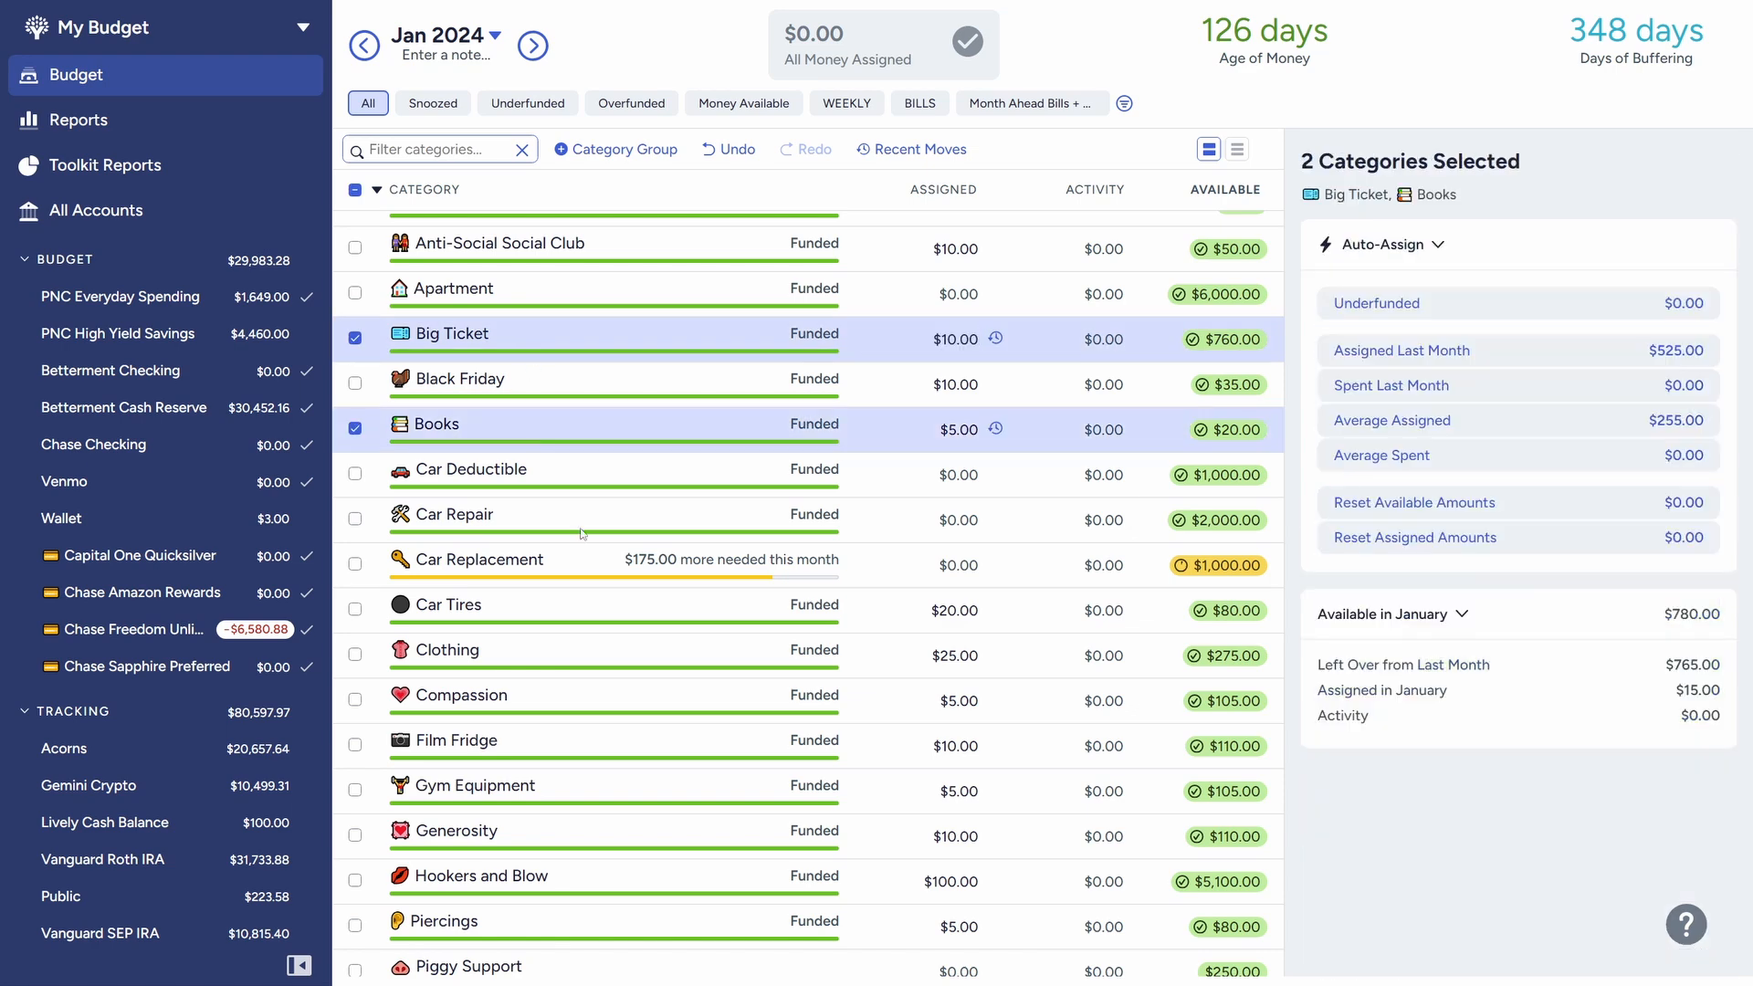
{"action": "left_click", "coordinate": [528, 650], "text": "ctrl"}
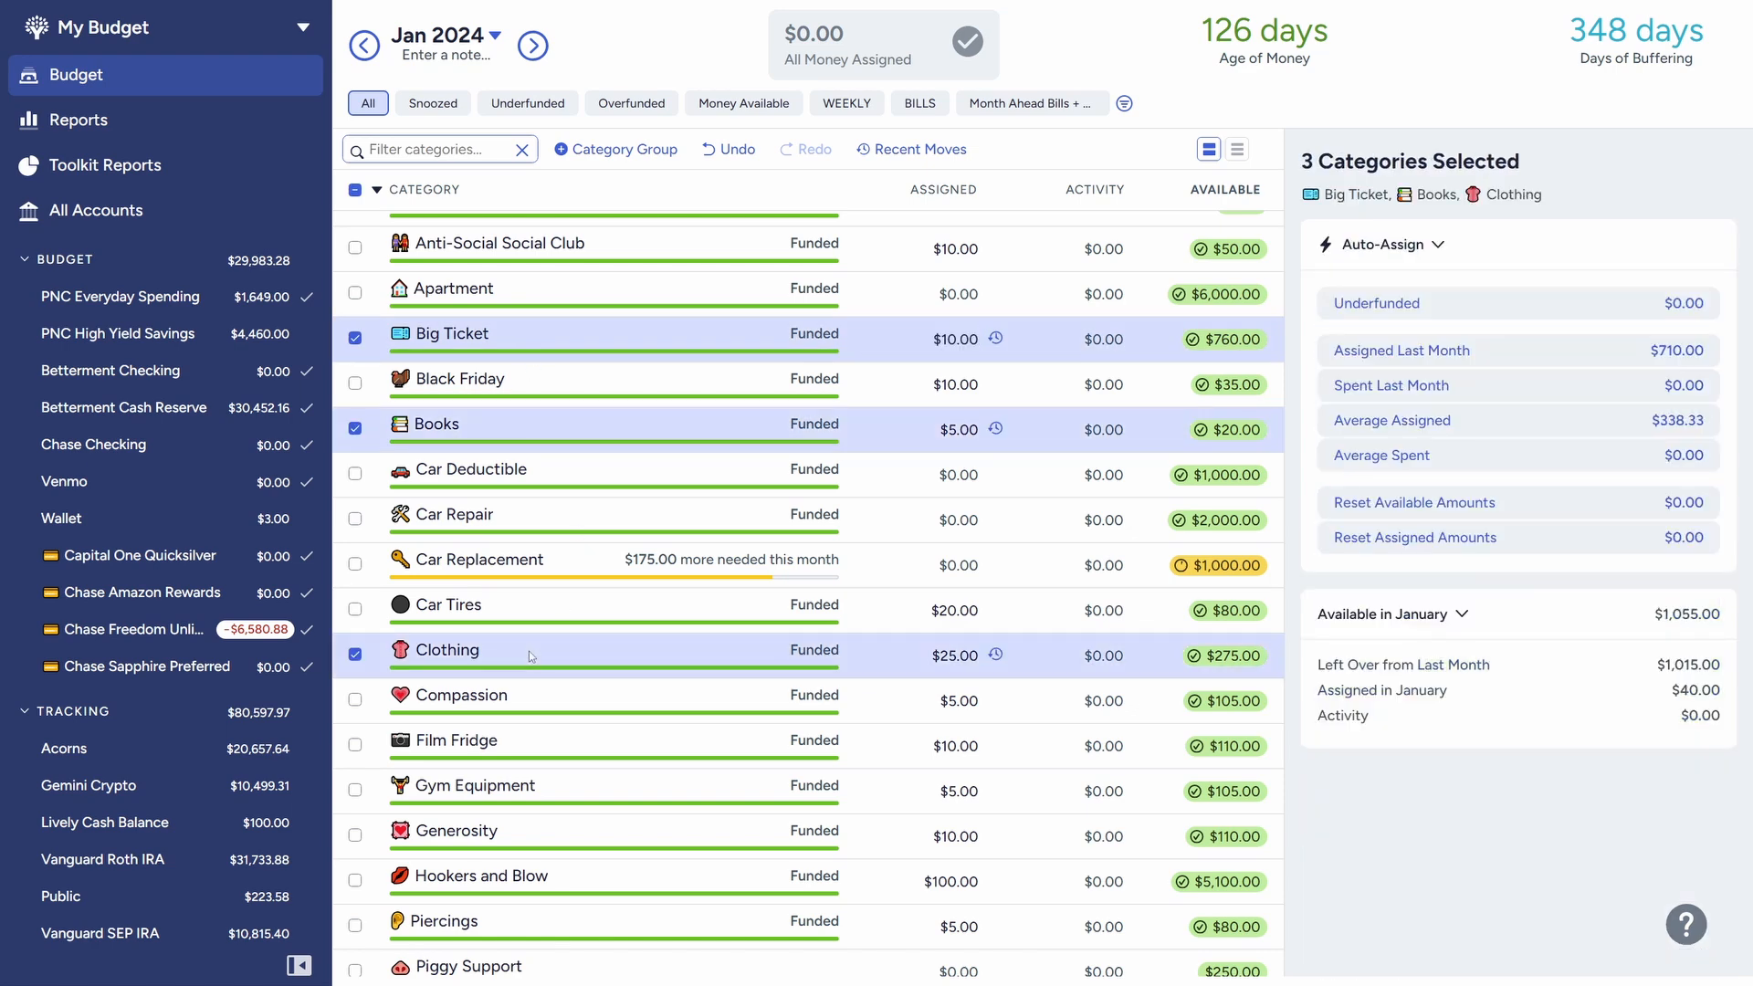
{"action": "left_click", "coordinate": [571, 738], "text": "ctrl"}
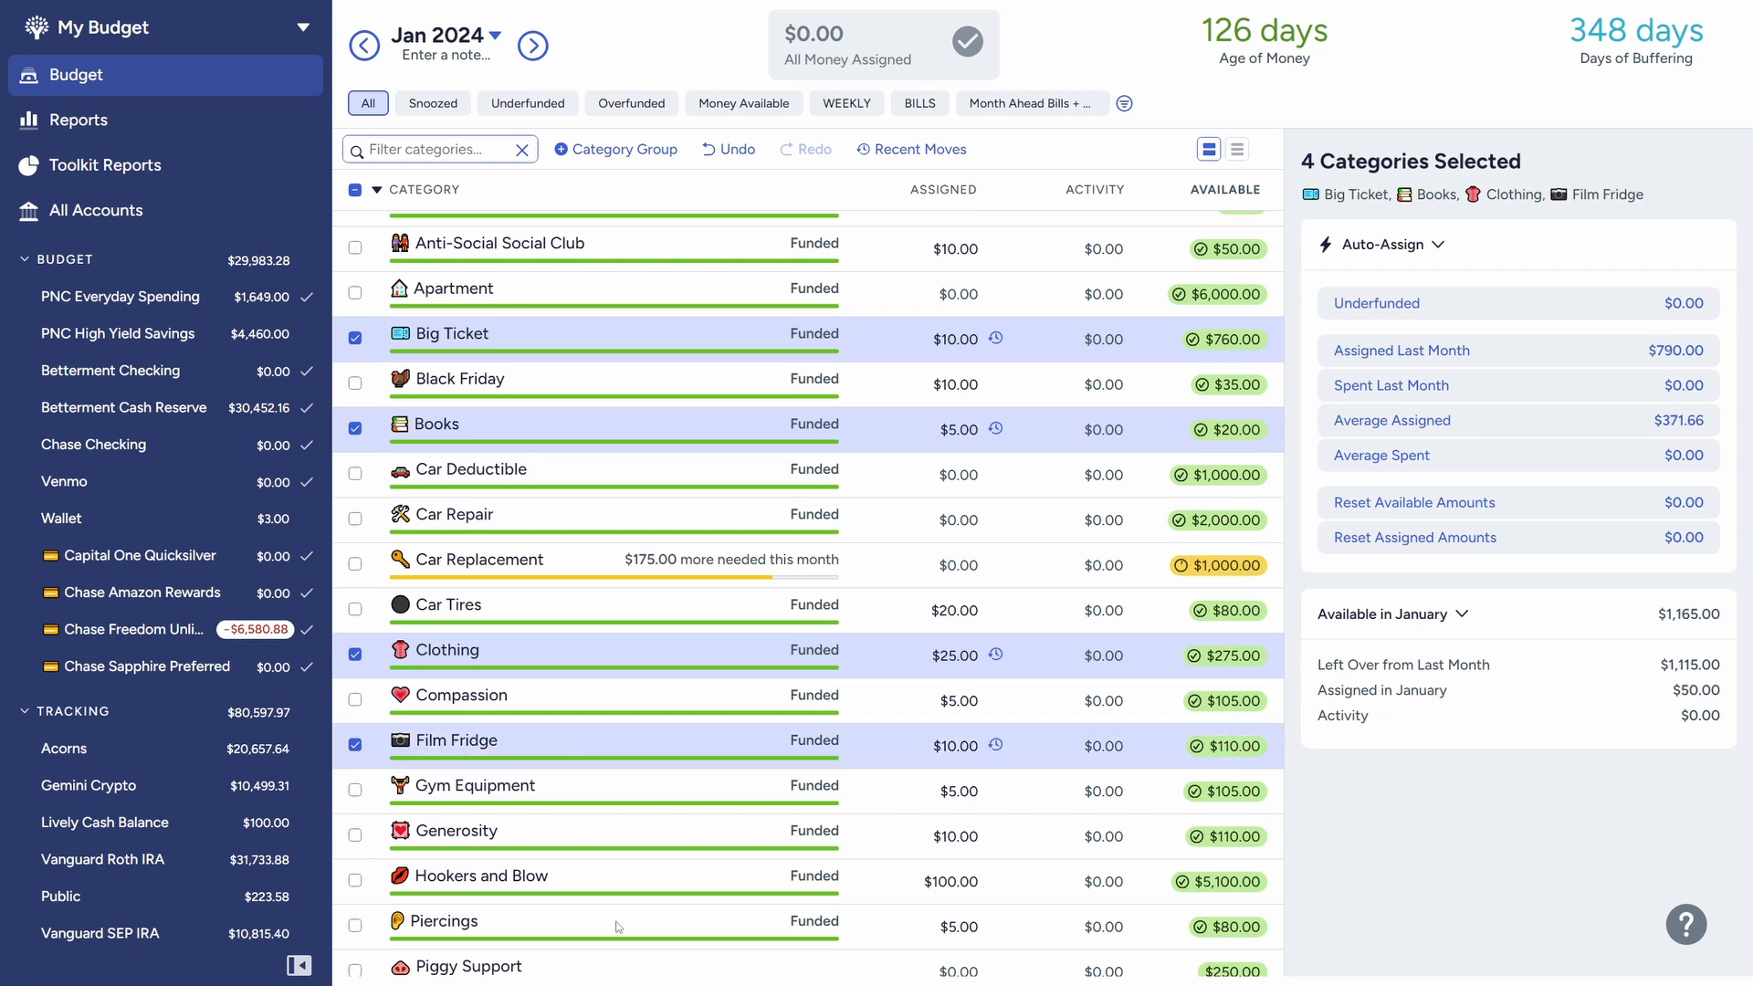
{"action": "left_click", "coordinate": [611, 926], "text": "ctrl"}
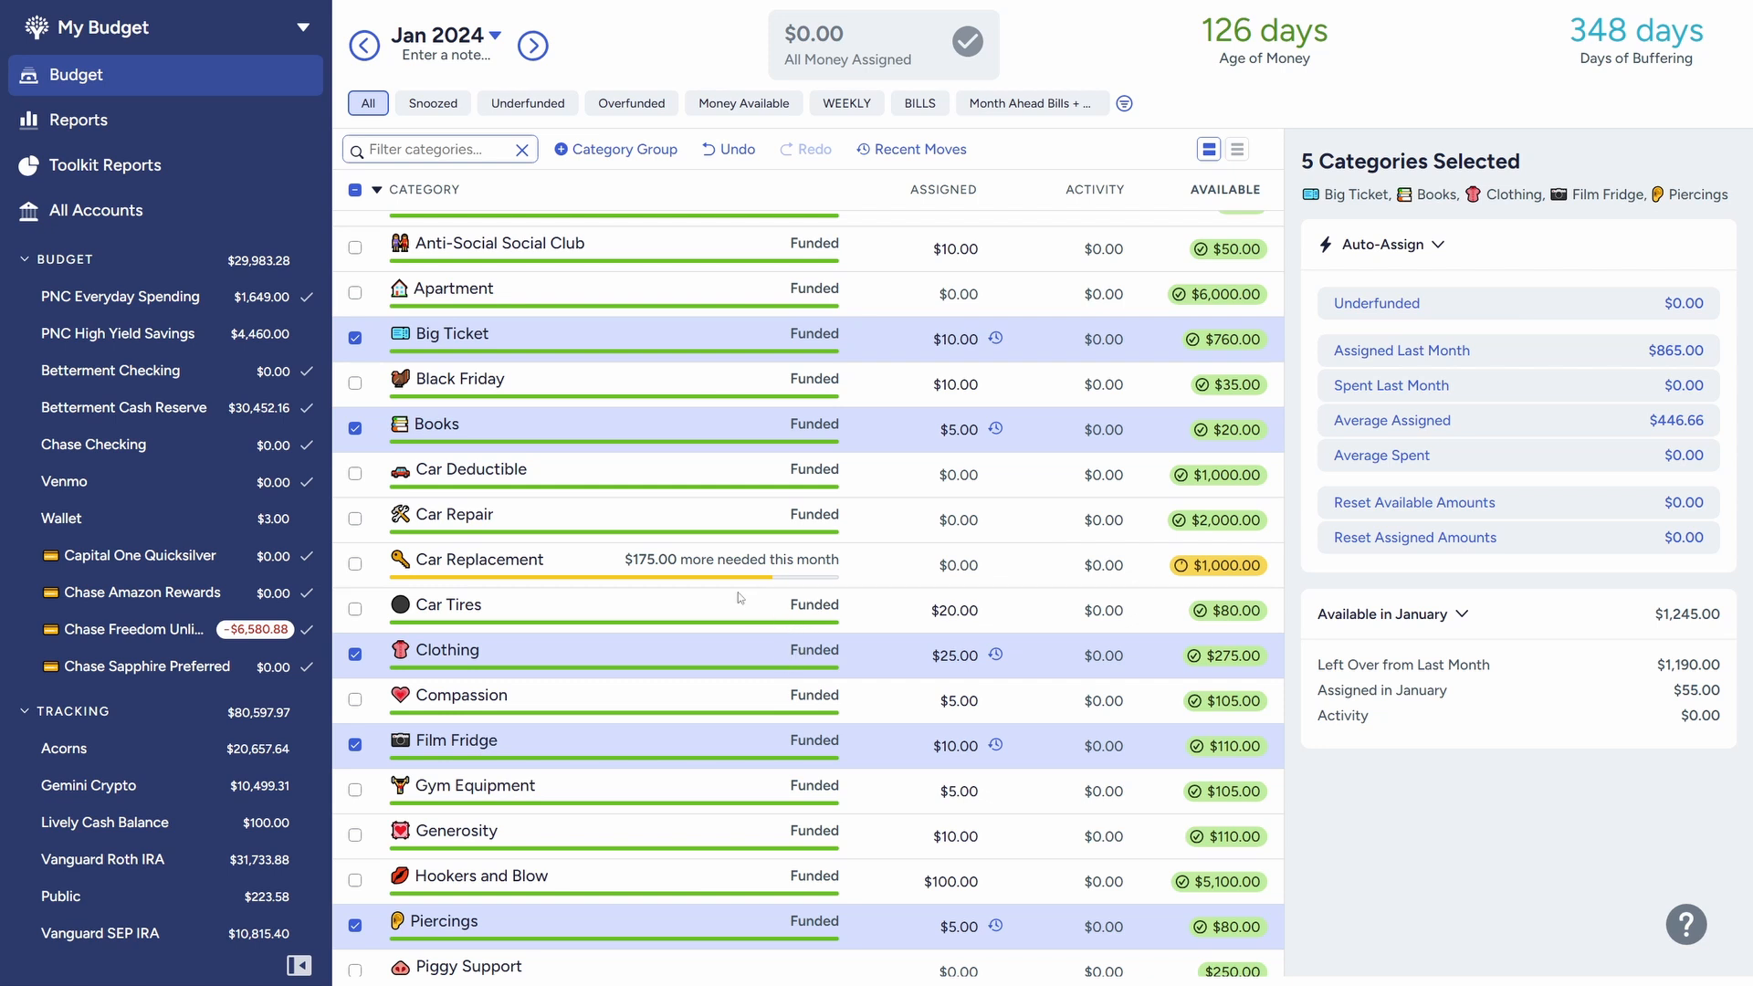
Step: Look over the categories surrounding the five selected ones in Banana Stand, and clear the selection
{"action": "scroll", "coordinate": [738, 591], "scroll_direction": "up", "scroll_amount": 2}
{"action": "scroll", "coordinate": [738, 591], "scroll_direction": "down", "scroll_amount": 2}
{"action": "scroll", "coordinate": [885, 791], "scroll_direction": "down", "scroll_amount": 2}
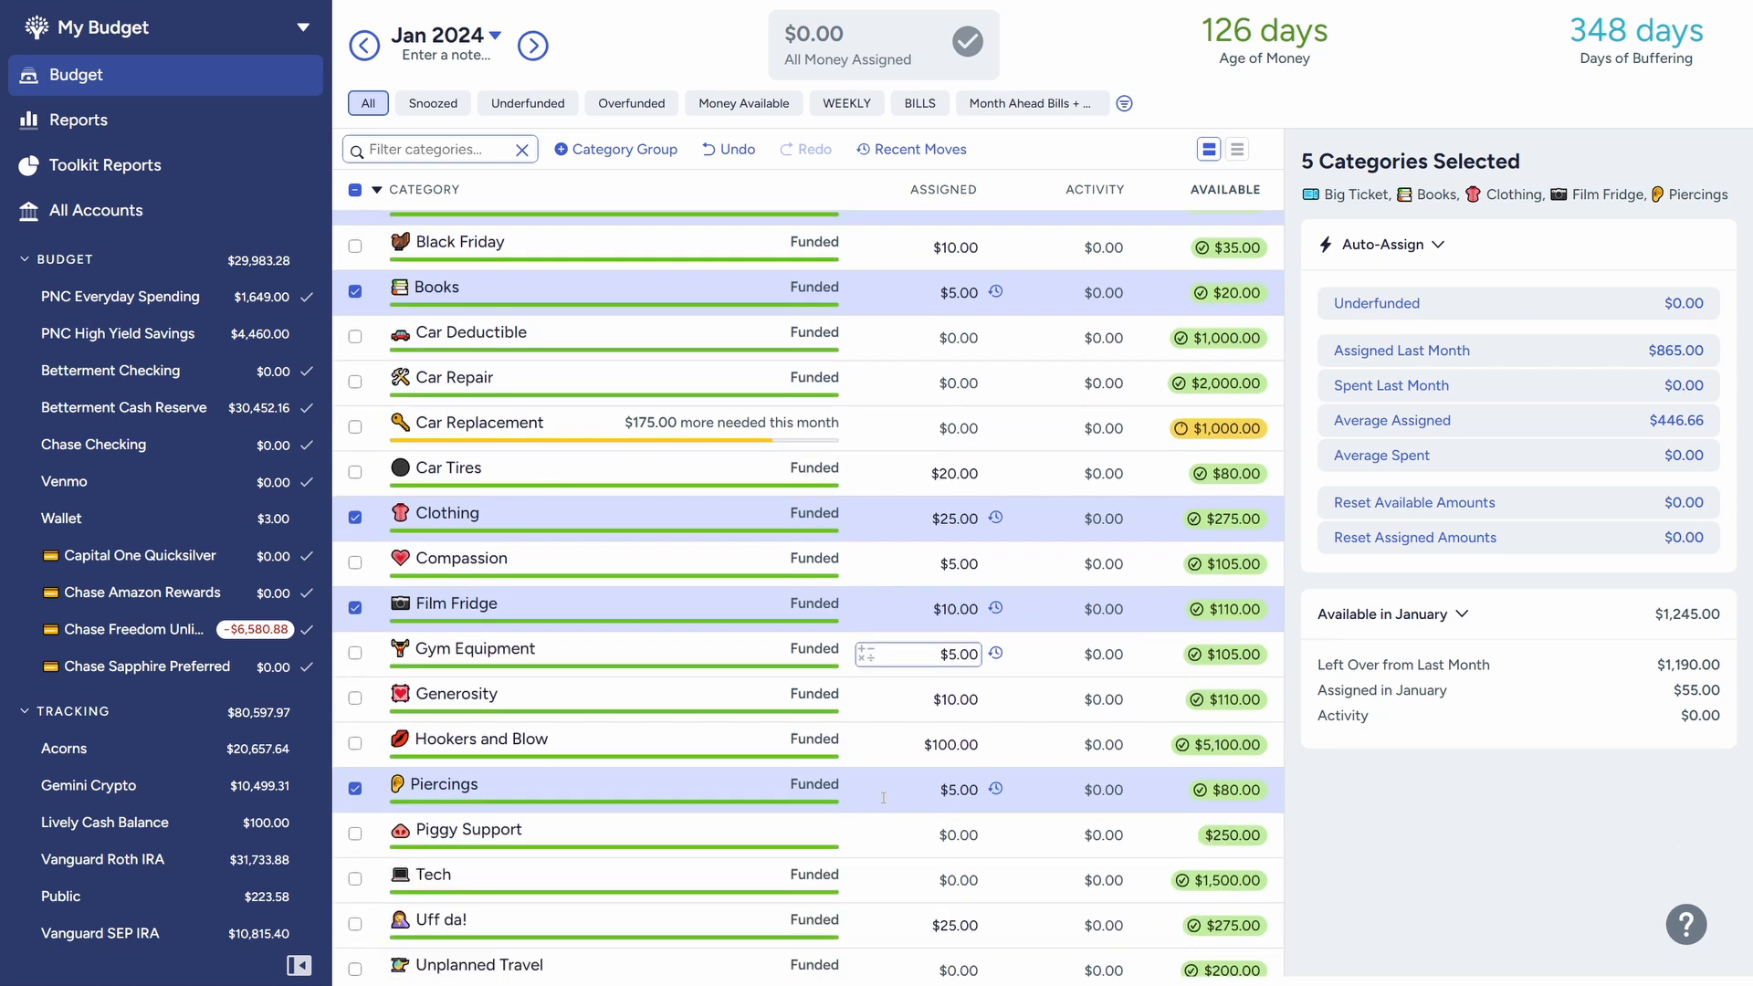
{"action": "scroll", "coordinate": [566, 602], "scroll_direction": "up", "scroll_amount": 2}
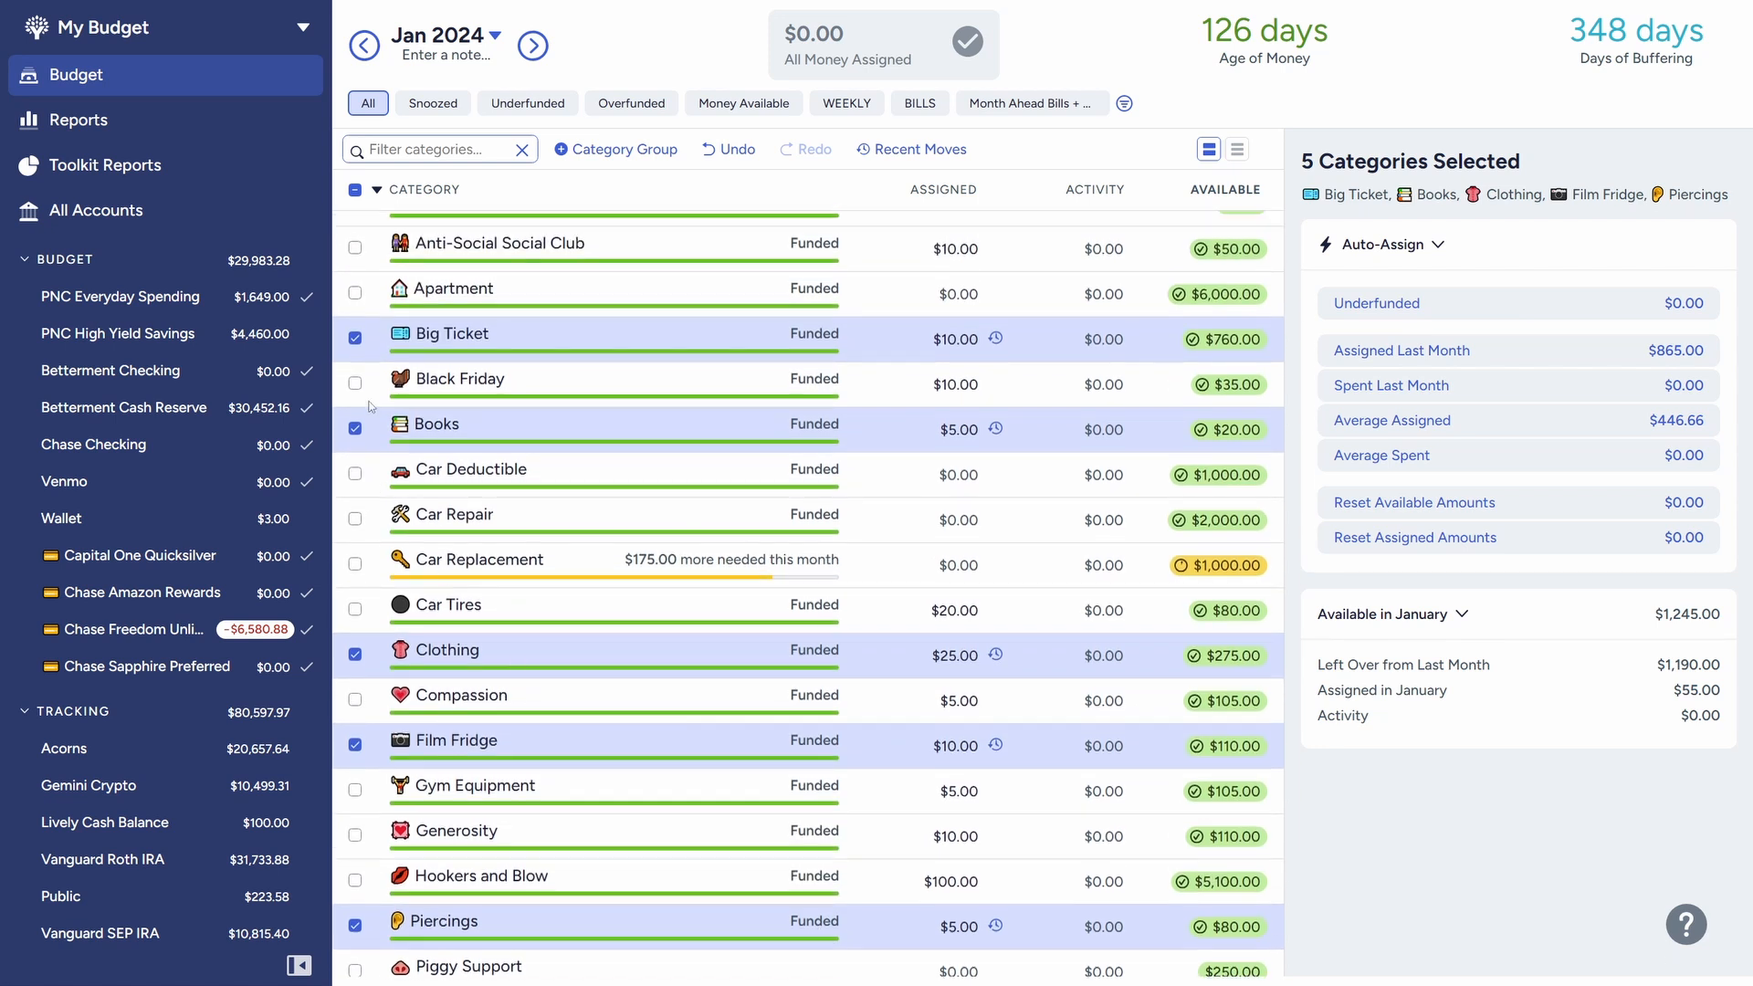
{"action": "left_click", "coordinate": [355, 338]}
{"action": "left_click", "coordinate": [355, 428]}
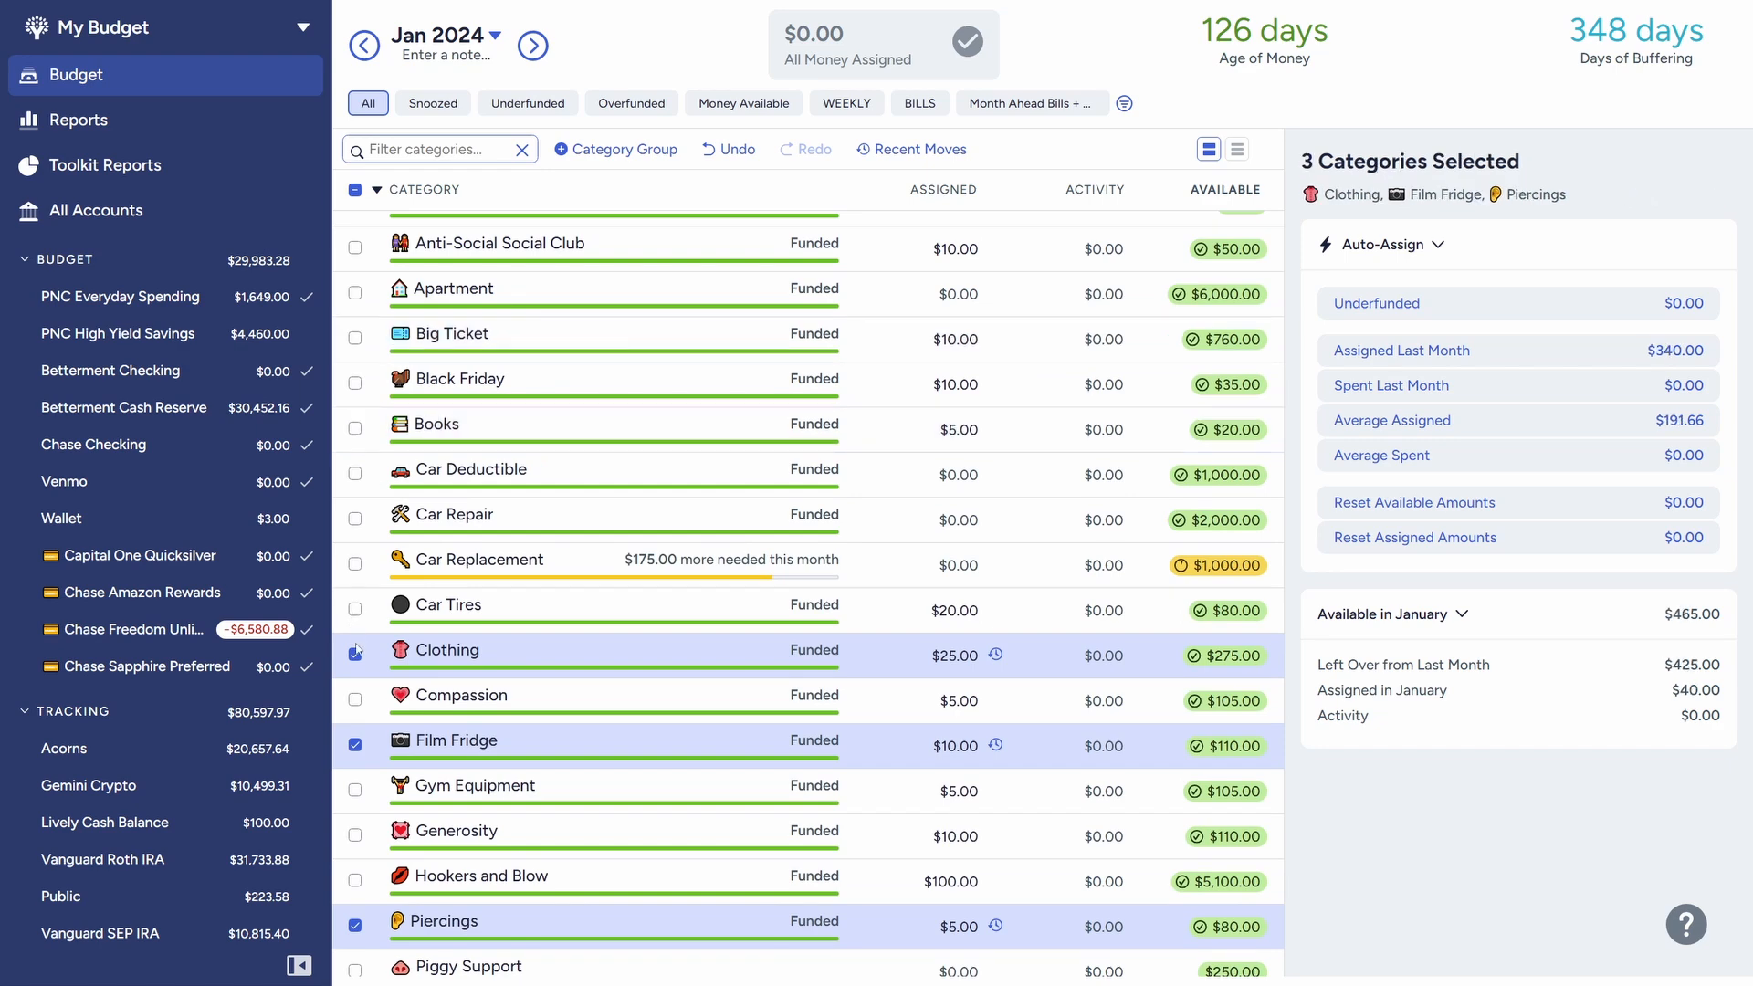
{"action": "left_click", "coordinate": [355, 653]}
{"action": "left_click", "coordinate": [355, 745]}
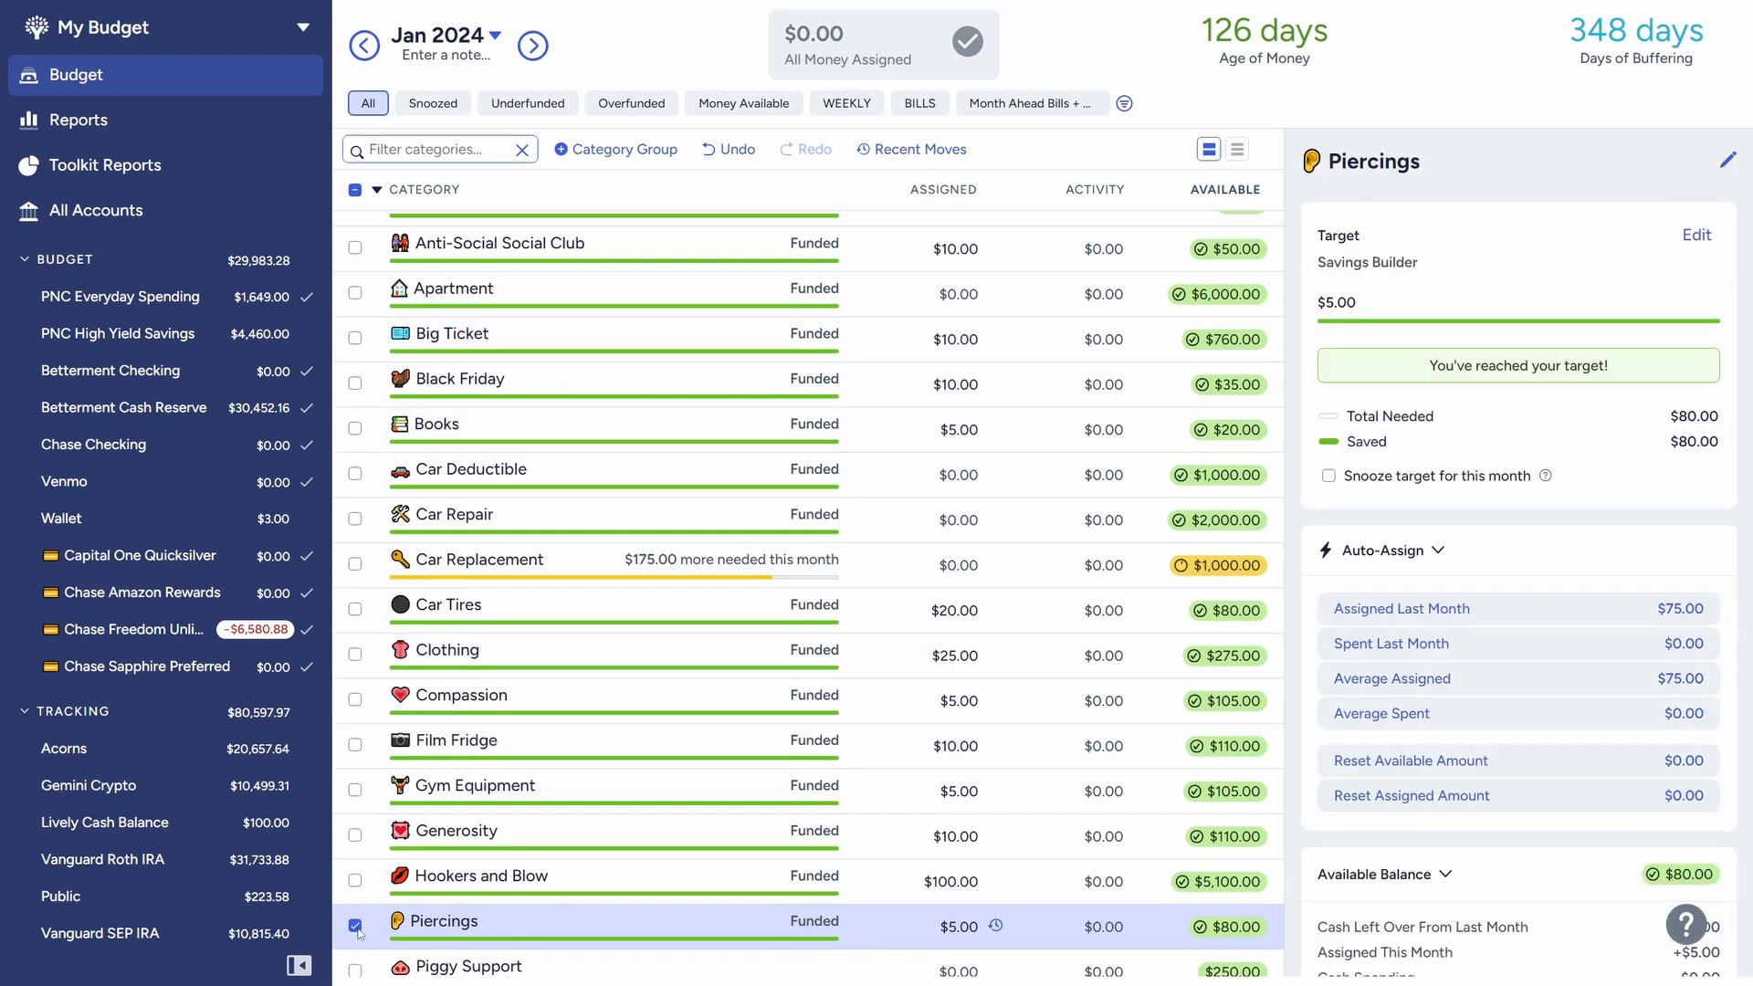
{"action": "left_click", "coordinate": [355, 926]}
Step: Examine the assigned and available amounts of the Banana Stand categories, and look back over the budget groups up to Holding
{"action": "scroll", "coordinate": [644, 874], "scroll_direction": "down", "scroll_amount": 3}
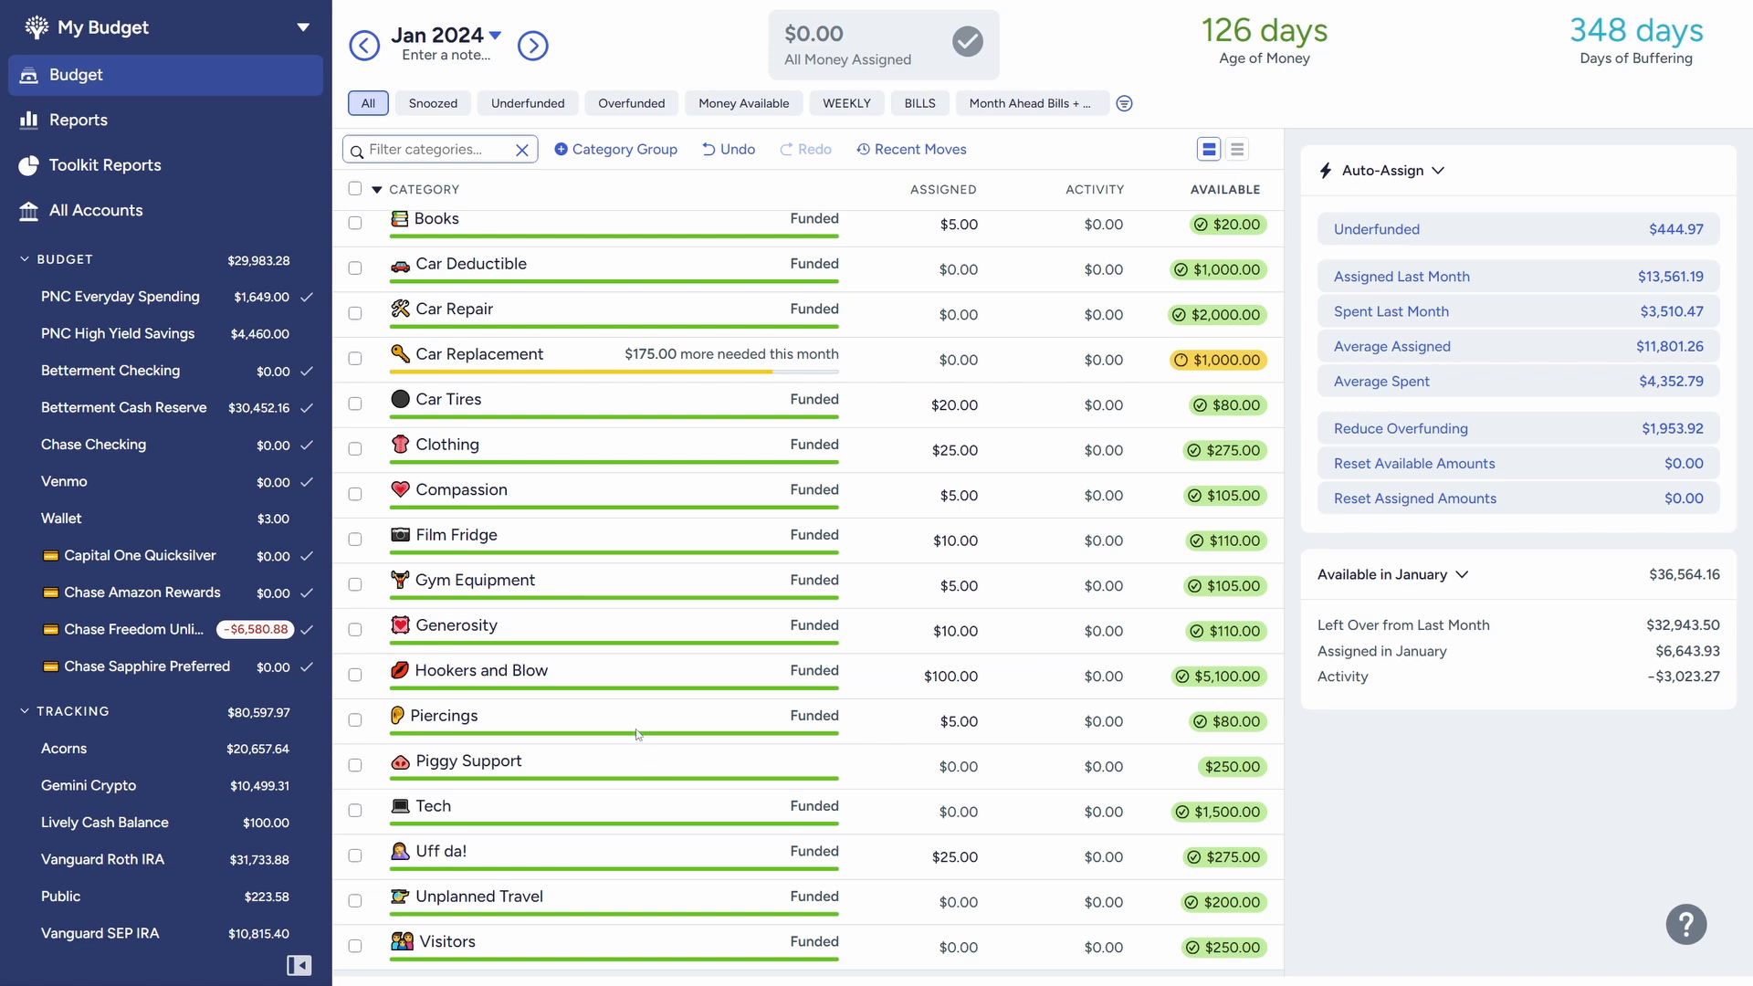
{"action": "scroll", "coordinate": [655, 725], "scroll_direction": "up", "scroll_amount": 1}
{"action": "scroll", "coordinate": [653, 725], "scroll_direction": "down", "scroll_amount": 2}
{"action": "scroll", "coordinate": [654, 731], "scroll_direction": "down", "scroll_amount": 1}
{"action": "scroll", "coordinate": [650, 730], "scroll_direction": "up", "scroll_amount": 4}
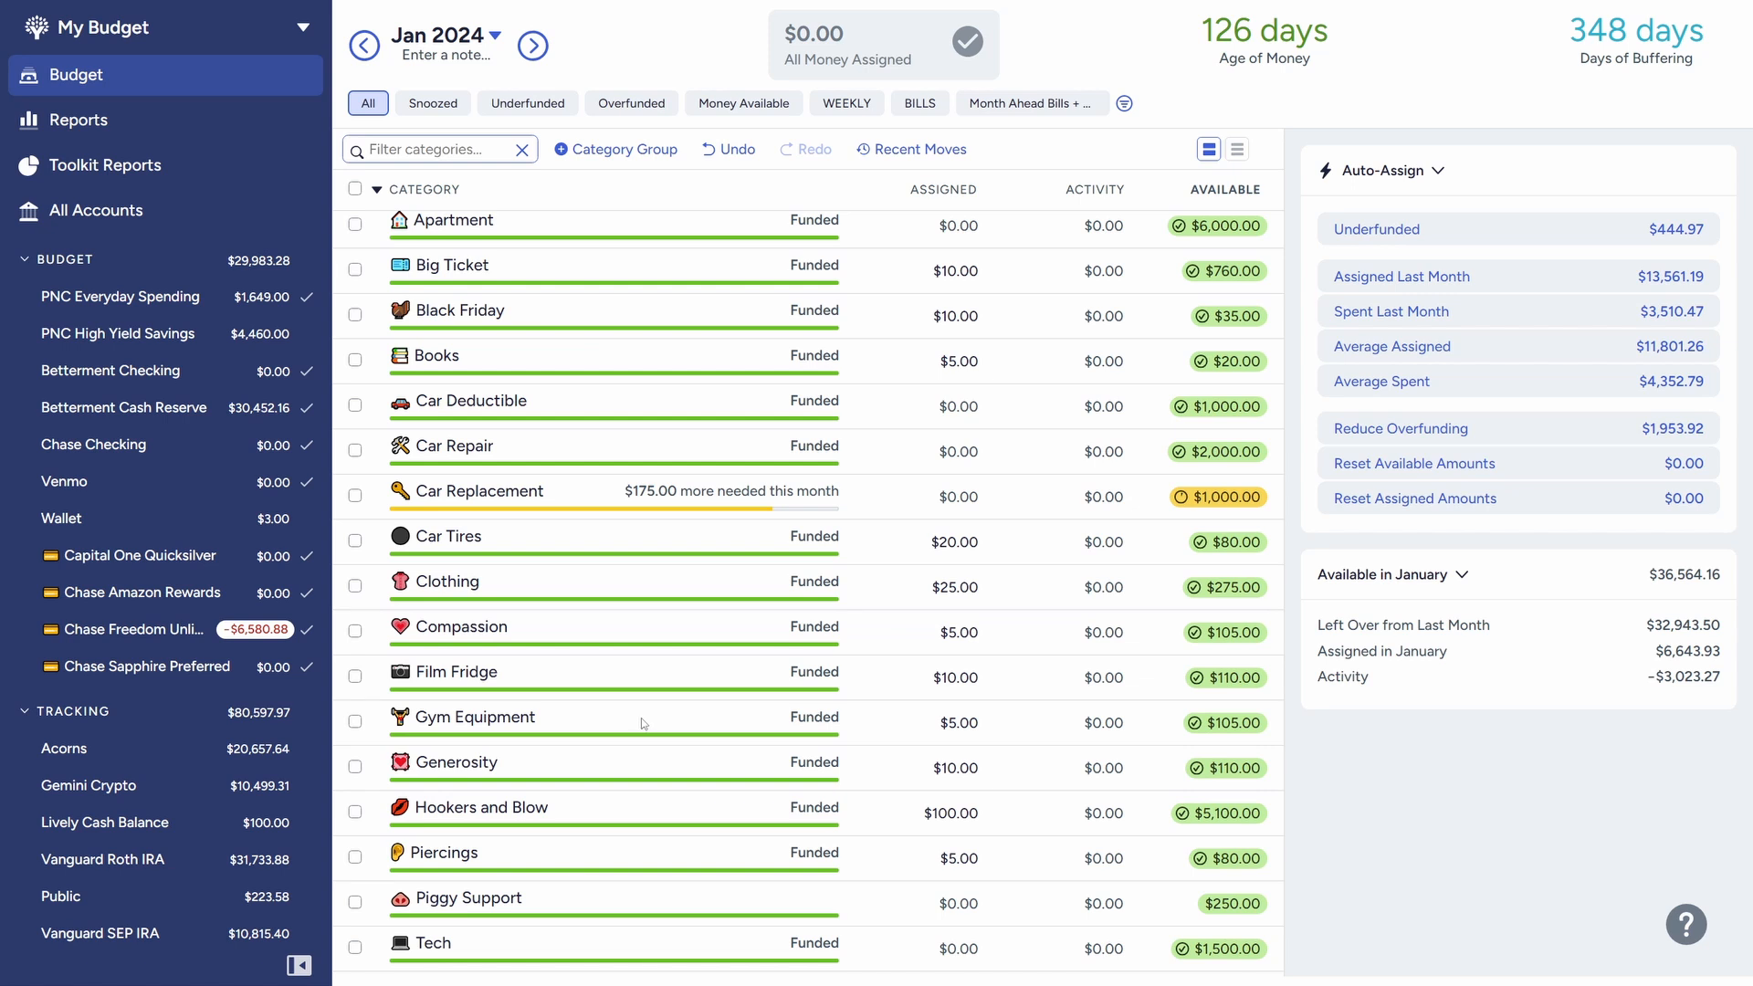
{"action": "scroll", "coordinate": [641, 715], "scroll_direction": "up", "scroll_amount": 1}
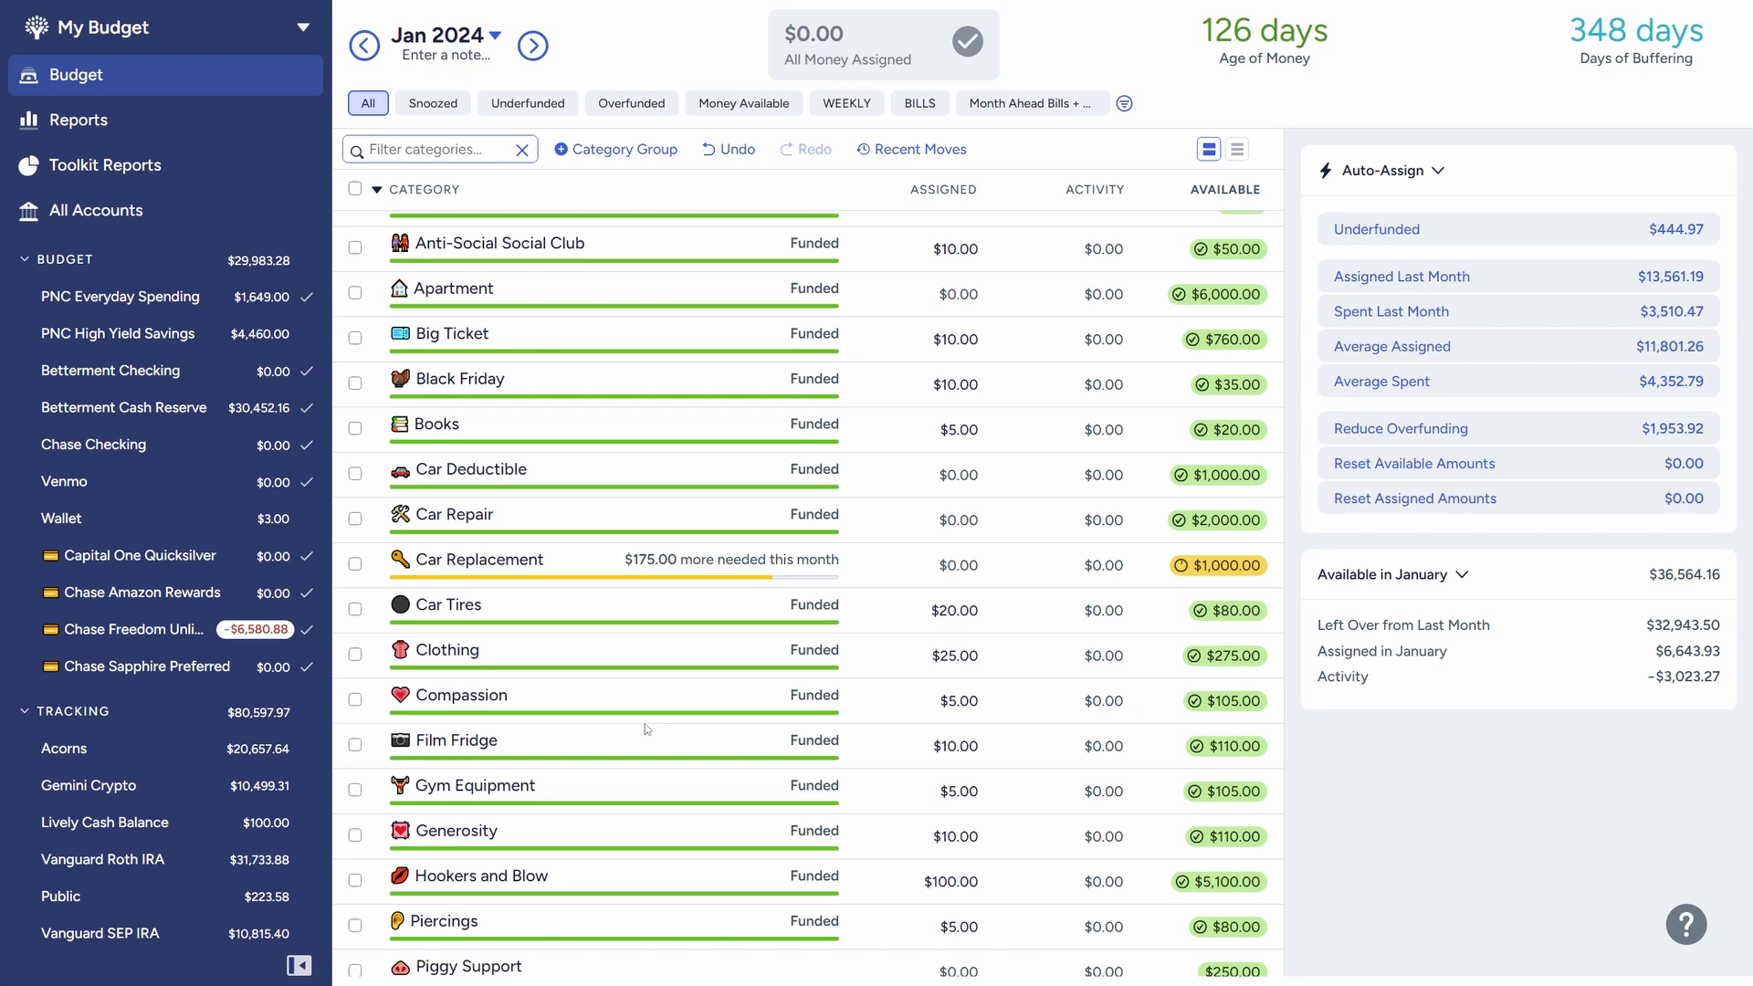
{"action": "scroll", "coordinate": [952, 722], "scroll_direction": "up", "scroll_amount": 3}
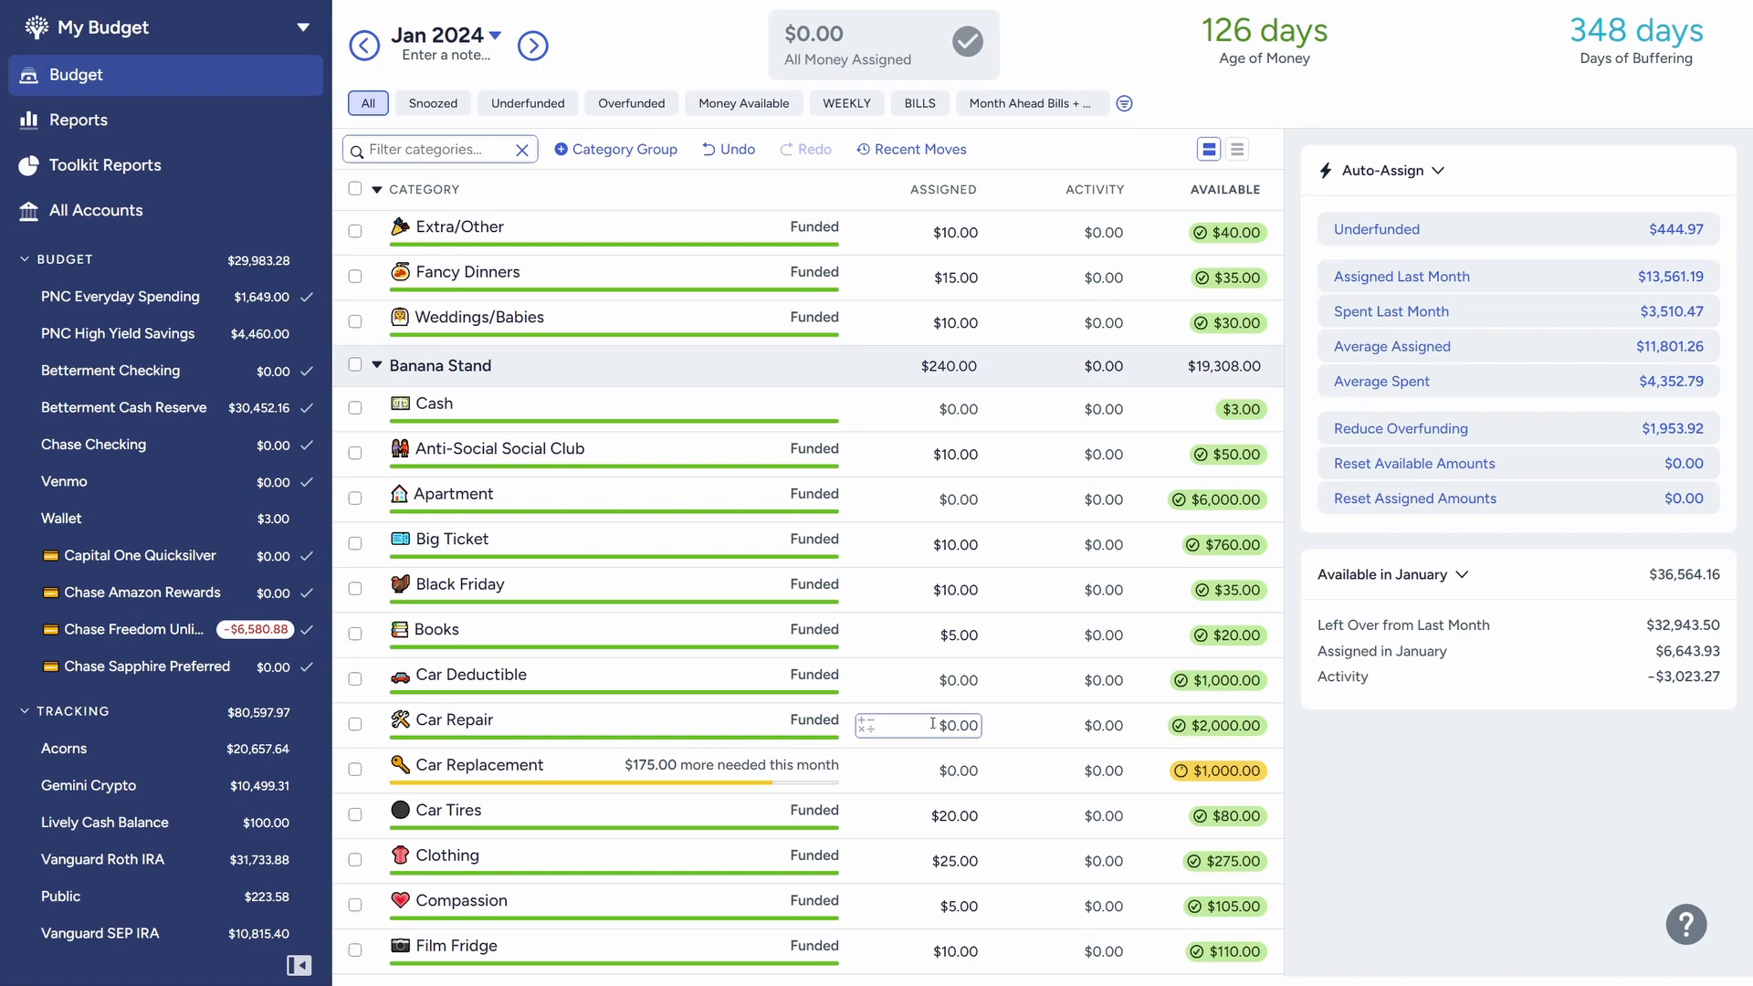
{"action": "scroll", "coordinate": [932, 722], "scroll_direction": "down", "scroll_amount": 2}
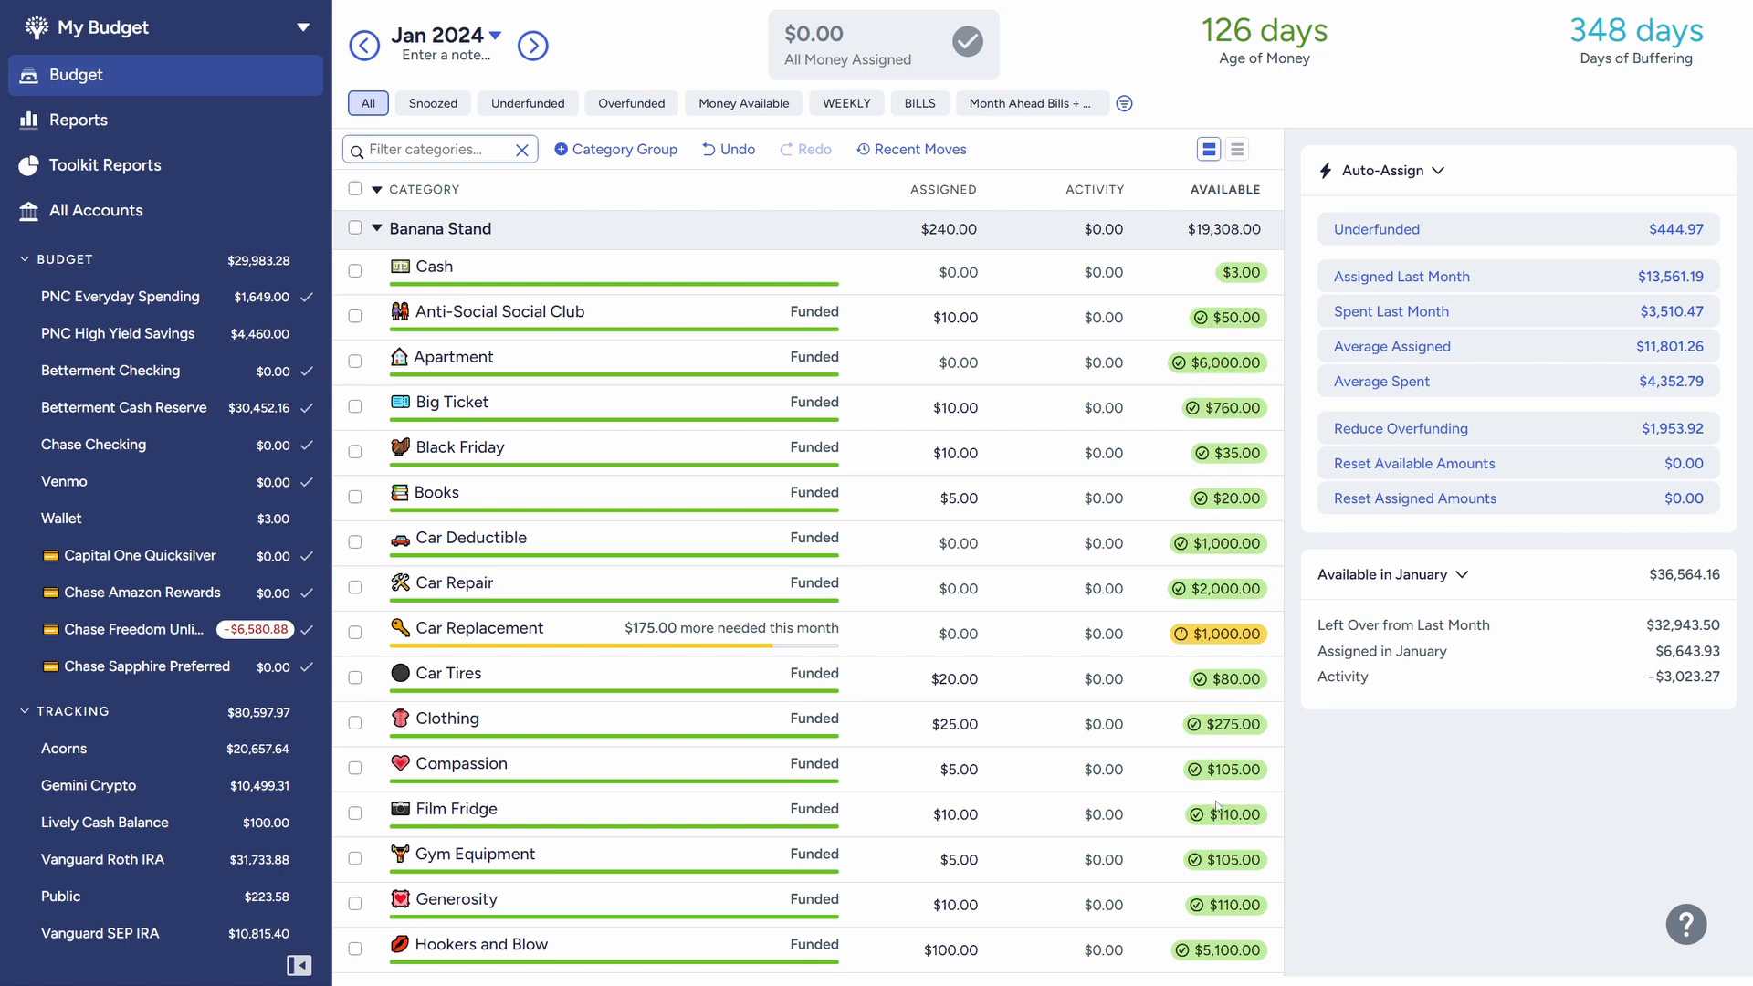
{"action": "scroll", "coordinate": [1080, 671], "scroll_direction": "down", "scroll_amount": 1}
{"action": "scroll", "coordinate": [1080, 670], "scroll_direction": "down", "scroll_amount": 2}
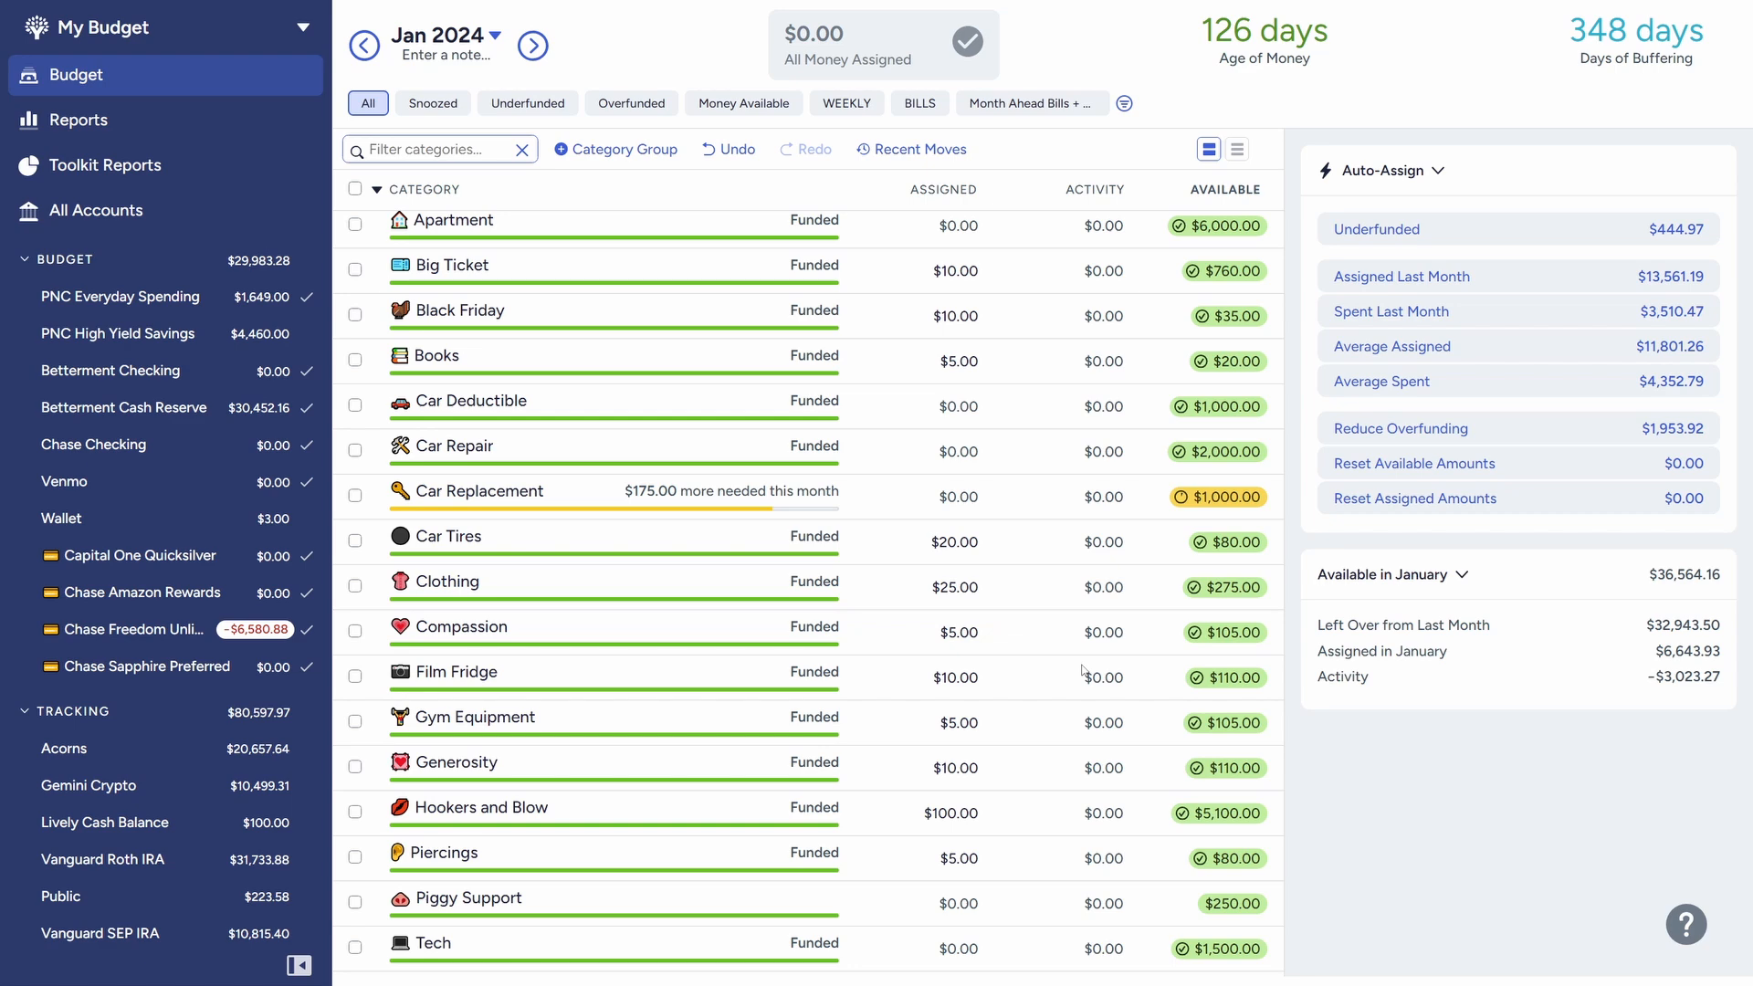
{"action": "scroll", "coordinate": [1082, 670], "scroll_direction": "up", "scroll_amount": 4}
{"action": "scroll", "coordinate": [1083, 669], "scroll_direction": "down", "scroll_amount": 4}
{"action": "scroll", "coordinate": [1082, 674], "scroll_direction": "up", "scroll_amount": 6}
{"action": "scroll", "coordinate": [1087, 671], "scroll_direction": "up", "scroll_amount": 2}
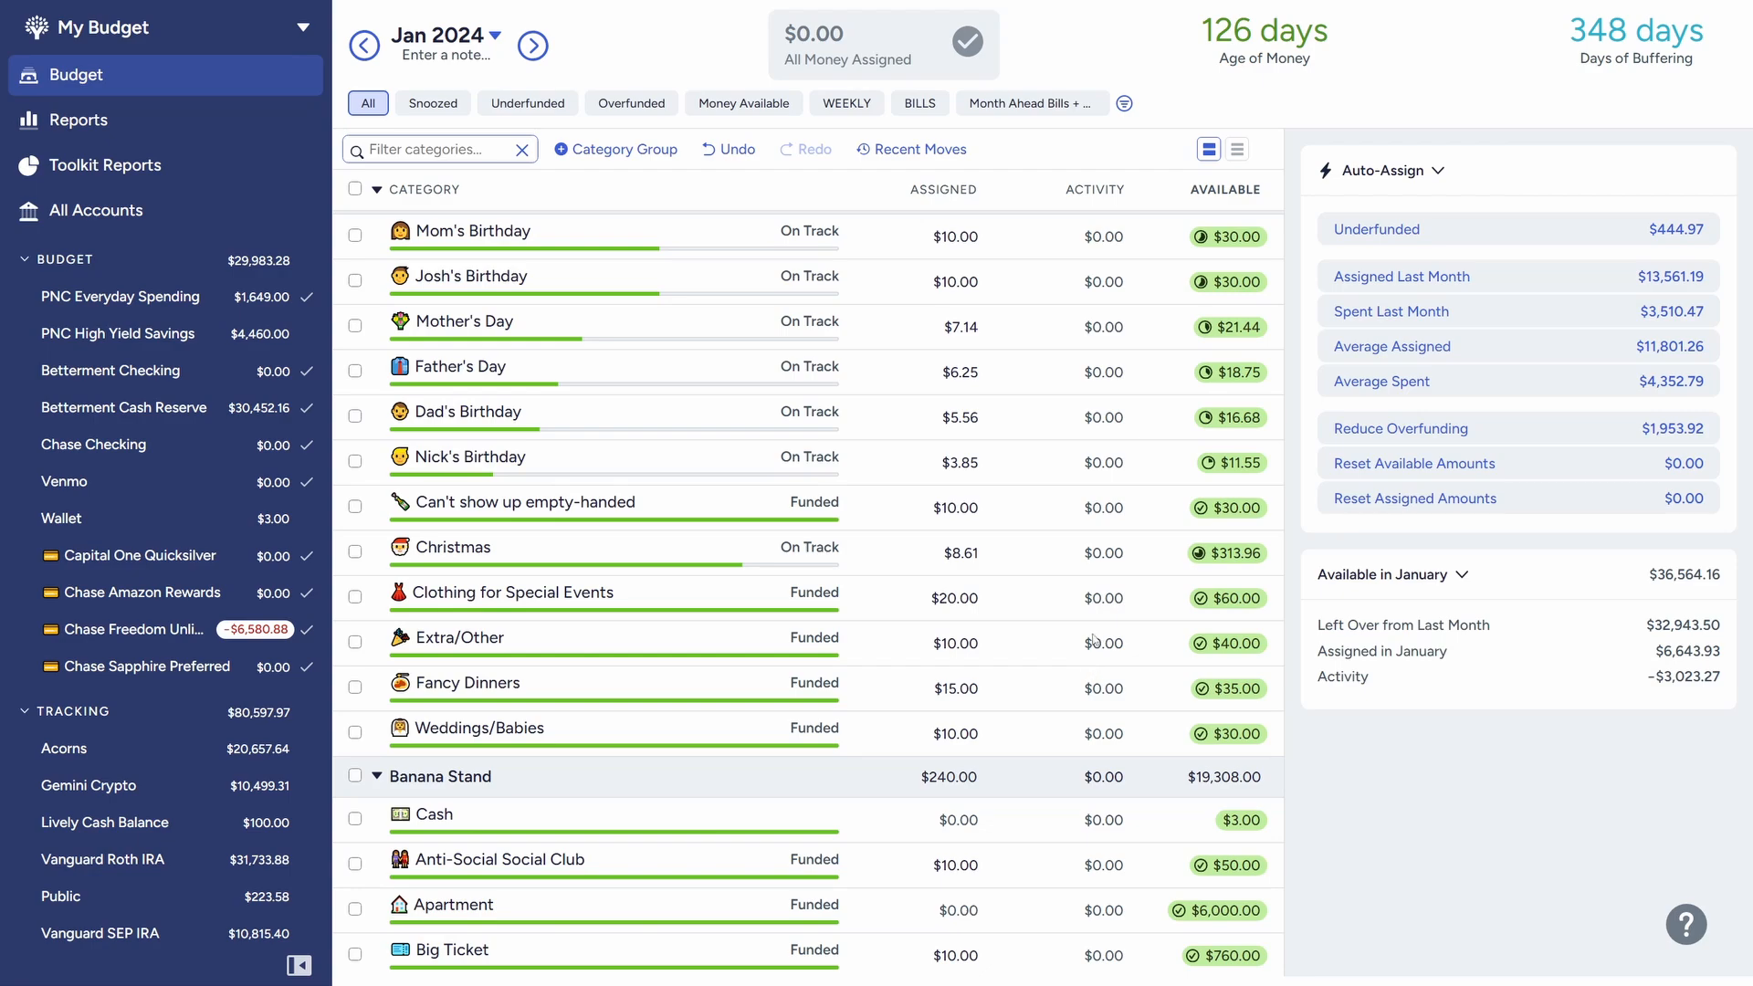
{"action": "scroll", "coordinate": [1082, 639], "scroll_direction": "up", "scroll_amount": 4}
{"action": "scroll", "coordinate": [1057, 630], "scroll_direction": "up", "scroll_amount": 14}
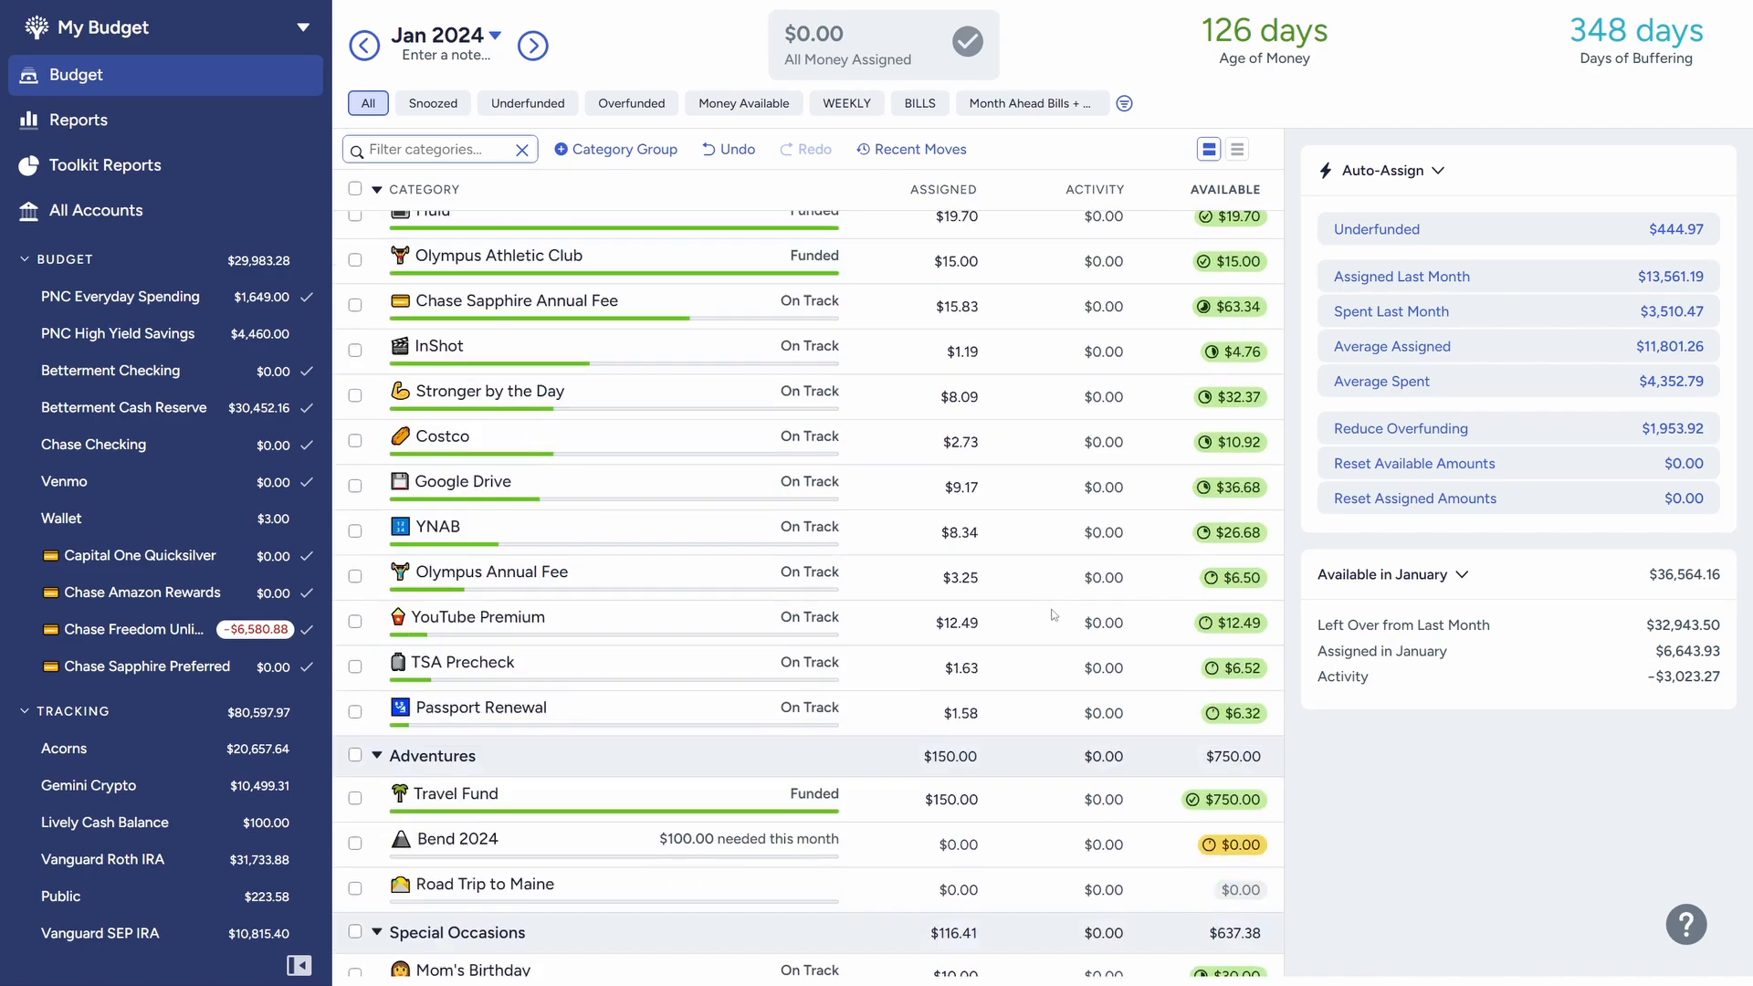
{"action": "scroll", "coordinate": [1051, 602], "scroll_direction": "up", "scroll_amount": 10}
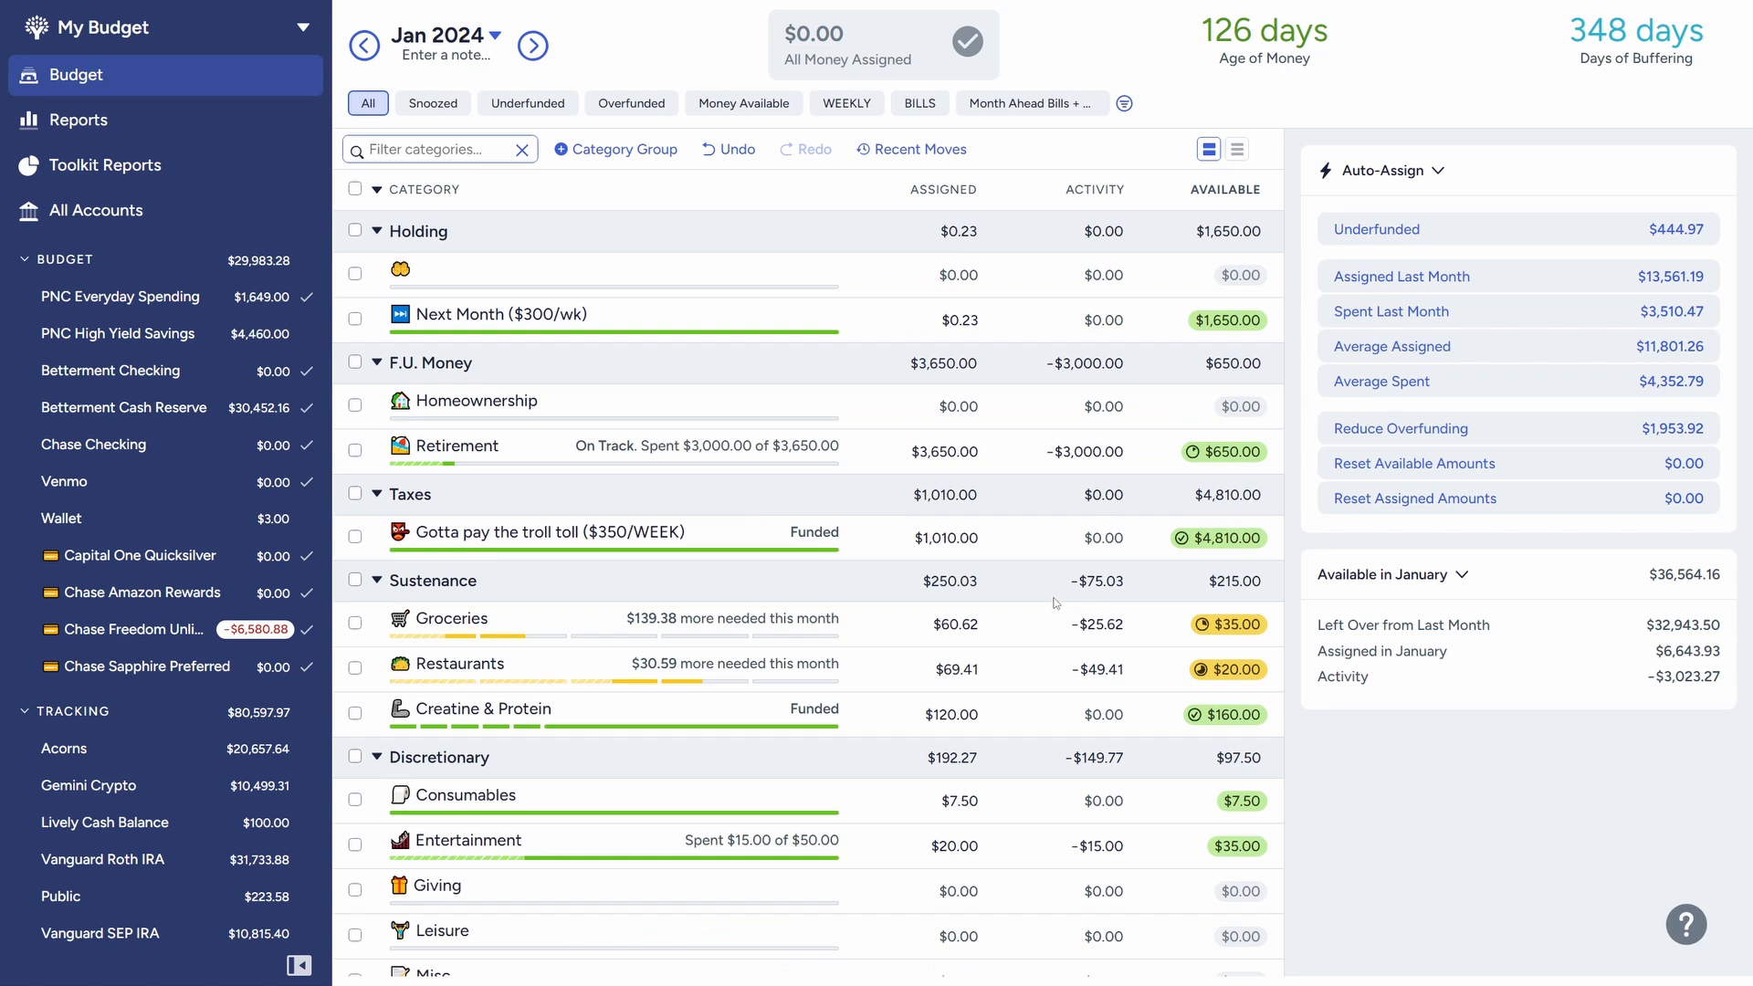